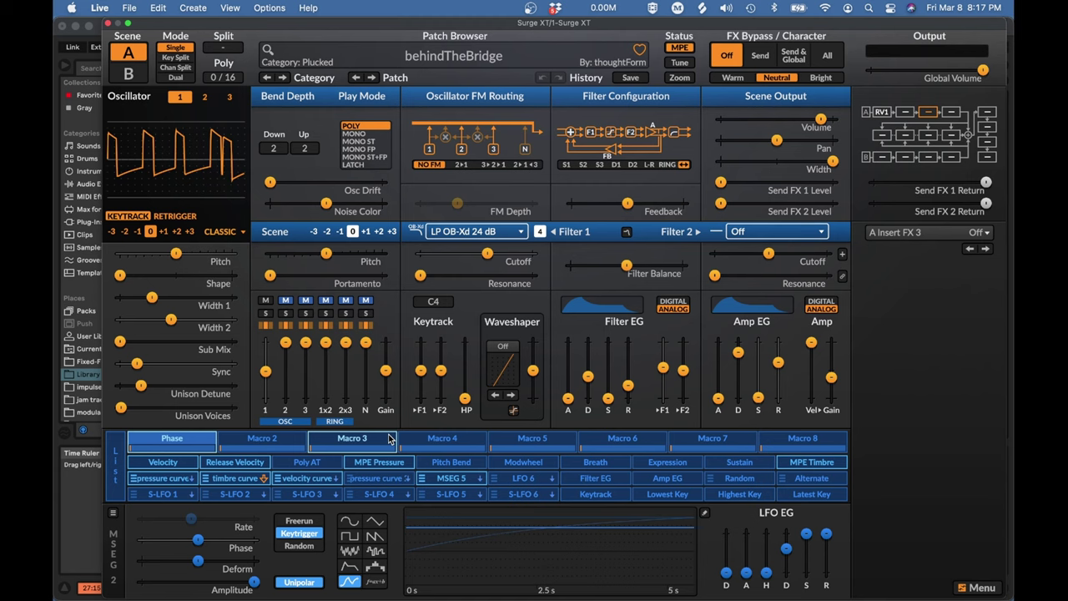
- Load the user template patch thoughtFormMPEinit and remove the timbre curve modulation from Filter 1 Cutoff
click(468, 70)
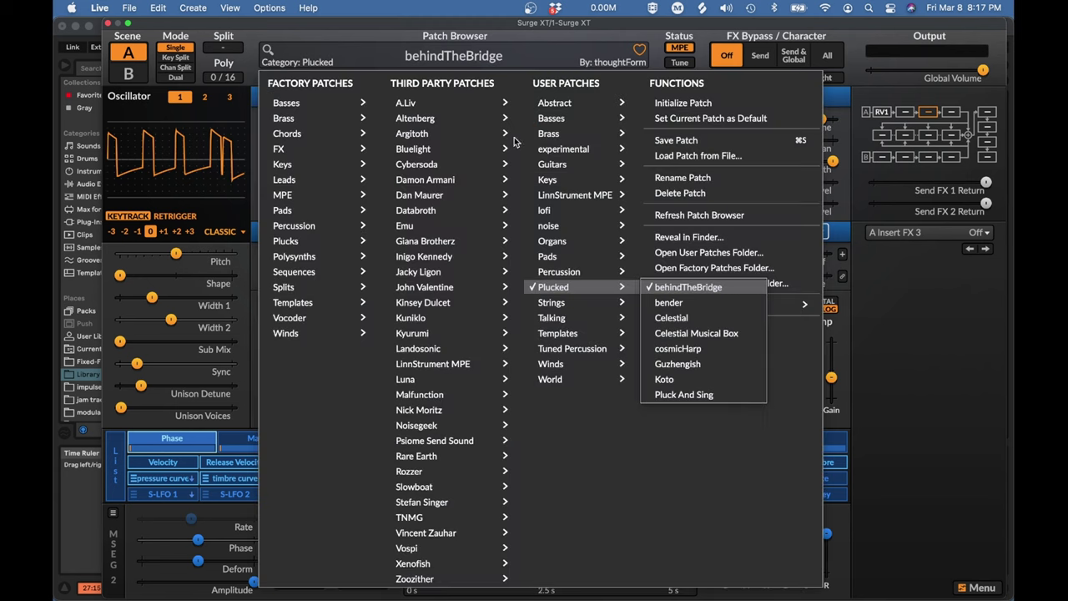
mouse_move(636, 327)
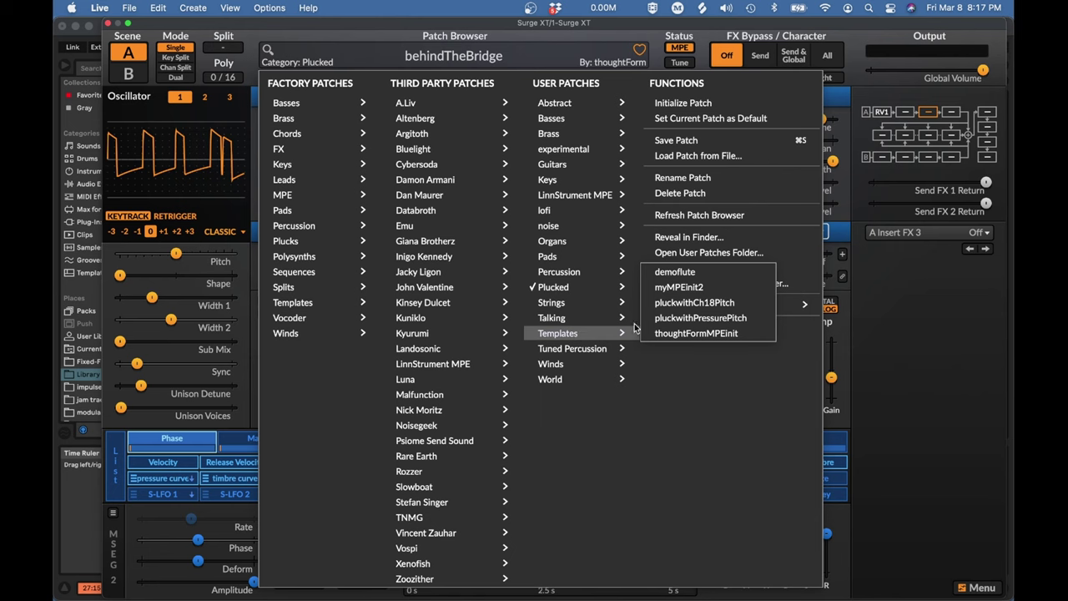
click(680, 333)
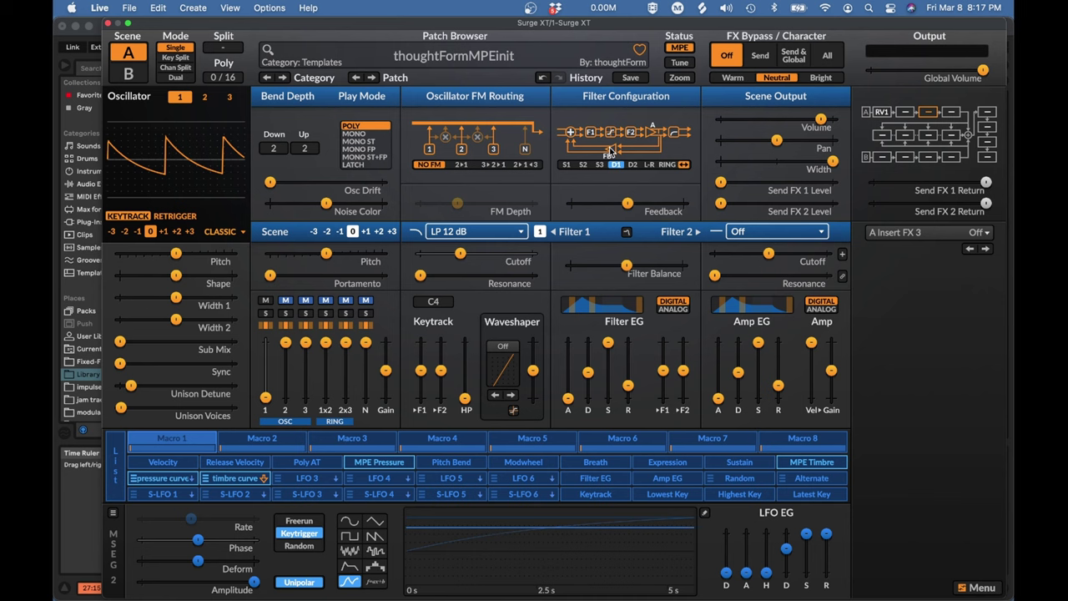
right_click(460, 256)
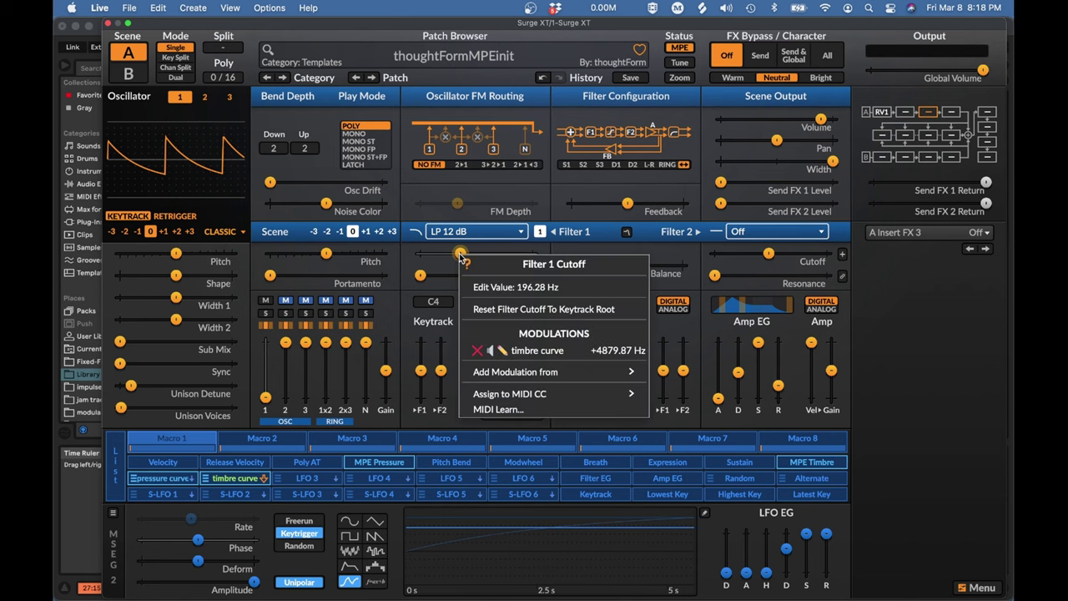
click(476, 352)
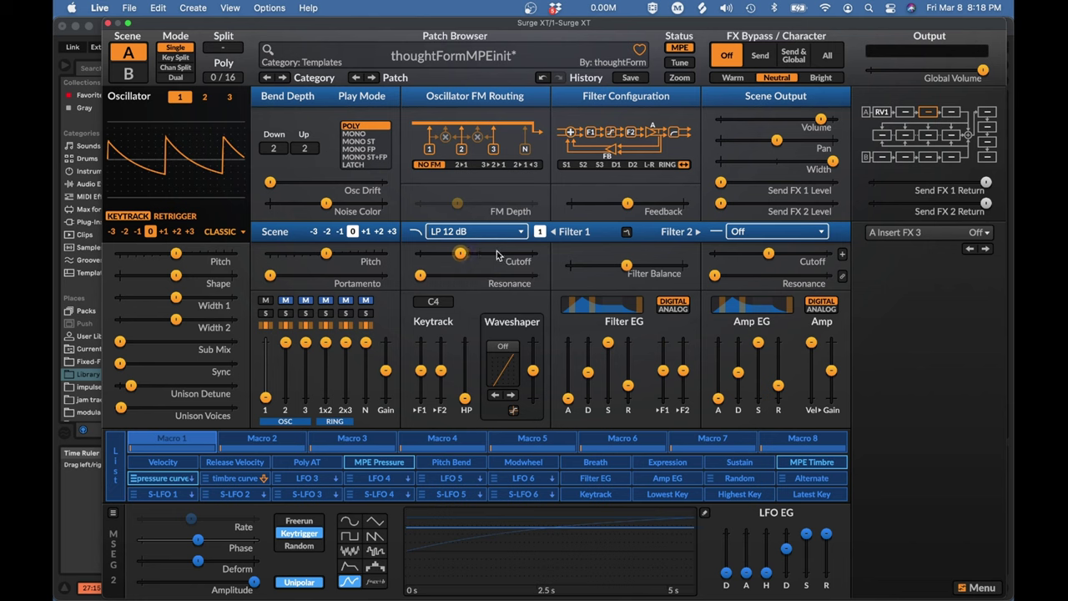
mouse_move(704, 280)
mouse_move(759, 347)
mouse_move(607, 346)
drag(607, 345, 608, 399)
drag(760, 348, 758, 397)
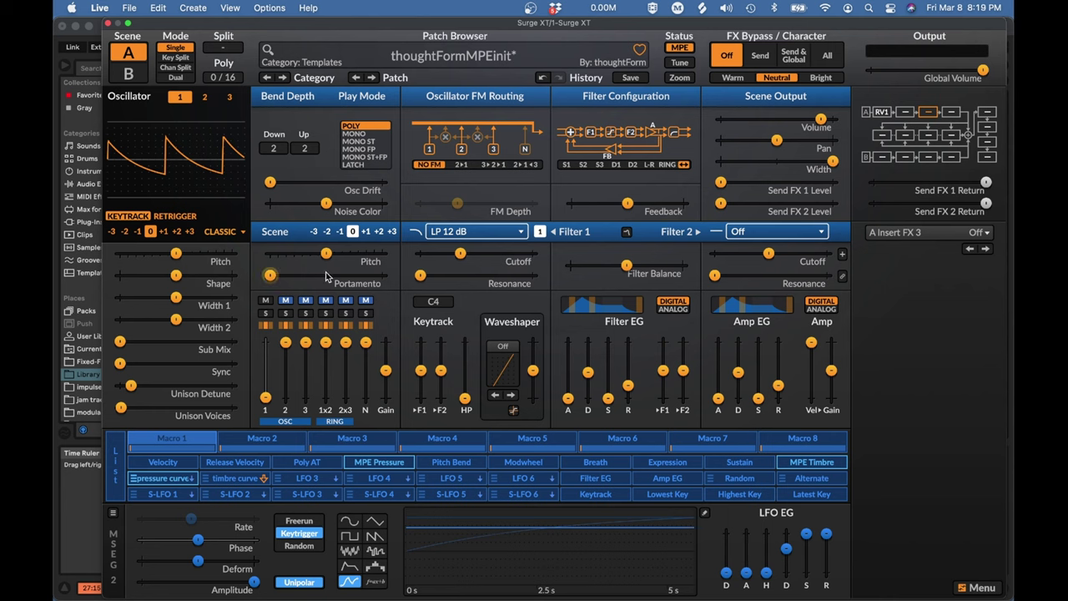
- Set oscillator 1 to the Classic Square type and lower Width 1 and Width 2 to about a fifth of their range
click(222, 232)
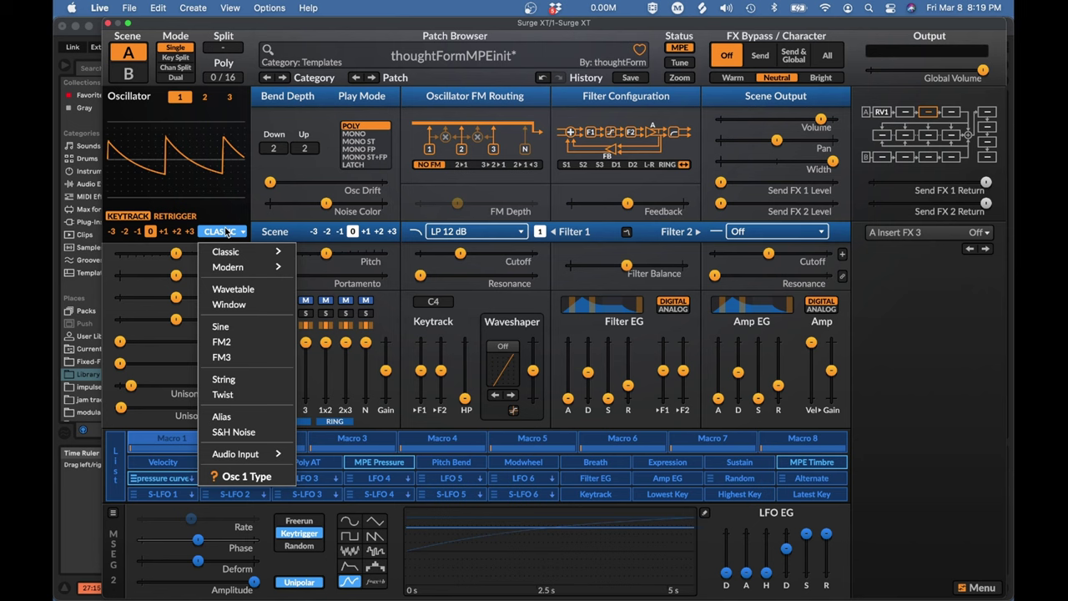
mouse_move(224, 253)
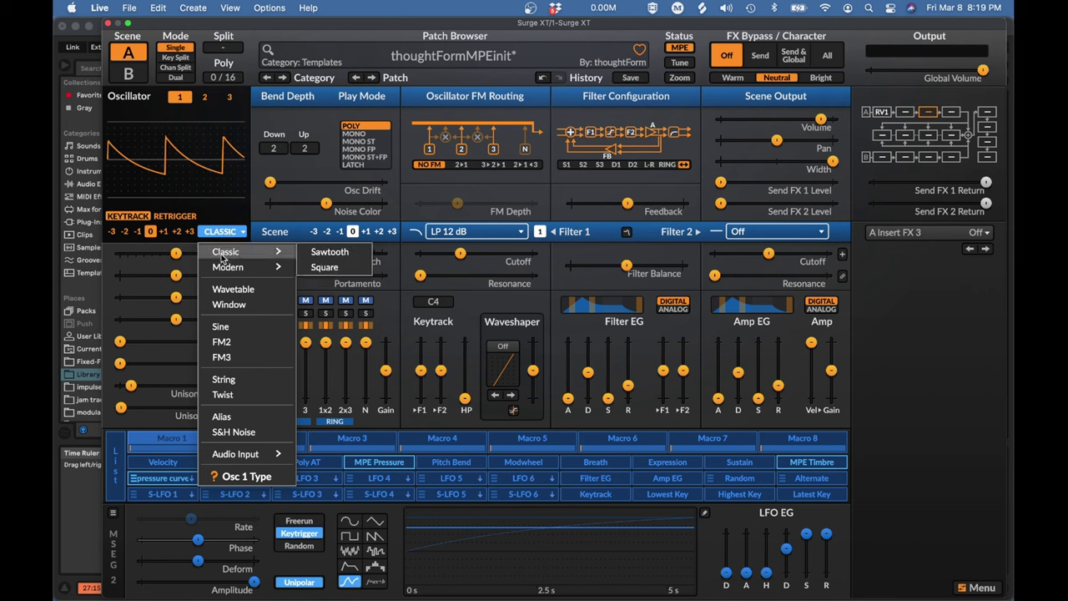
click(333, 270)
drag(176, 298, 67, 298)
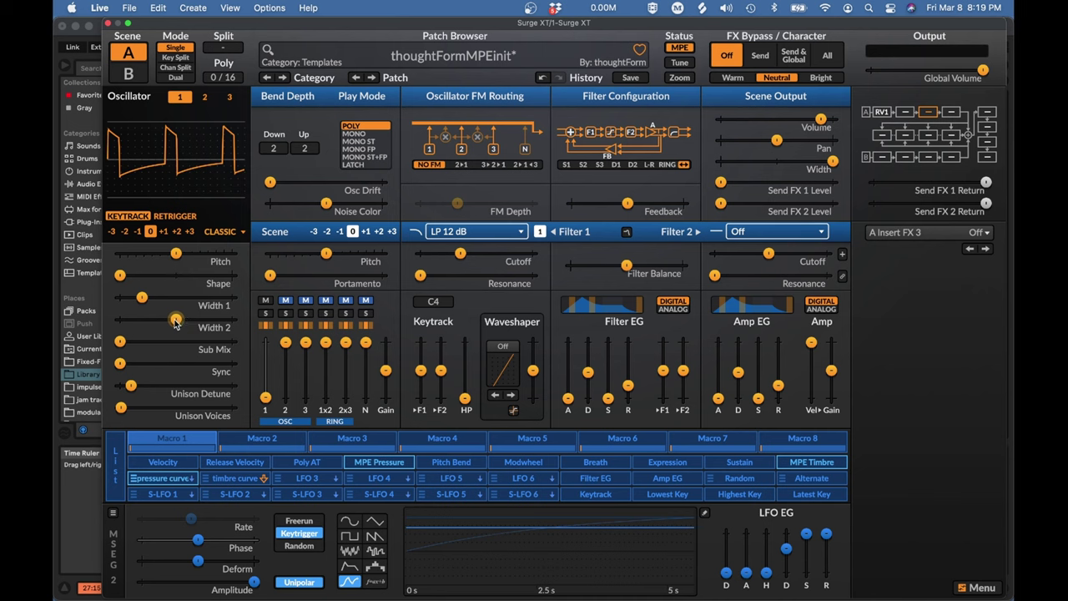
drag(176, 323, 146, 324)
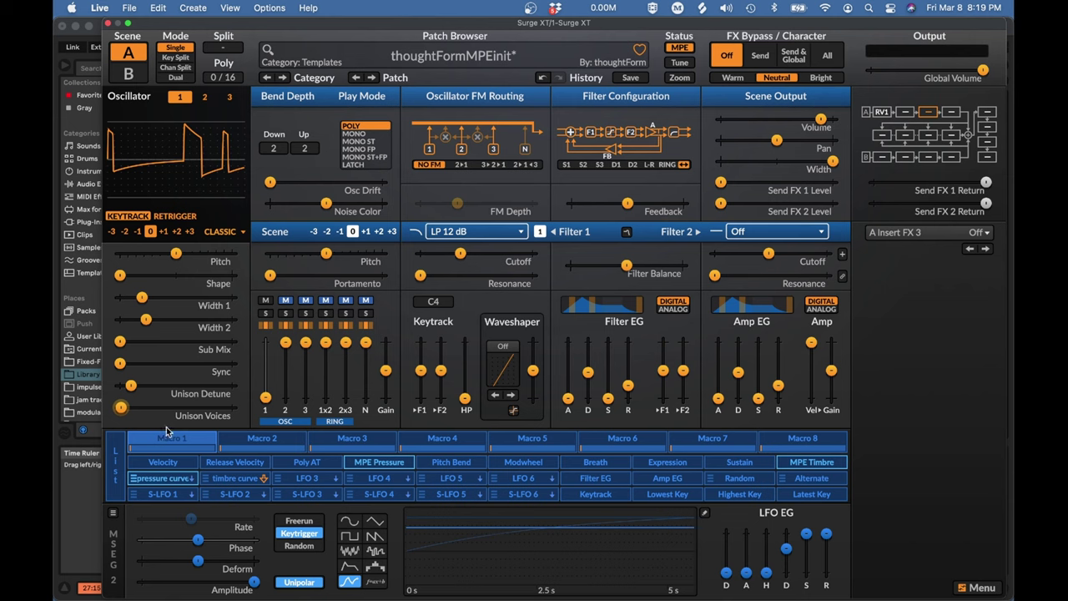
- Assign the timbre curve as a positive modulation of oscillator 1's Width 2
click(234, 480)
click(234, 480)
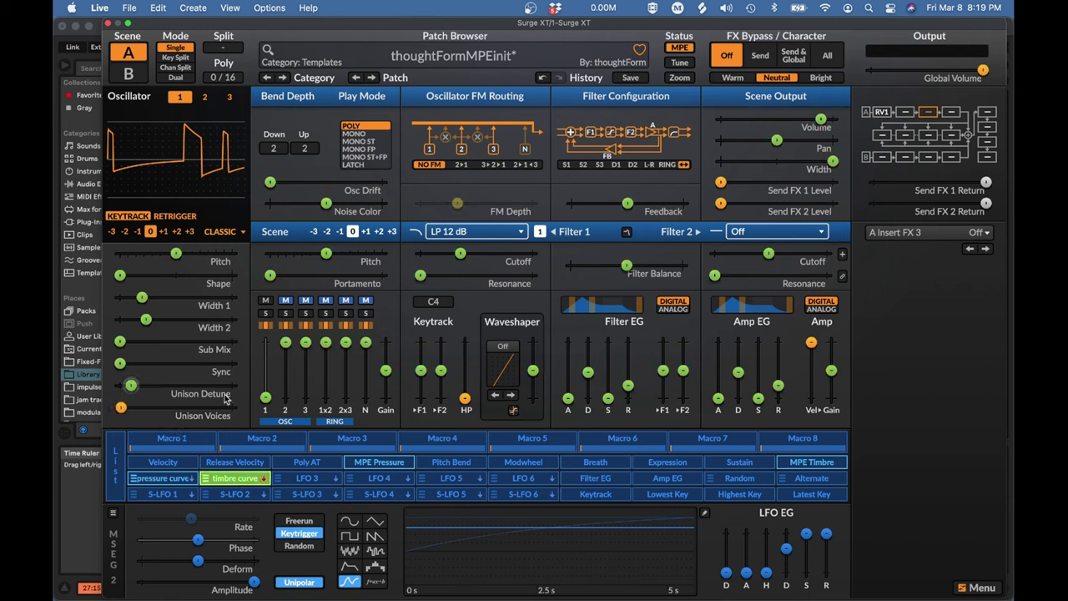
mouse_move(147, 323)
drag(146, 323, 178, 319)
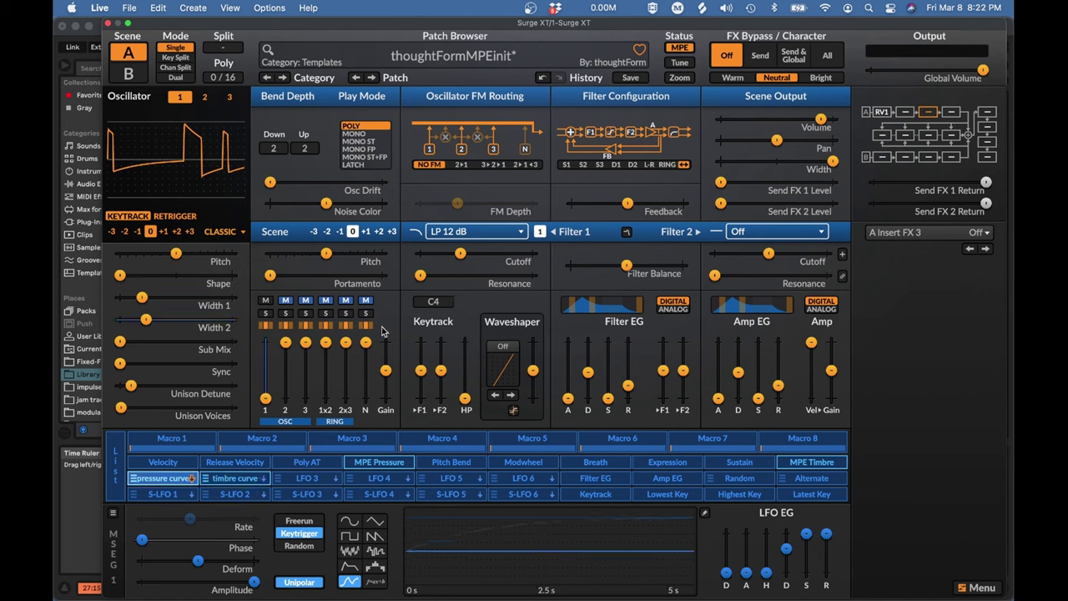
- Remove the pressure curve modulation from Osc 1 Volume
right_click(265, 399)
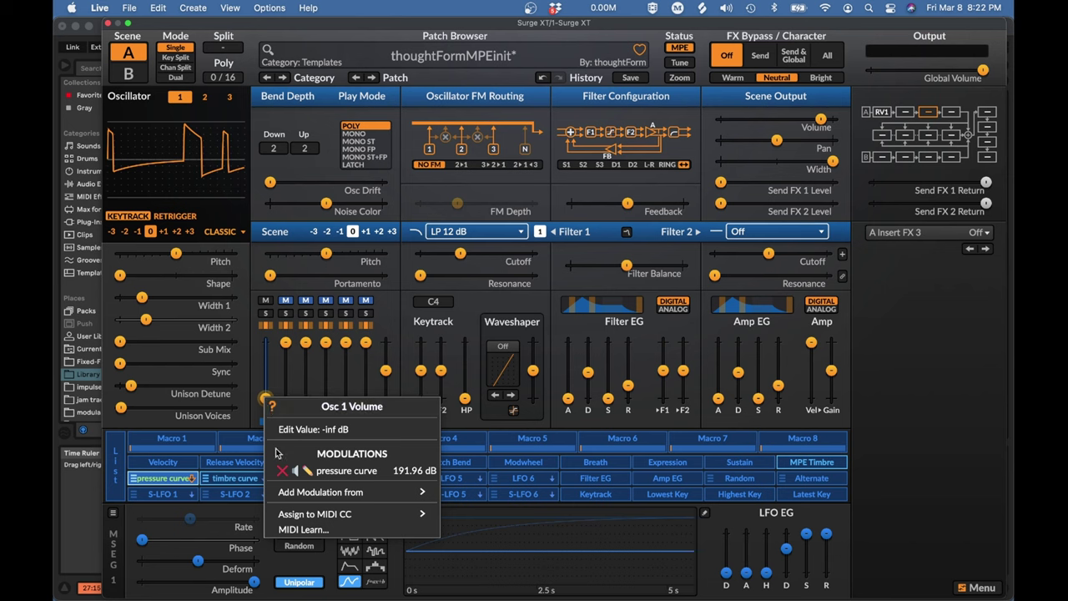
click(284, 472)
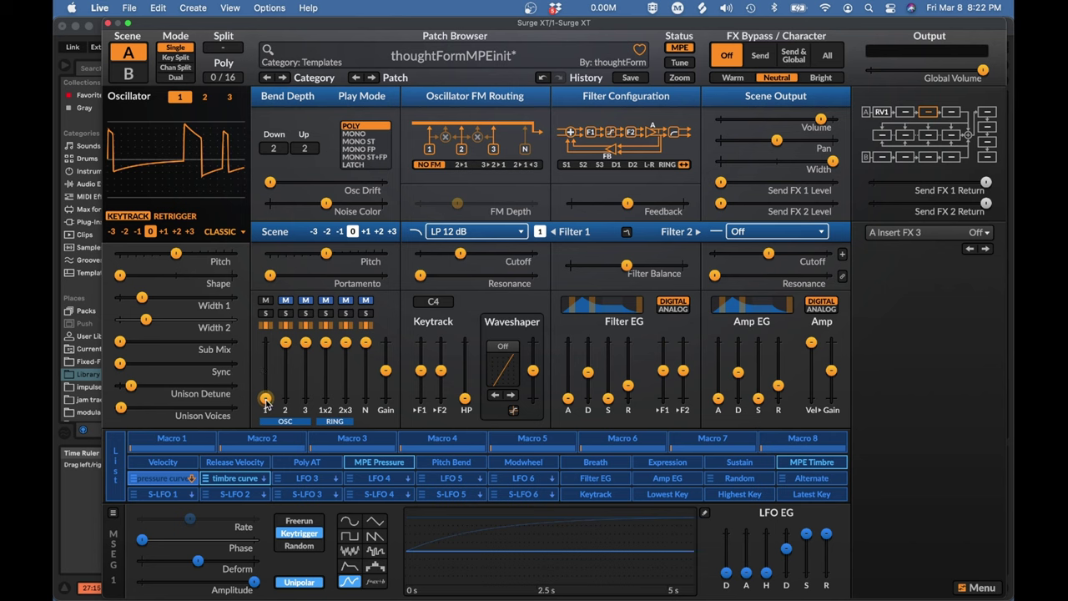
mouse_move(265, 357)
mouse_move(331, 397)
mouse_move(267, 398)
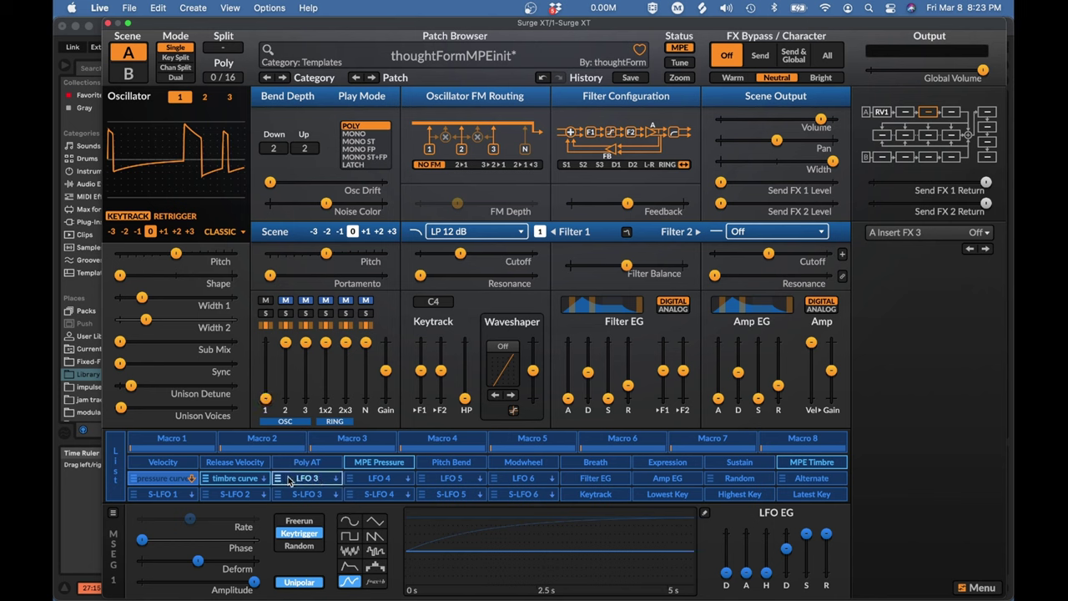
- Copy the pressure curve modulator, without its targets, into the LFO 3 slot
right_click(167, 476)
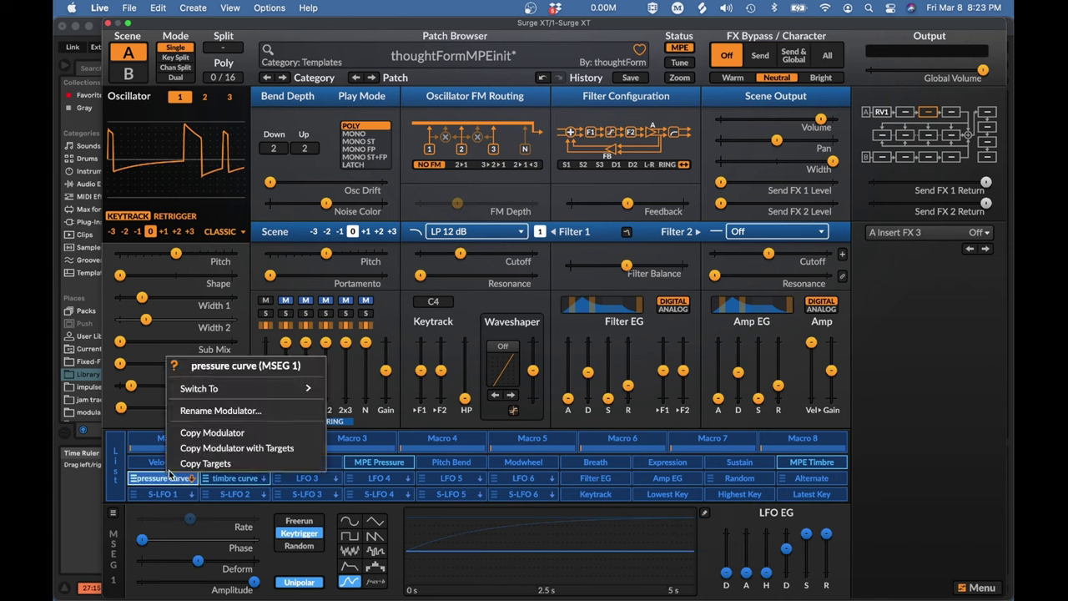
click(210, 439)
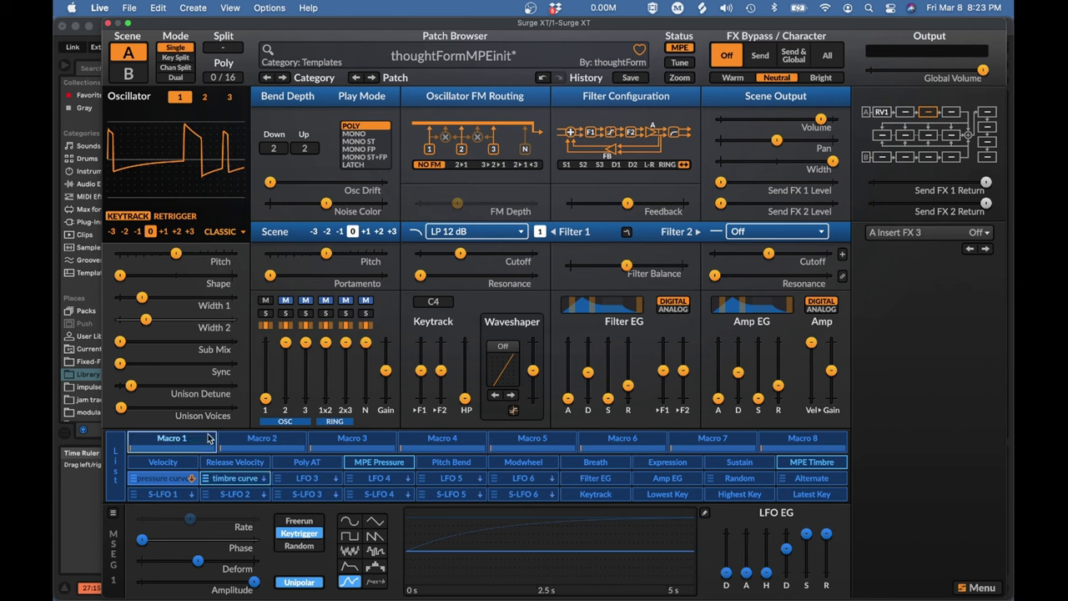
right_click(302, 478)
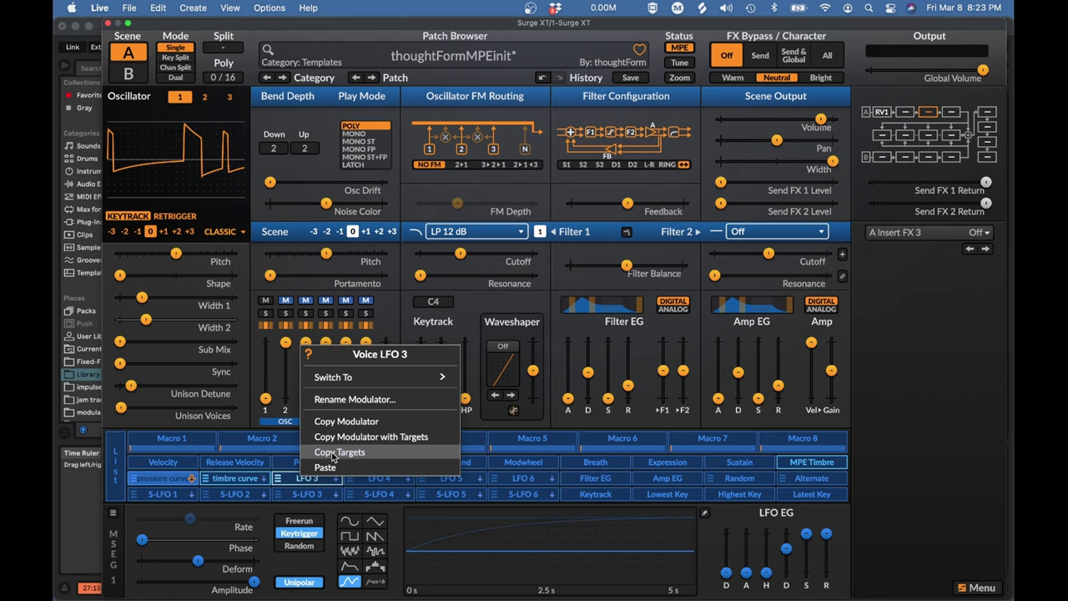
click(331, 467)
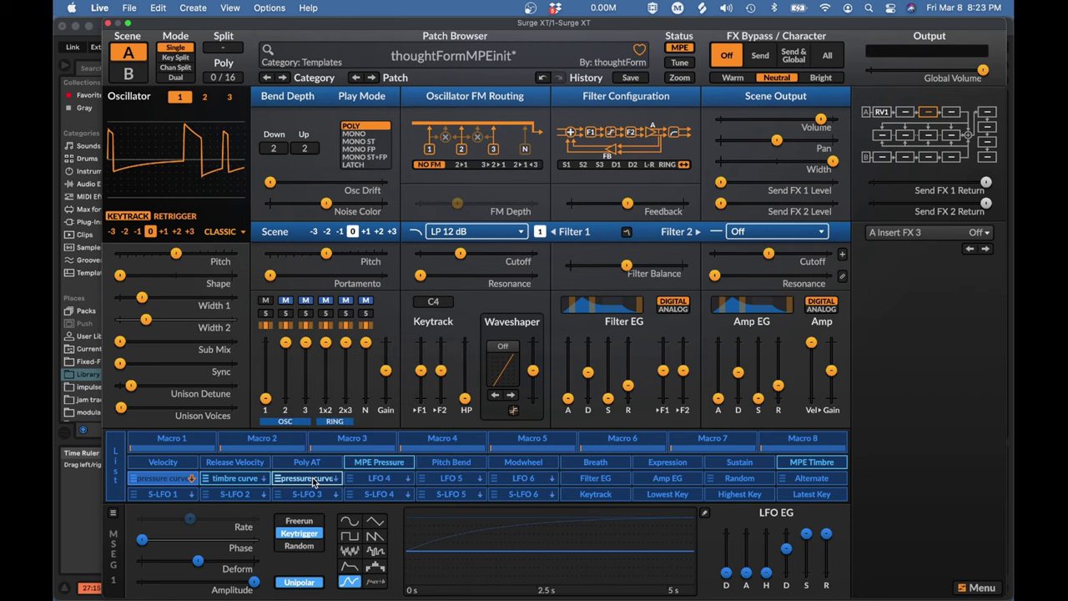
- Rename the copied modulator in the LFO 3 slot to "velocity curve"
right_click(312, 477)
click(360, 399)
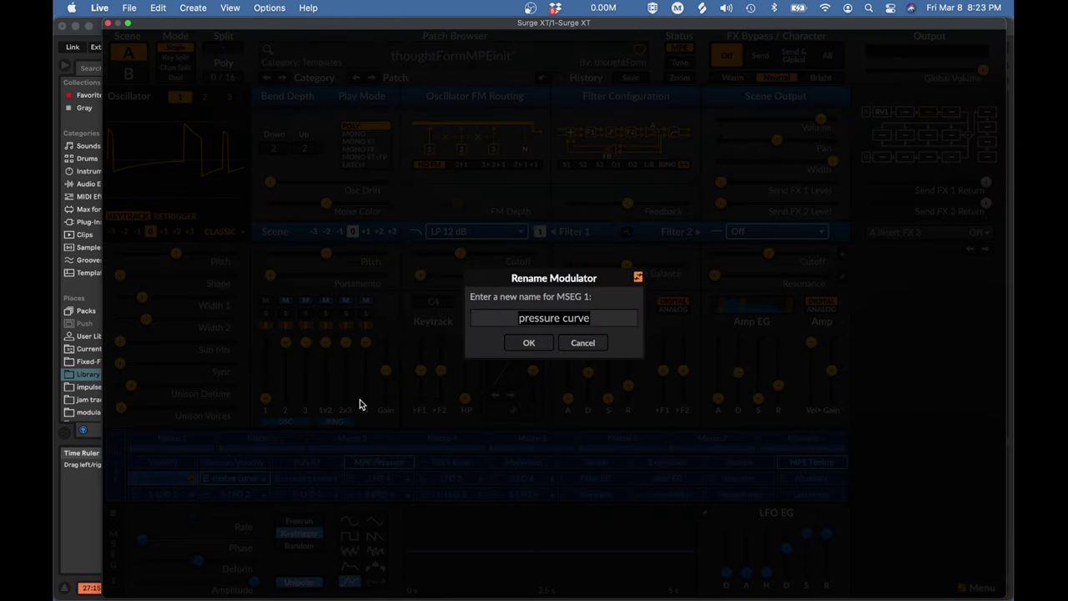
key(BackSpace)
text(velocity curve)
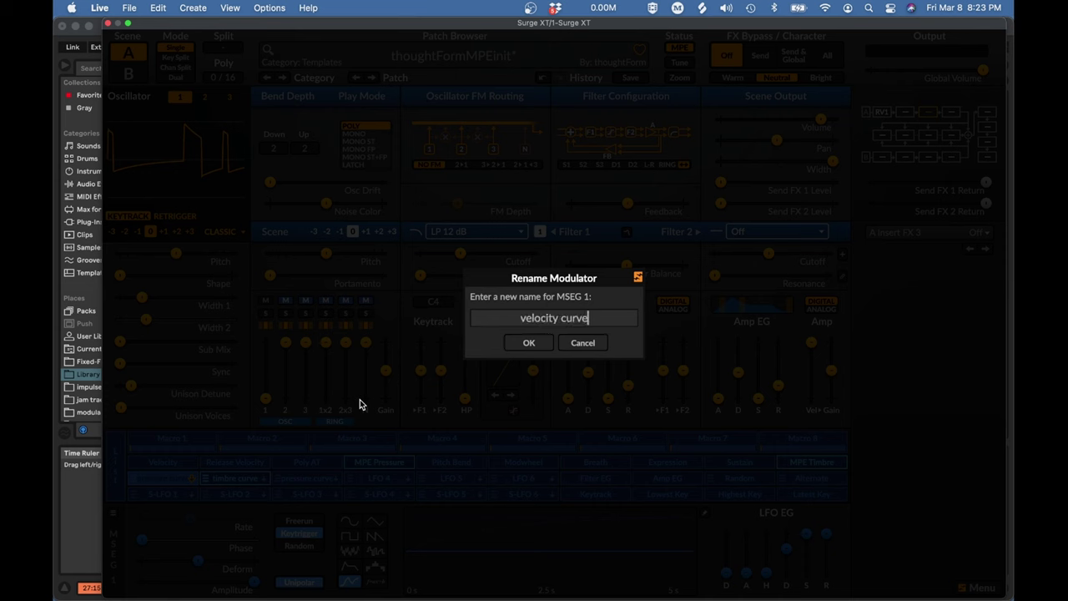
key(Return)
double_click(142, 541)
right_click(142, 541)
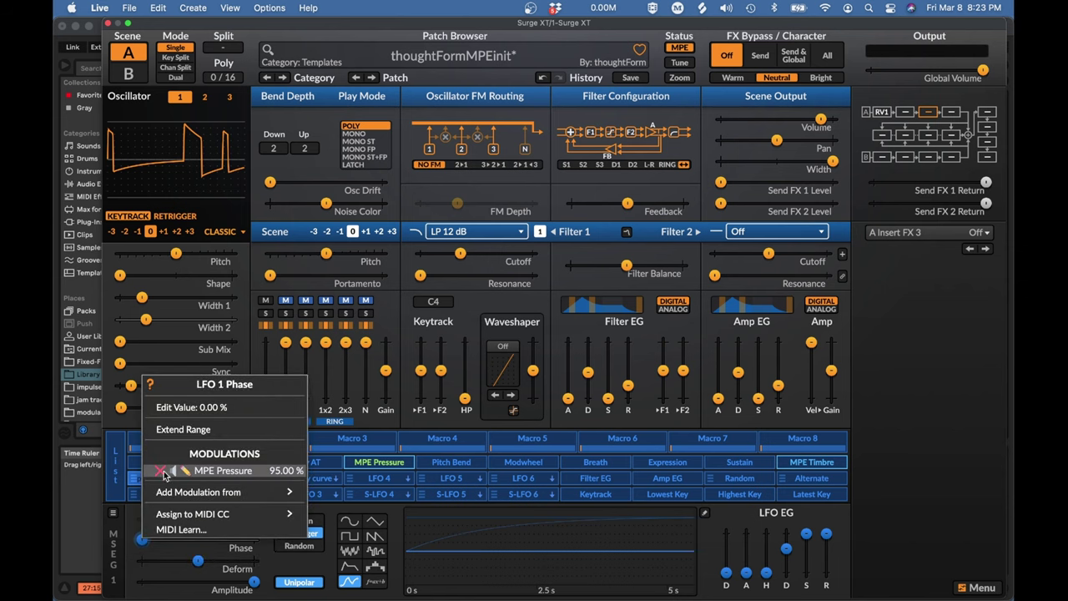
click(326, 480)
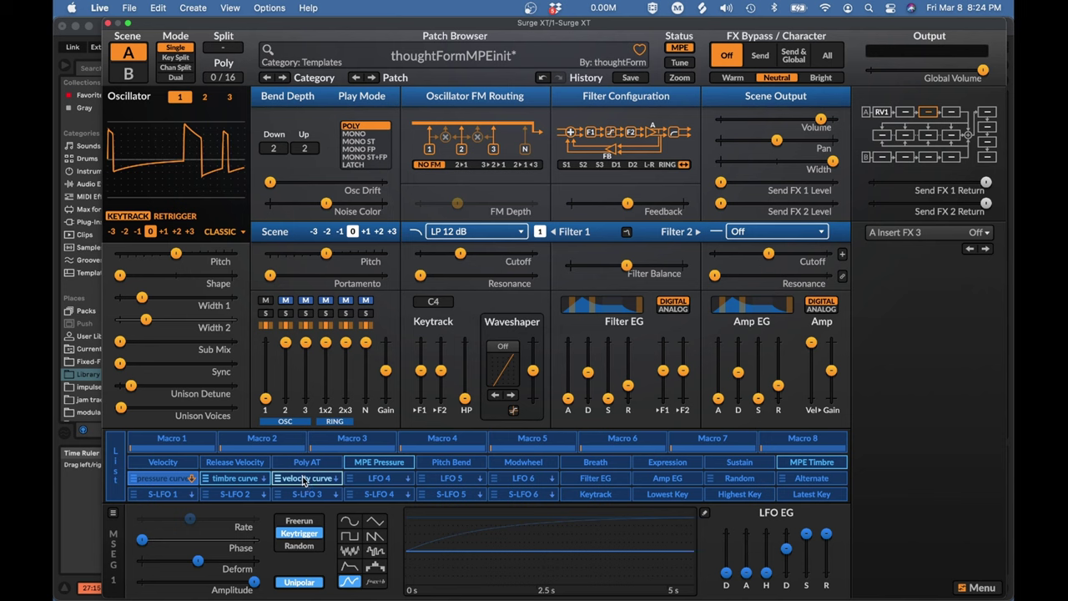
- Add MIDI Velocity as a modulation source for the velocity curve's Phase and check its MSEG curve shape
click(304, 481)
drag(305, 481, 141, 542)
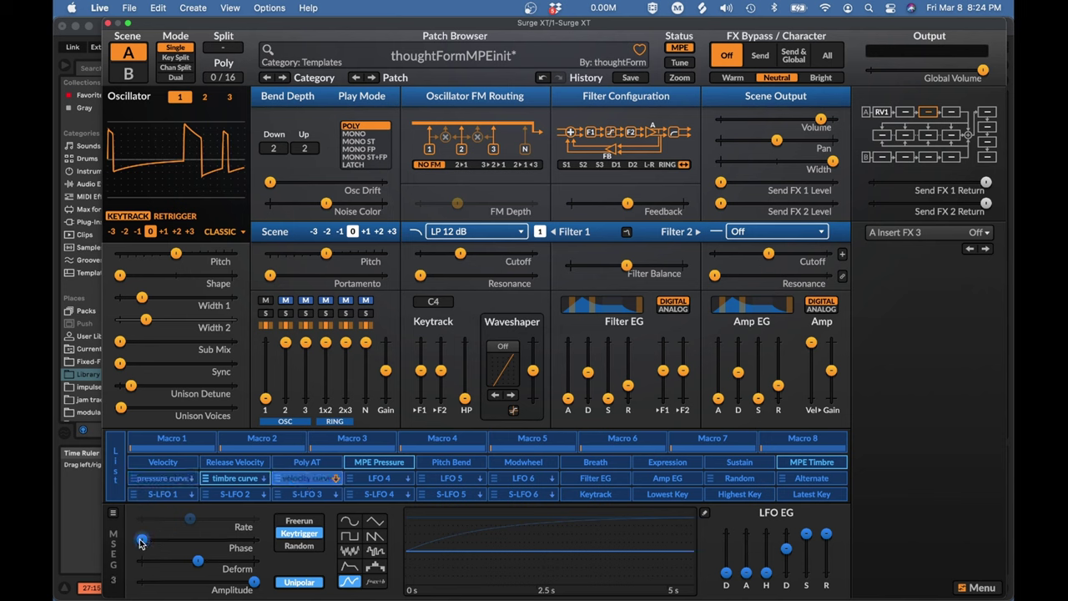
right_click(140, 542)
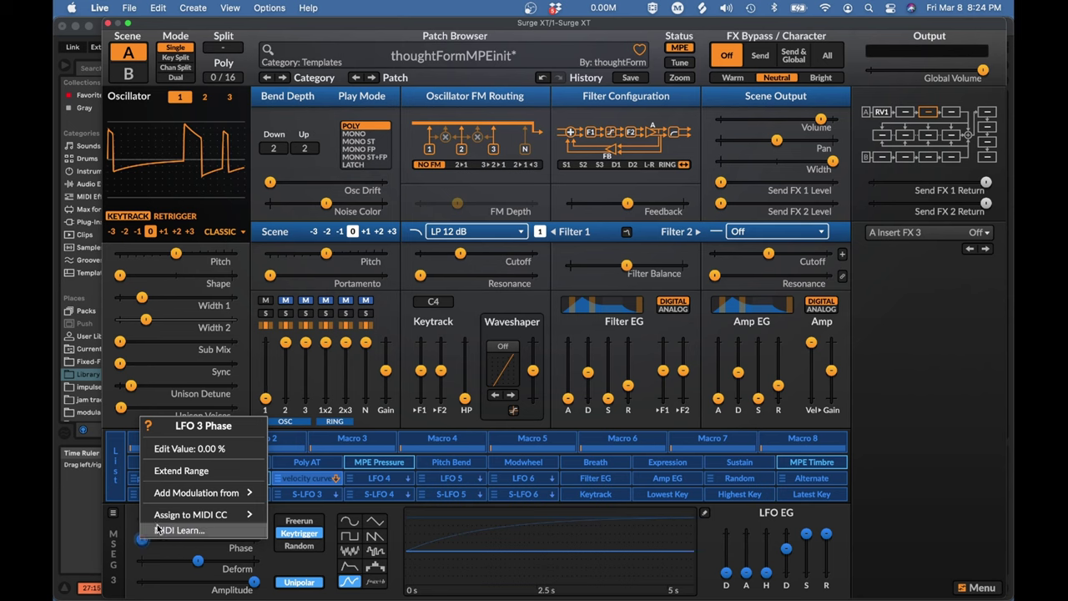
mouse_move(185, 497)
mouse_move(321, 451)
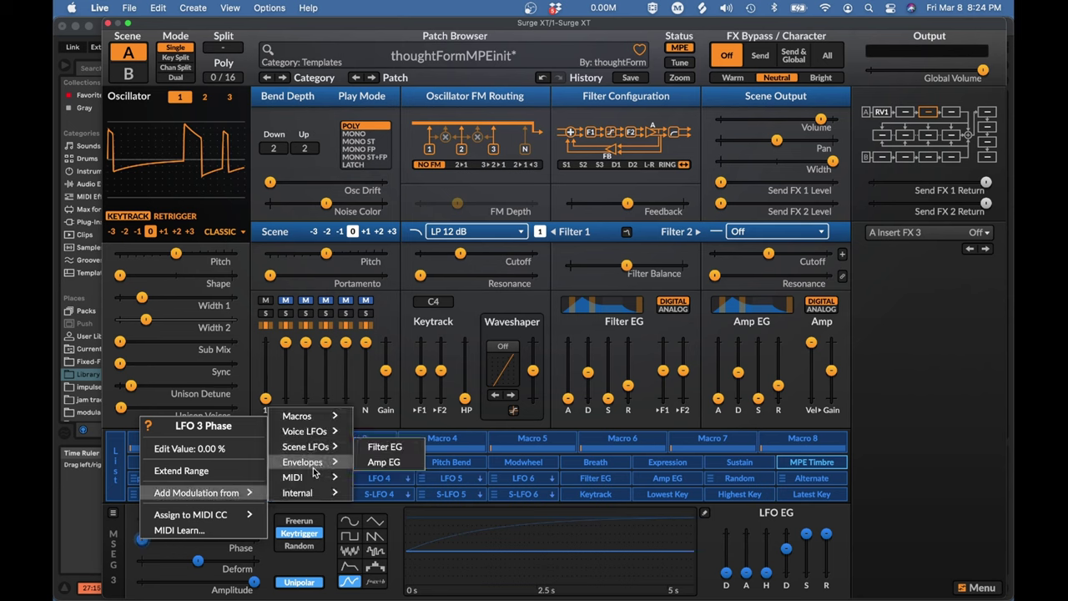
mouse_move(307, 477)
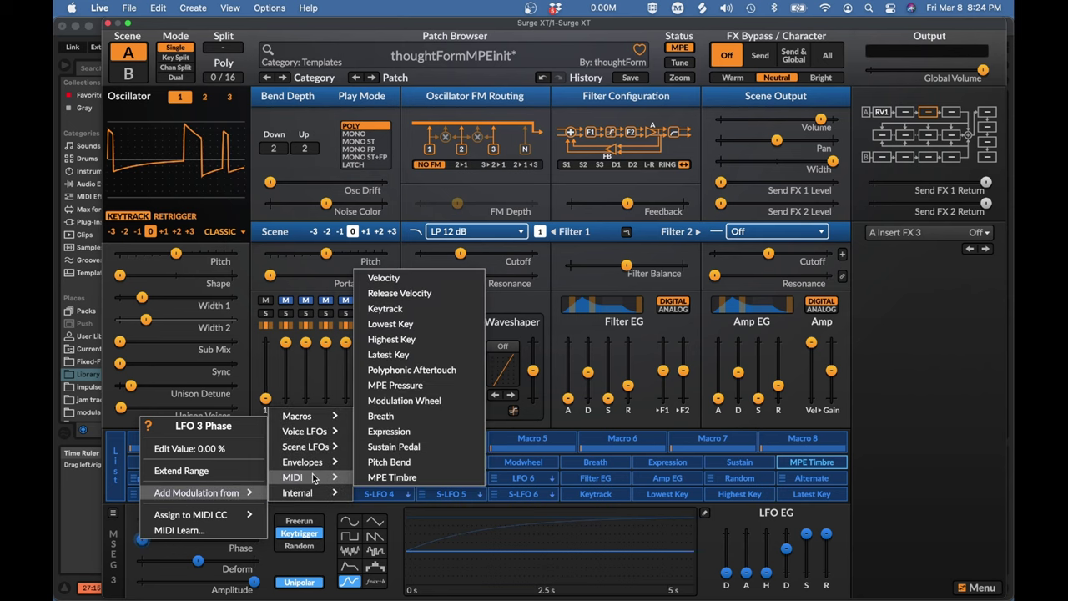
click(409, 279)
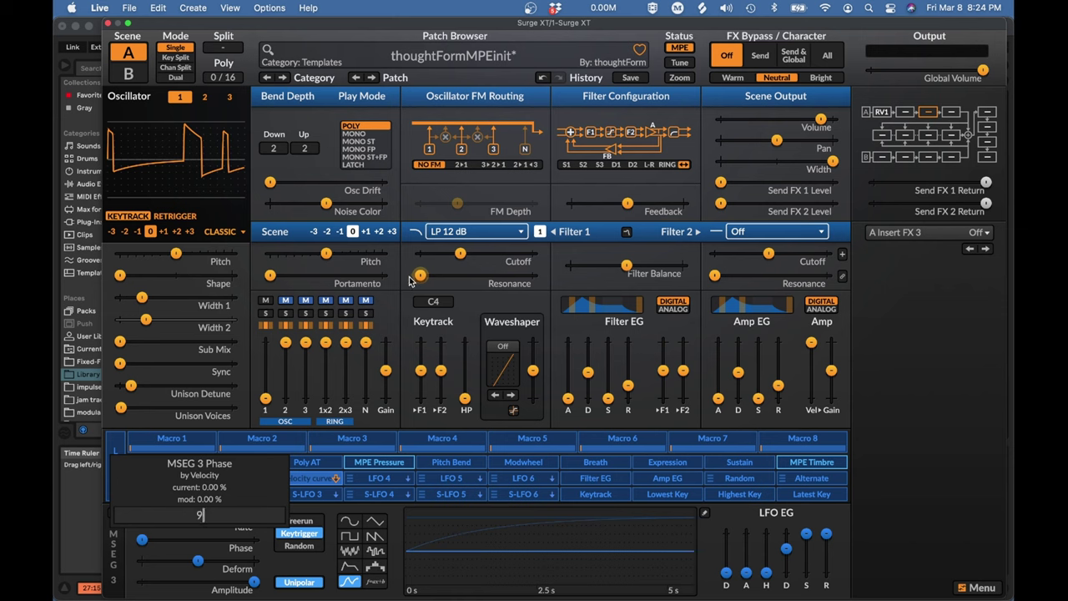
key(Escape)
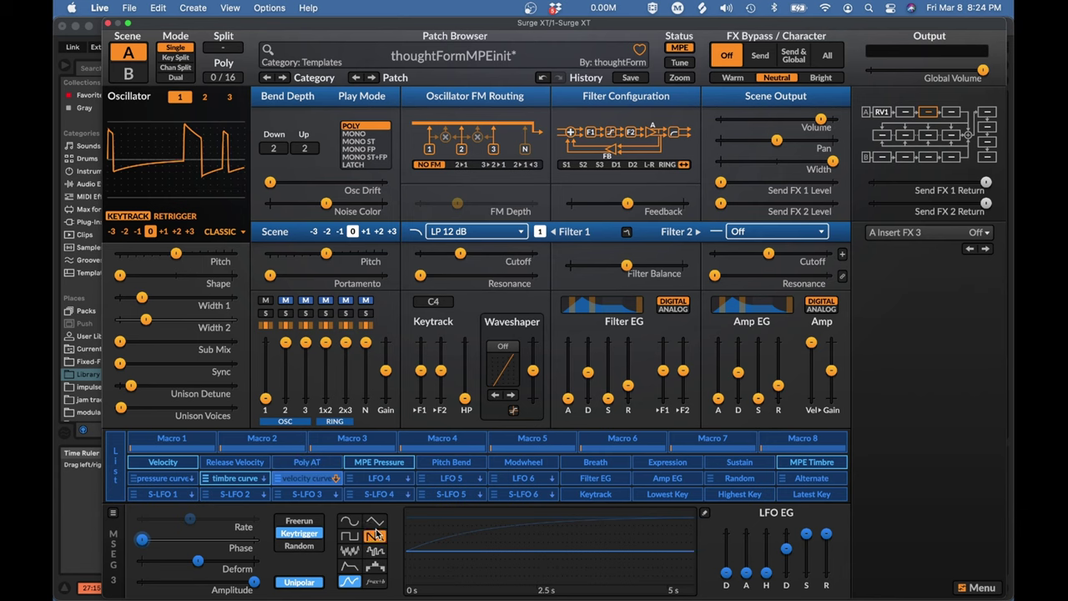
click(705, 513)
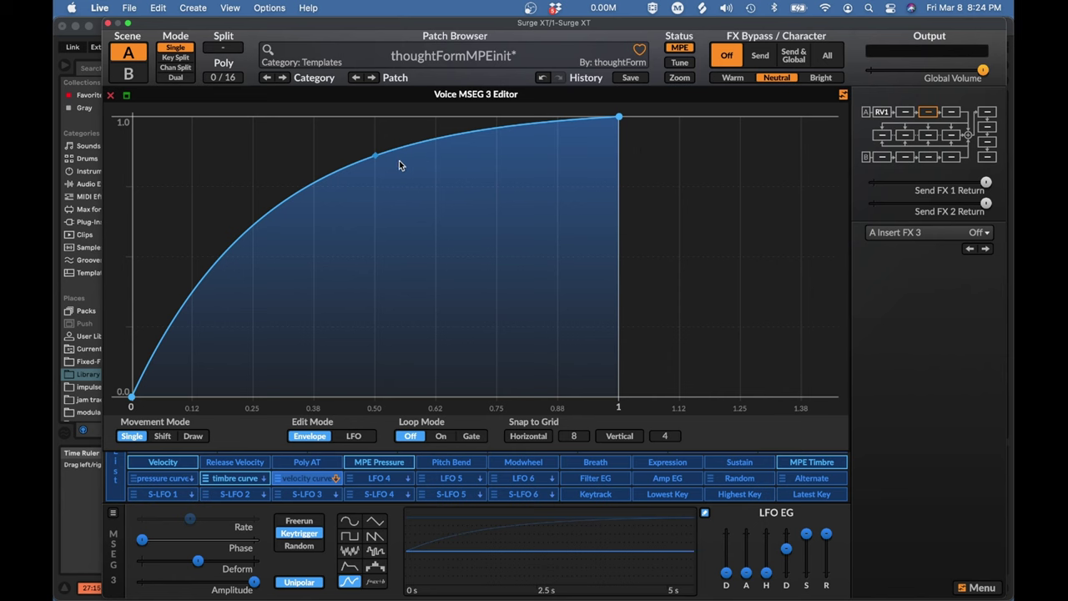
click(112, 97)
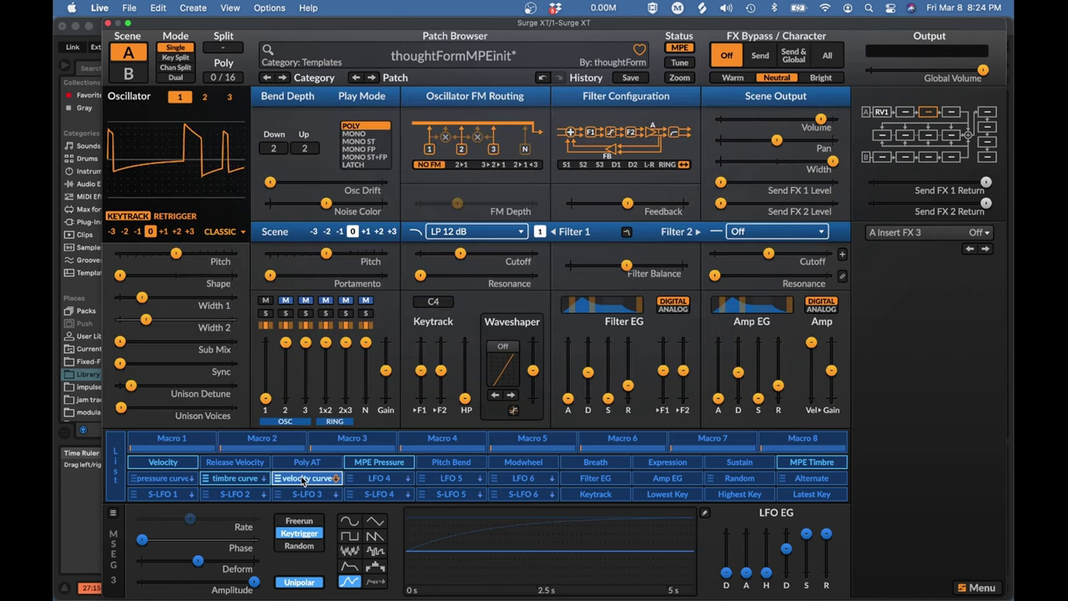
- Modulate Osc 1 Volume with the velocity curve up to the top of its range, with the base level at mid-slider
click(305, 480)
drag(265, 401, 265, 342)
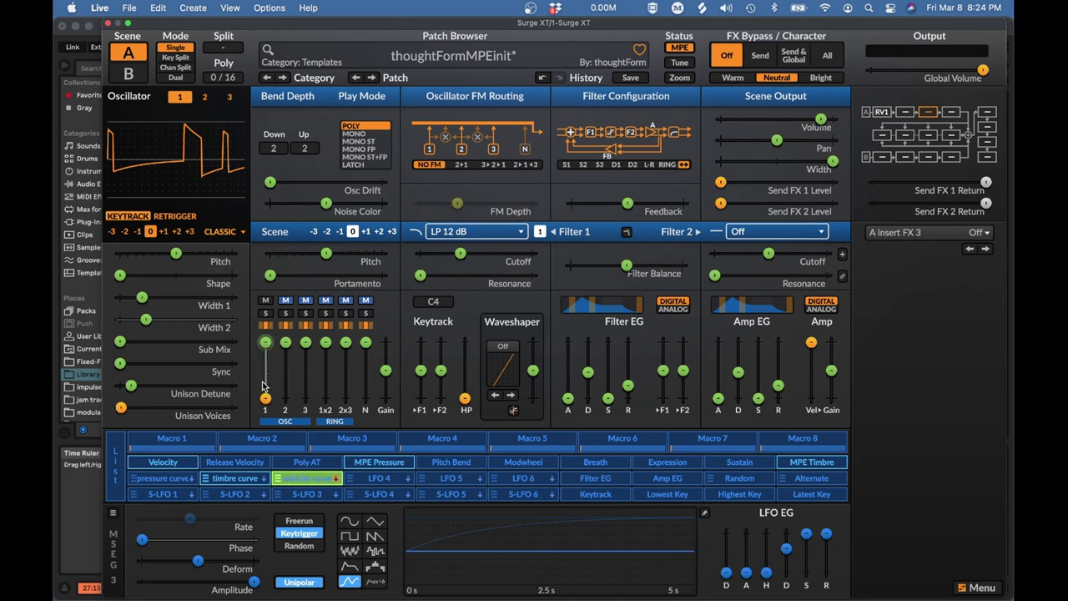
click(305, 478)
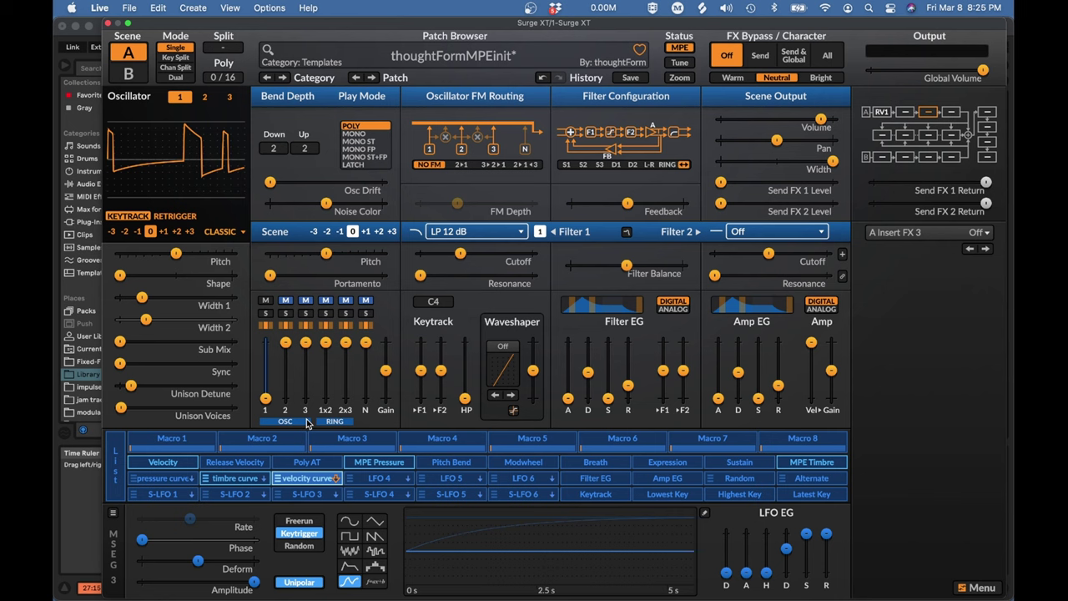
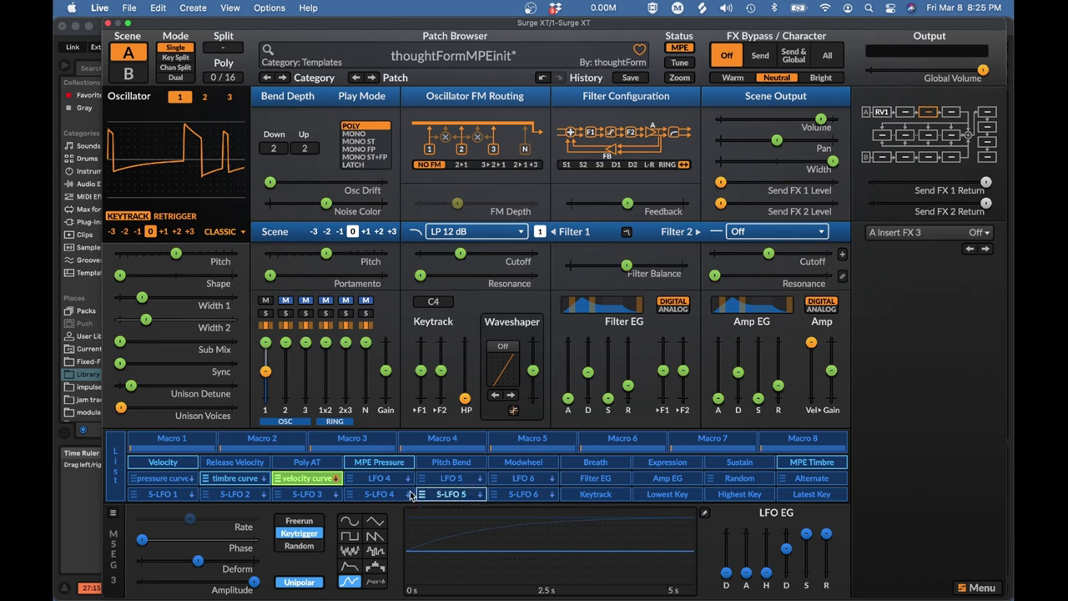
click(302, 478)
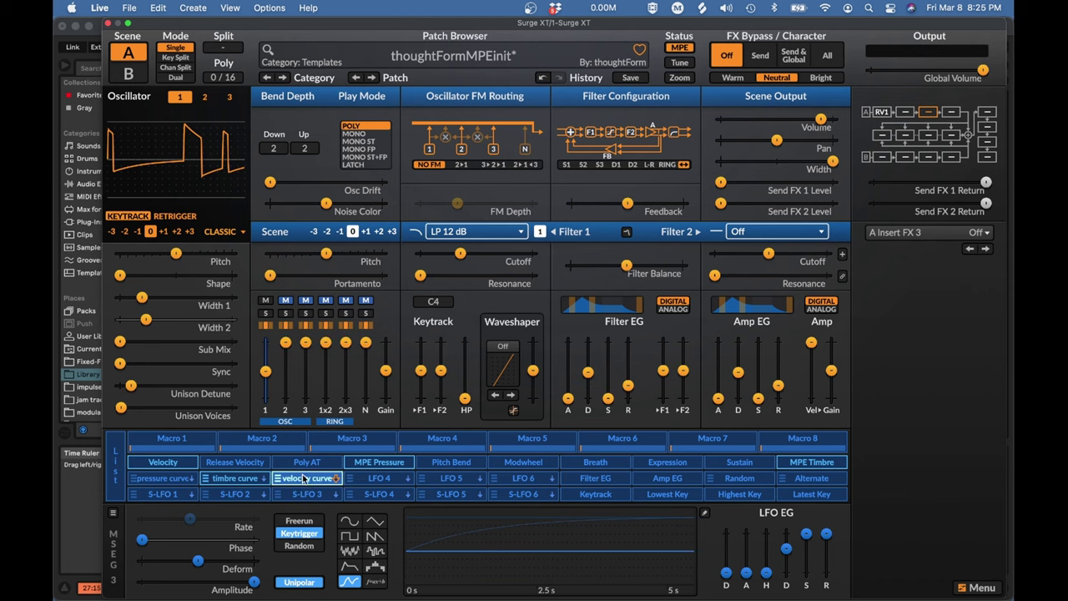
- Reshape the velocity curve's MSEG with a middle node at about 0.62, keeping a fast initial rise, a flatter middle and a steep finish
click(705, 513)
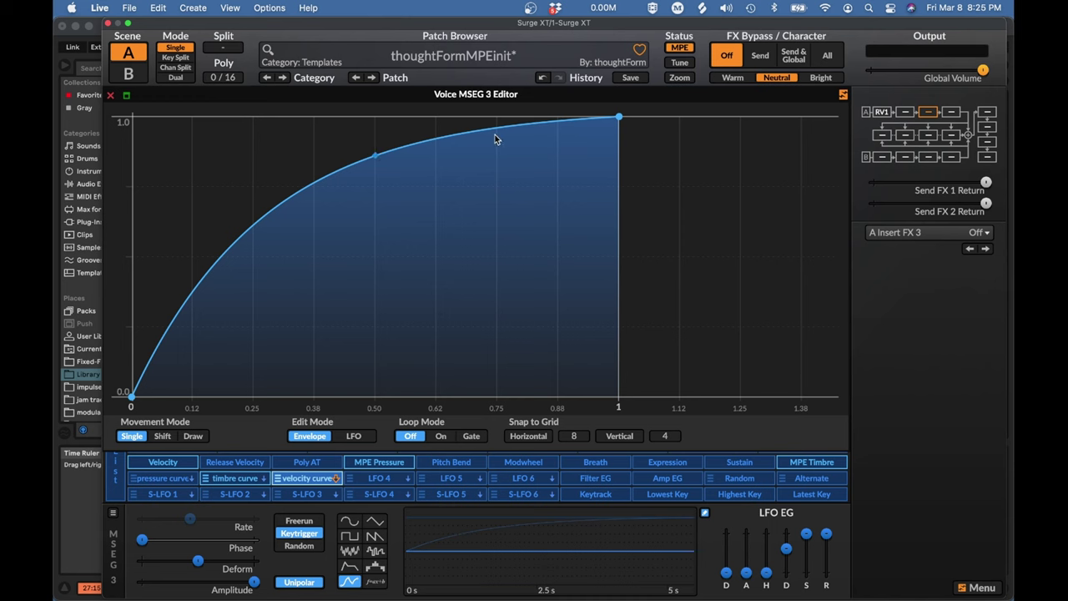
double_click(401, 145)
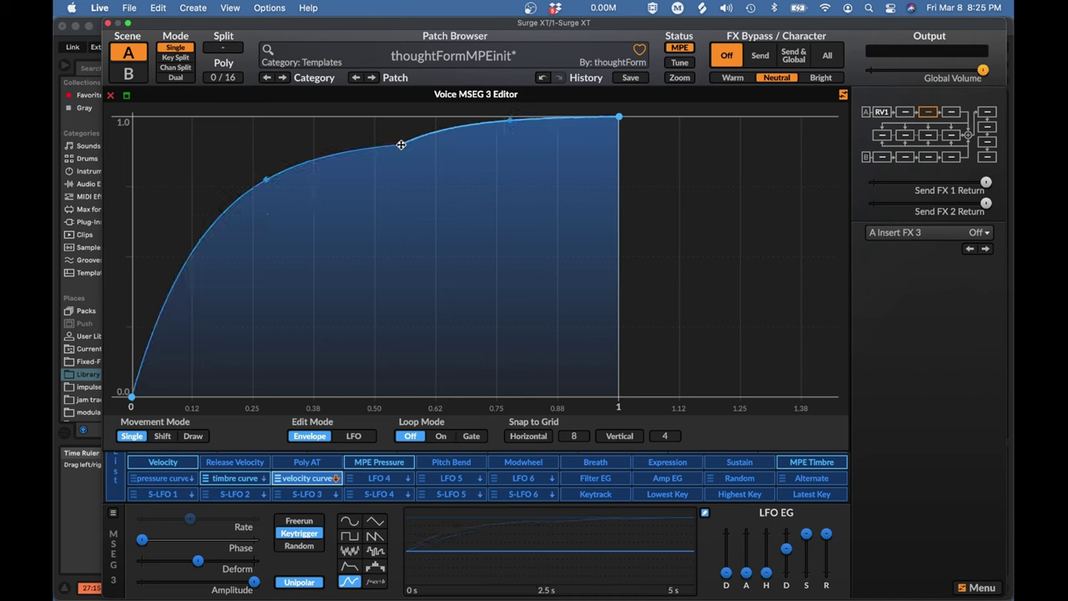
drag(401, 144, 373, 259)
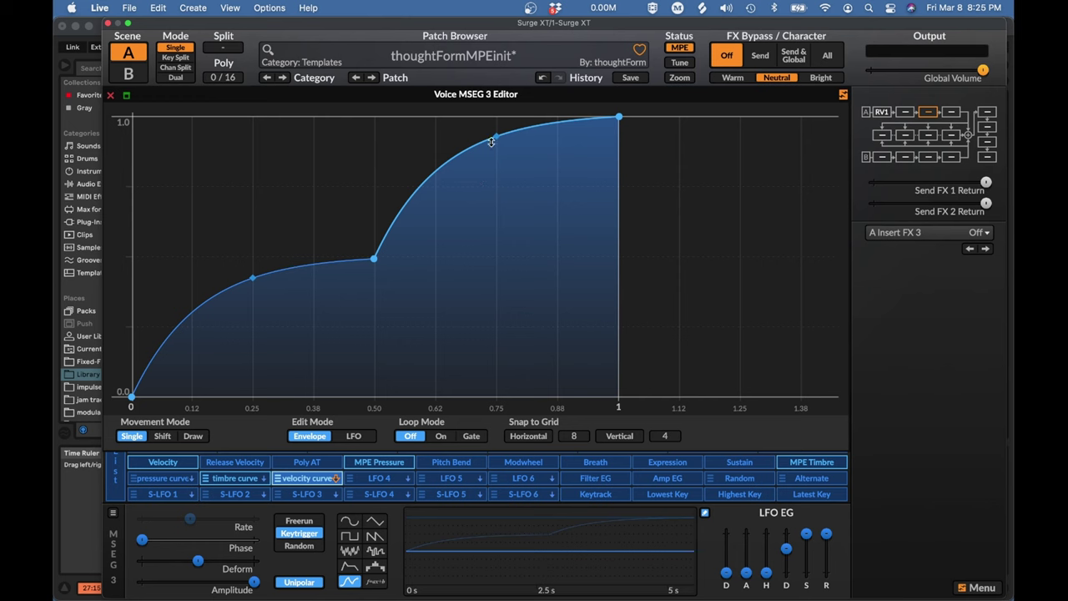
drag(495, 139, 496, 216)
drag(374, 259, 426, 238)
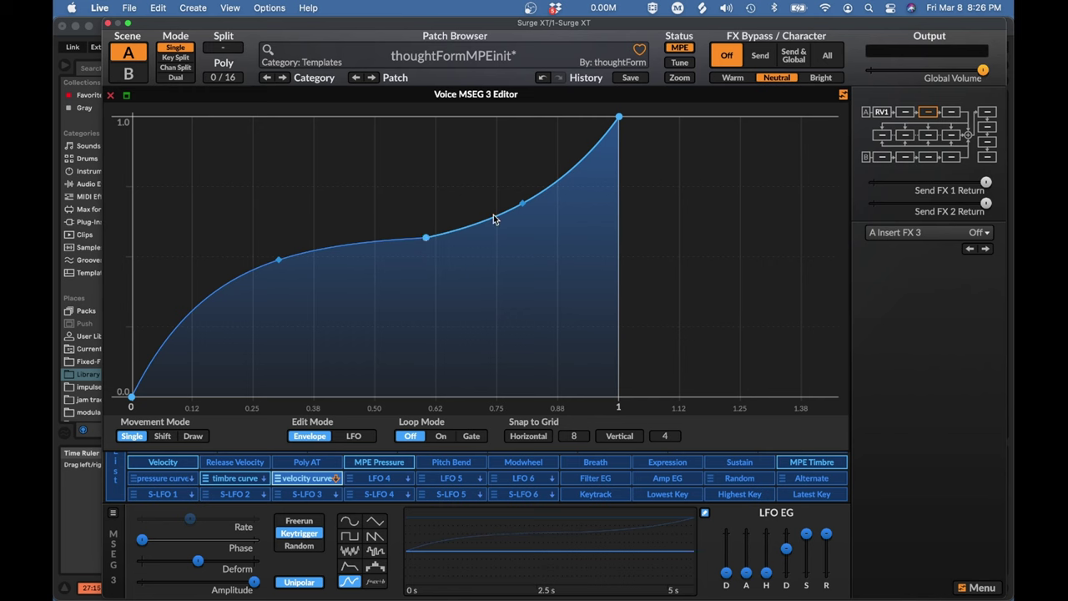
drag(520, 205, 522, 210)
drag(426, 238, 434, 222)
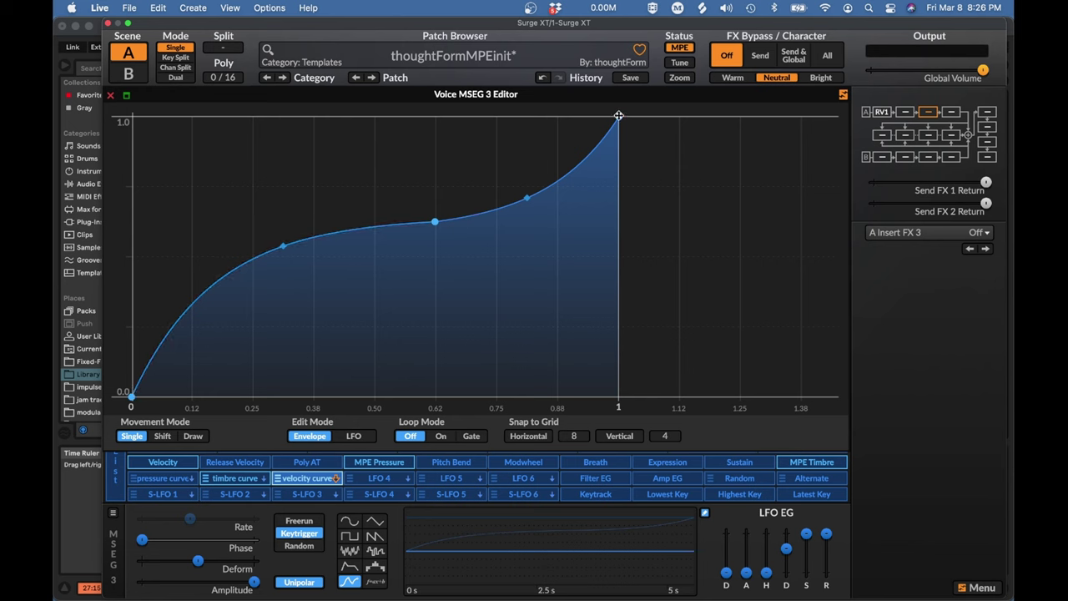
drag(429, 228, 371, 237)
key(Escape)
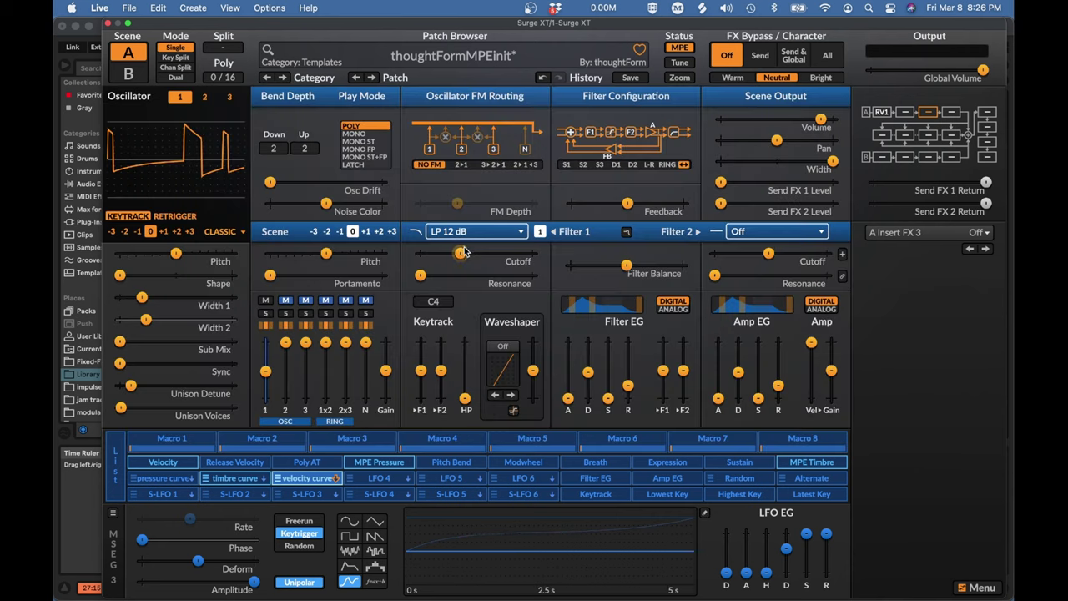
- Raise the Filter 1 cutoff slightly and try Filter EG amounts for Filter 1 from -96 semitones up to a moderate positive value
drag(460, 254, 475, 253)
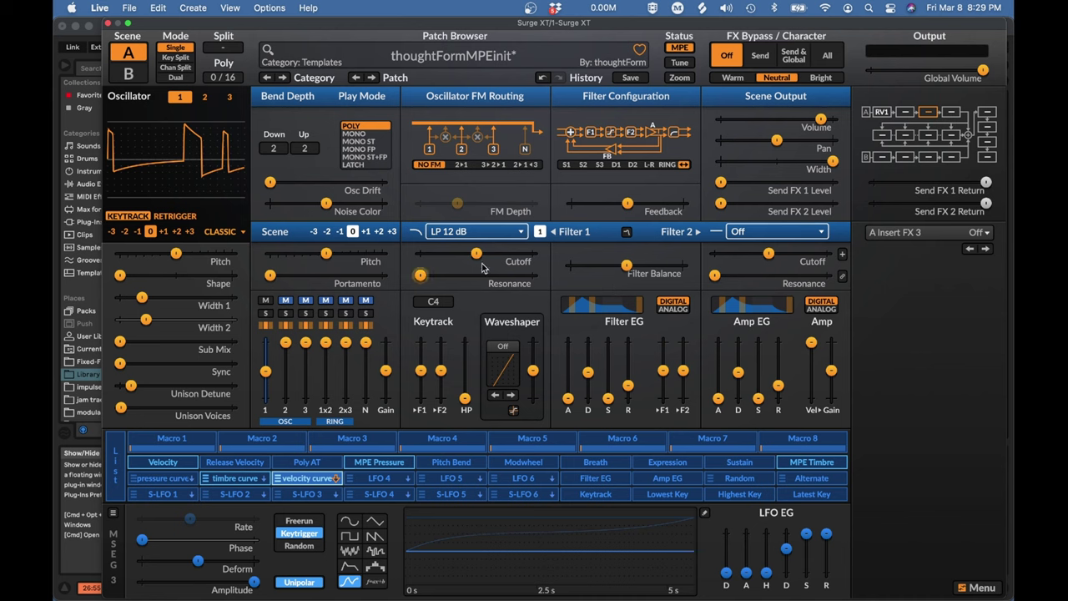
mouse_move(475, 254)
mouse_down()
mouse_move(457, 253)
mouse_move(471, 254)
mouse_up()
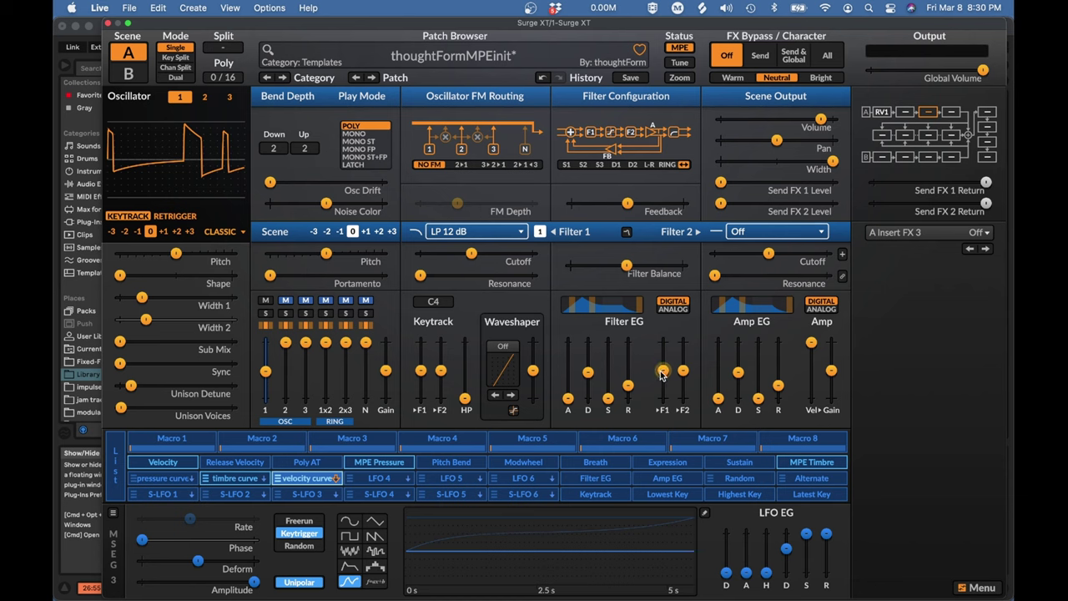
mouse_move(663, 374)
drag(664, 375, 664, 398)
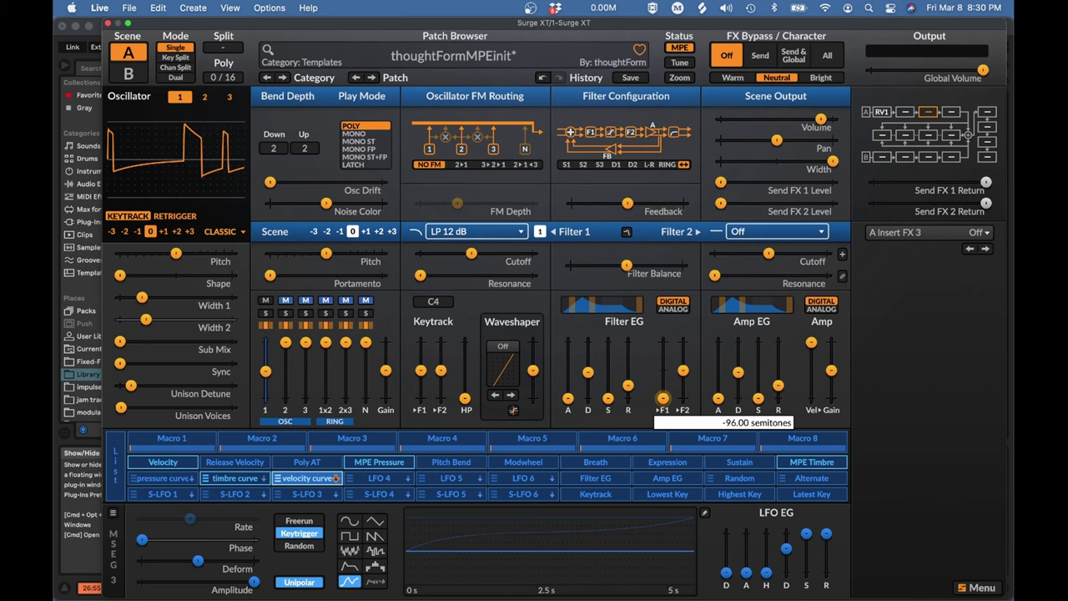
drag(663, 398, 664, 355)
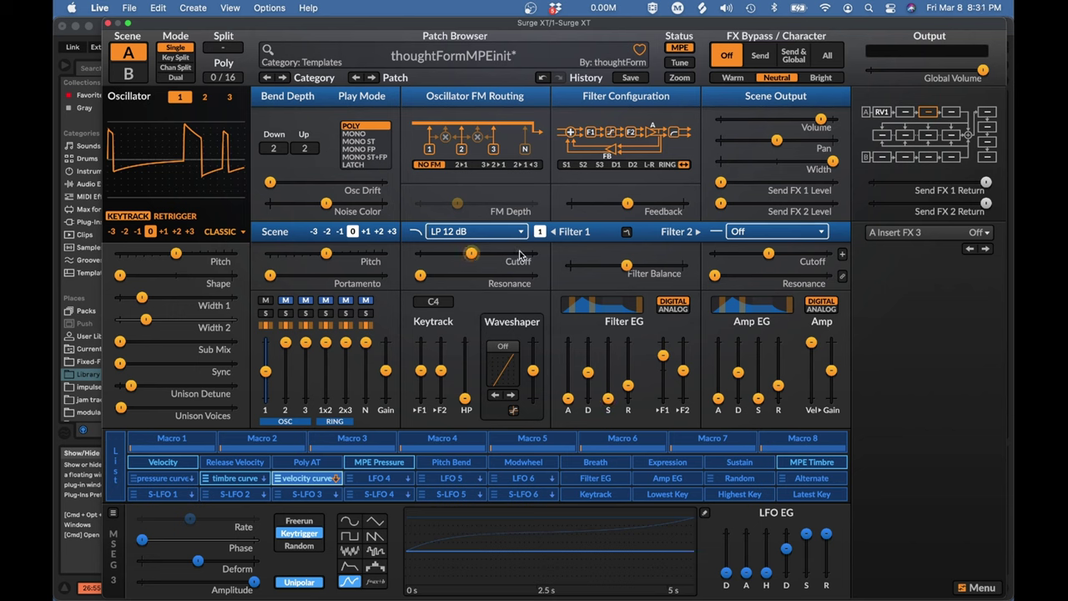
double_click(662, 364)
drag(661, 365, 663, 360)
- Try full sustain and a much longer release on the Amp EG
mouse_move(758, 338)
mouse_move(770, 367)
mouse_move(760, 402)
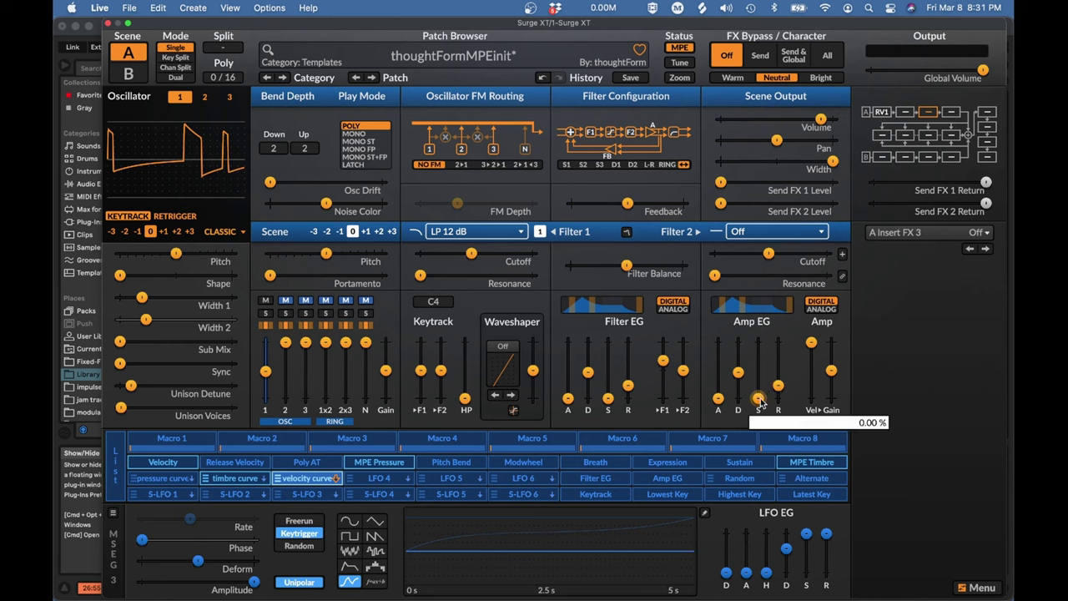
drag(757, 399, 757, 342)
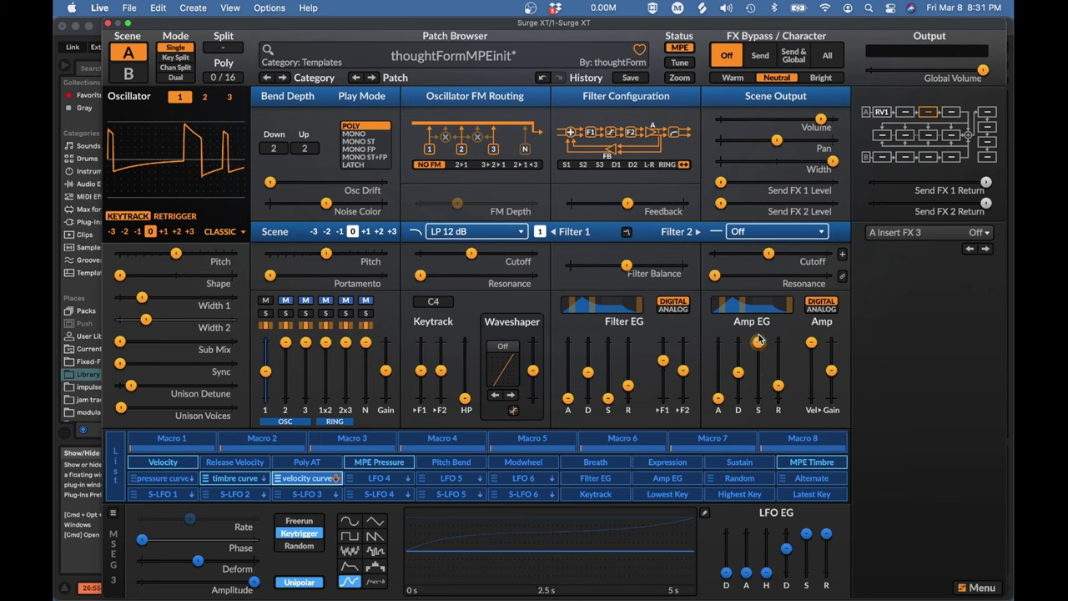
mouse_move(759, 341)
mouse_move(737, 373)
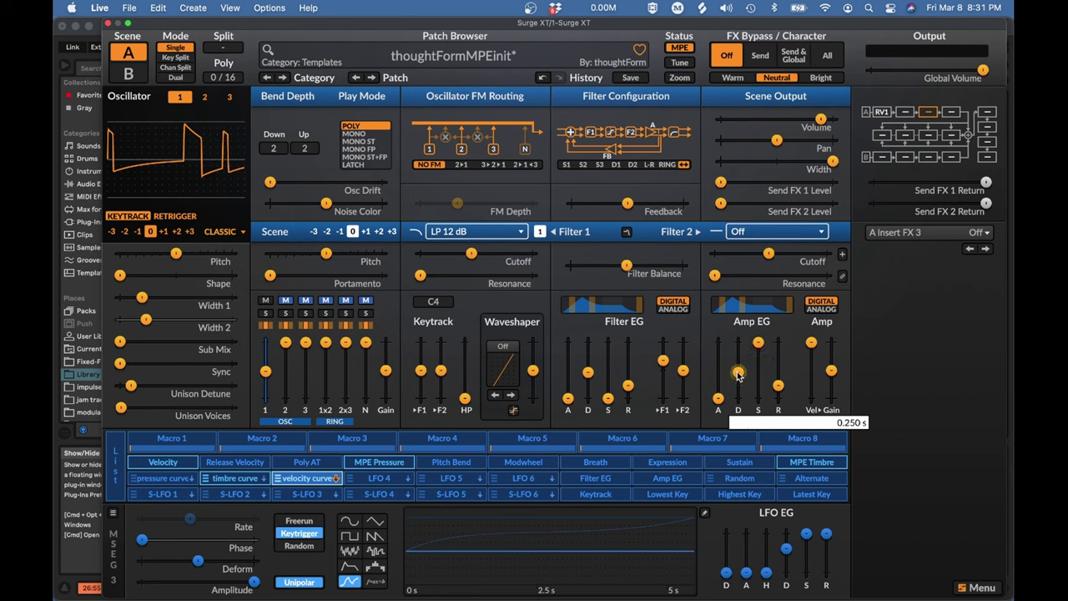
drag(738, 374, 738, 373)
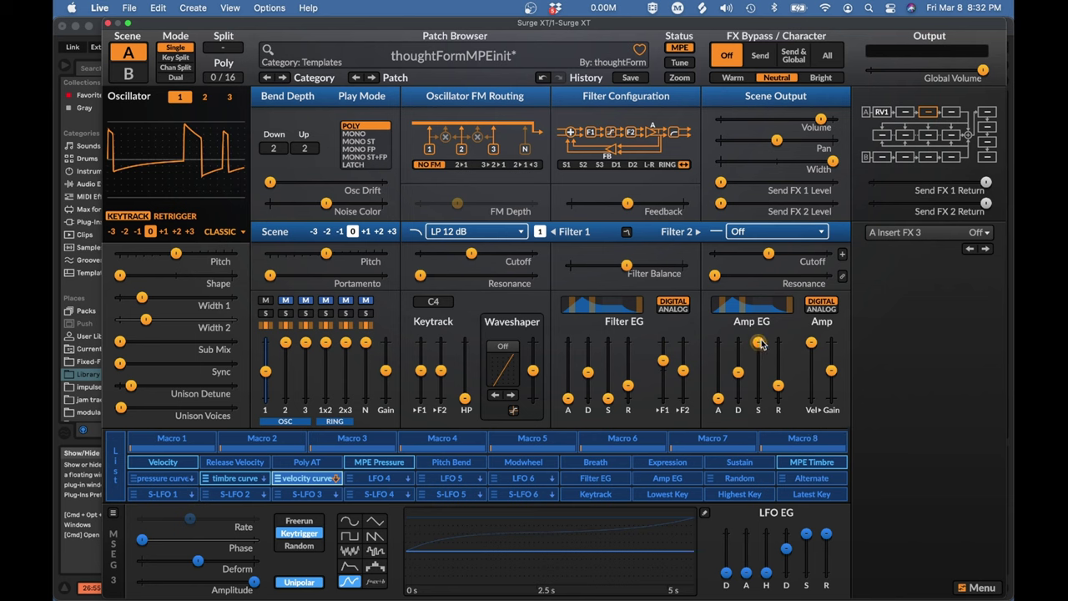
click(718, 399)
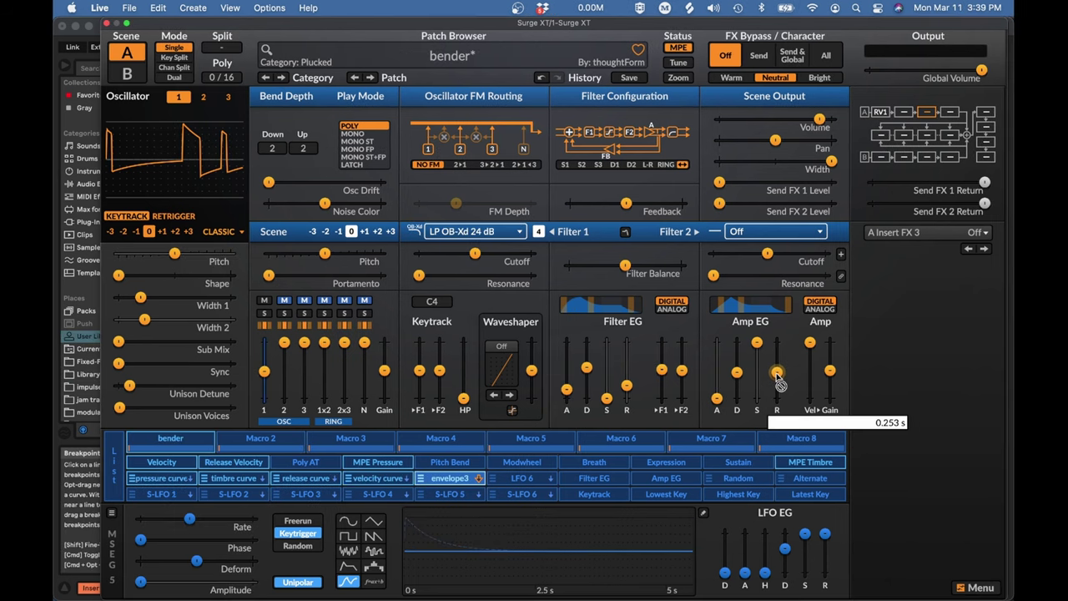
drag(777, 373, 781, 289)
mouse_move(777, 350)
mouse_down()
mouse_move(782, 382)
mouse_move(775, 351)
mouse_move(776, 371)
mouse_up()
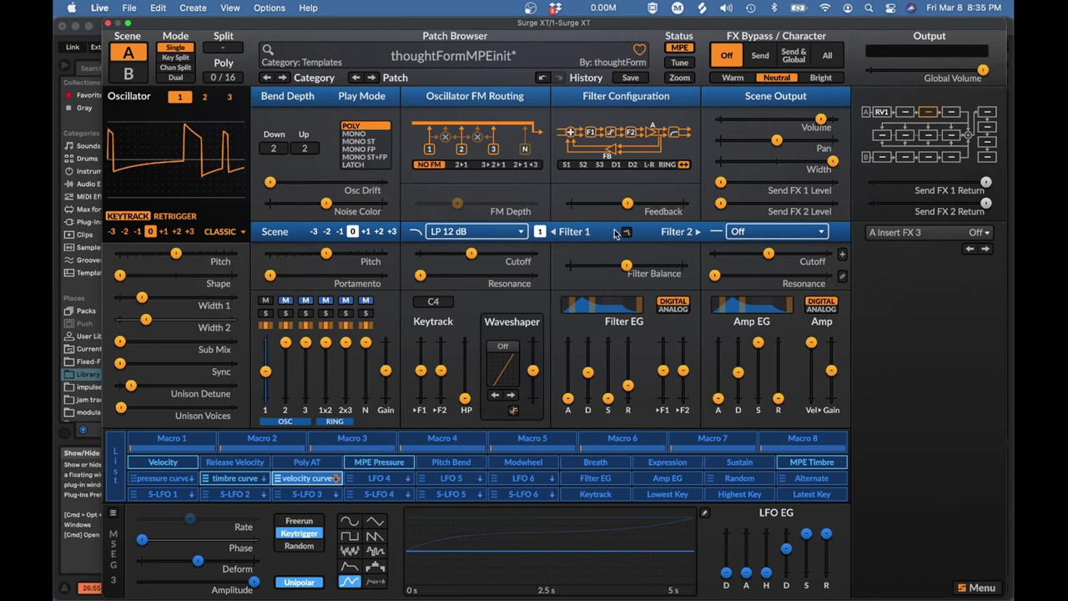
- Try Amp EG sustain levels around 40% and bring the sustain down to 0%
click(758, 342)
drag(758, 342, 757, 375)
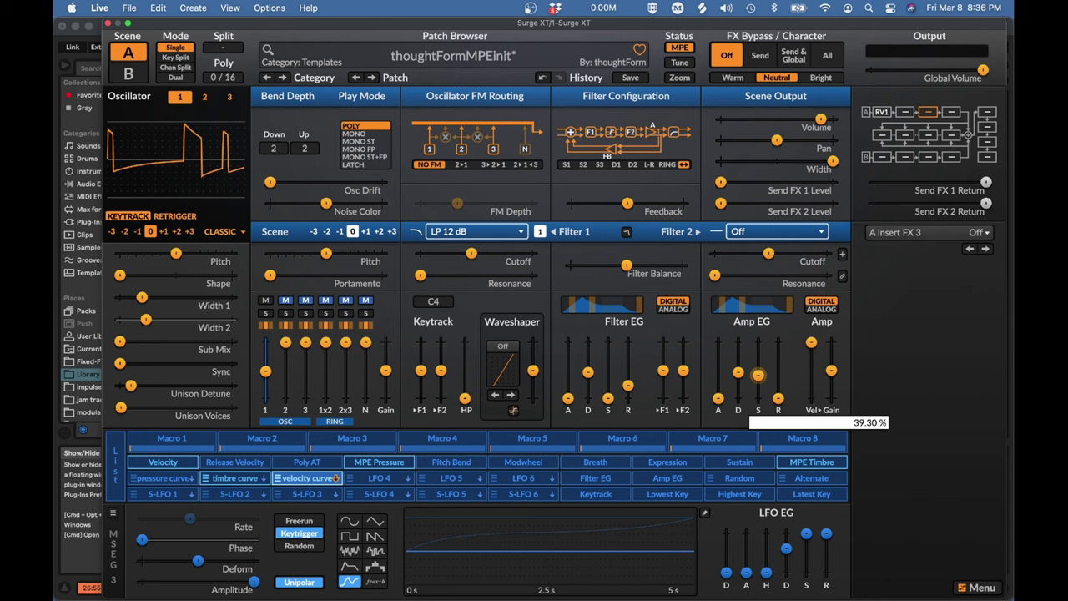
drag(757, 375, 758, 380)
drag(758, 380, 758, 369)
drag(758, 369, 758, 398)
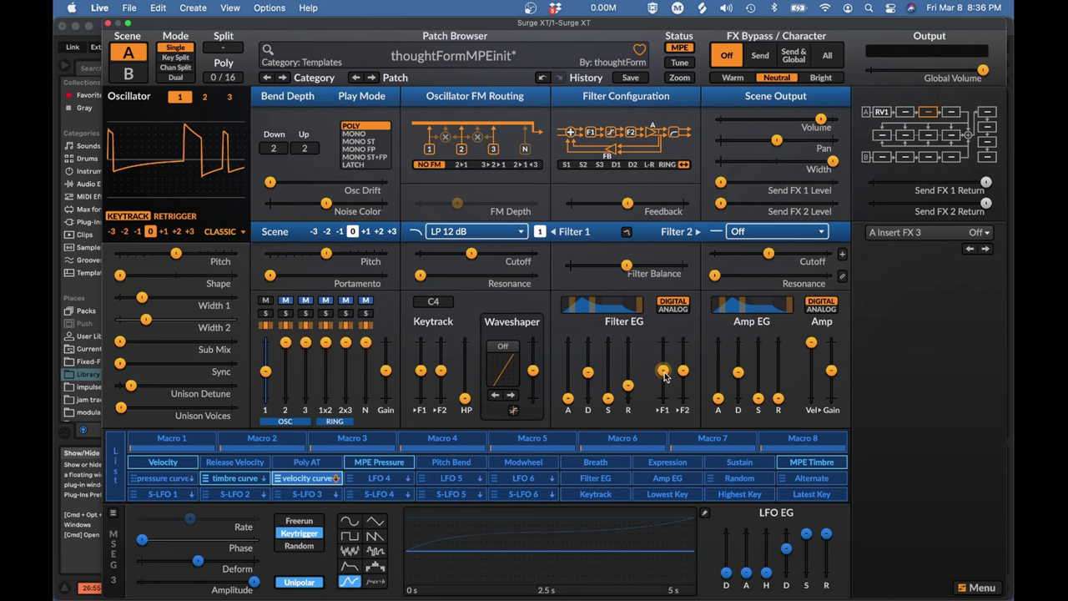
- Set the Filter EG amount for Filter 1 to about 53 semitones and lengthen the Filter EG and Amp EG decays slightly
drag(663, 370, 663, 354)
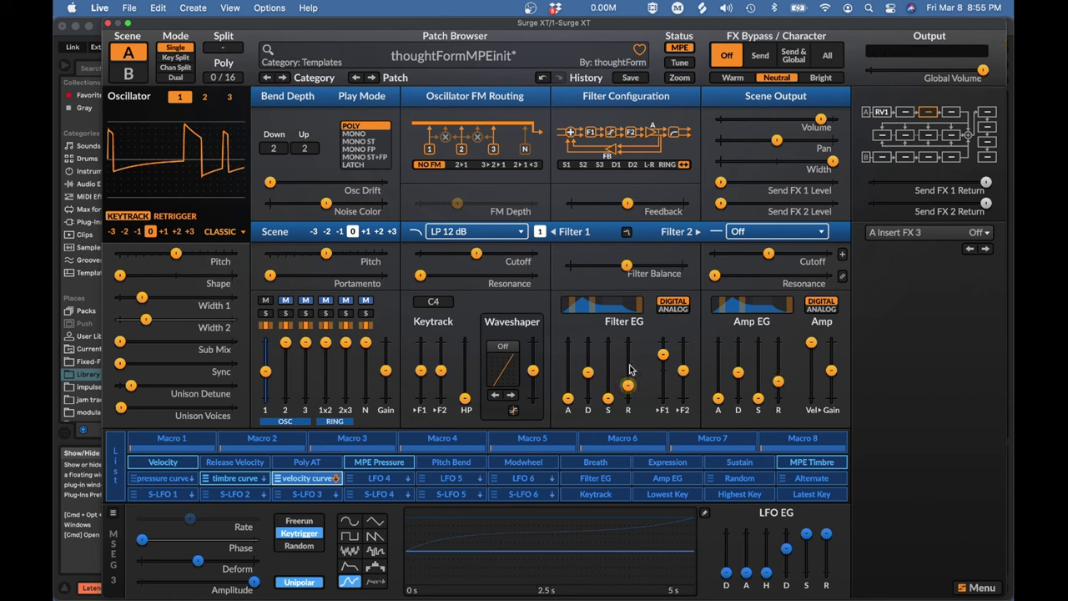
drag(588, 372, 588, 367)
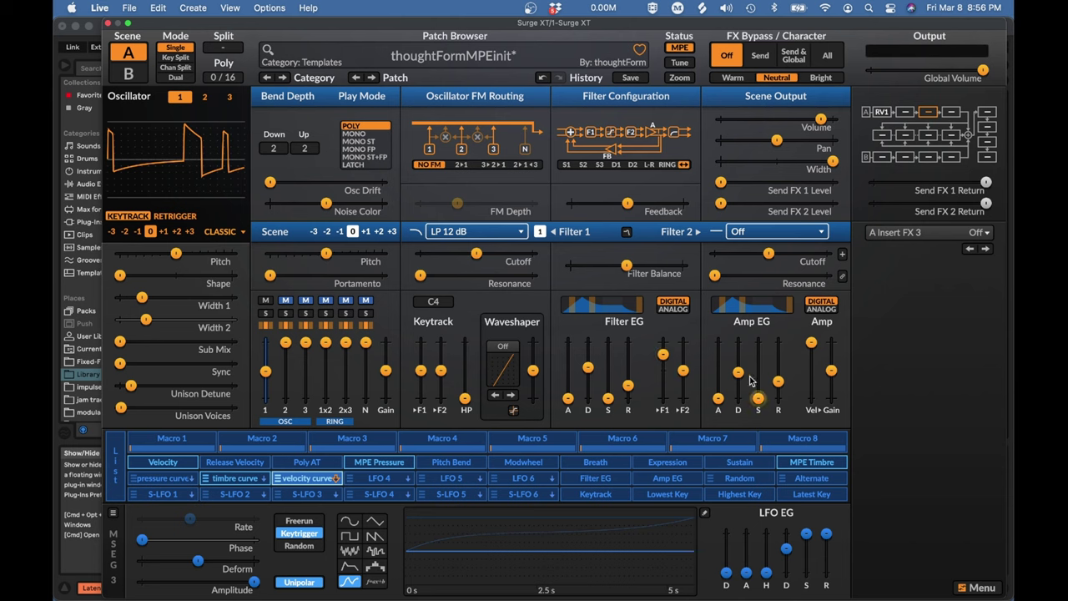
drag(739, 375, 738, 362)
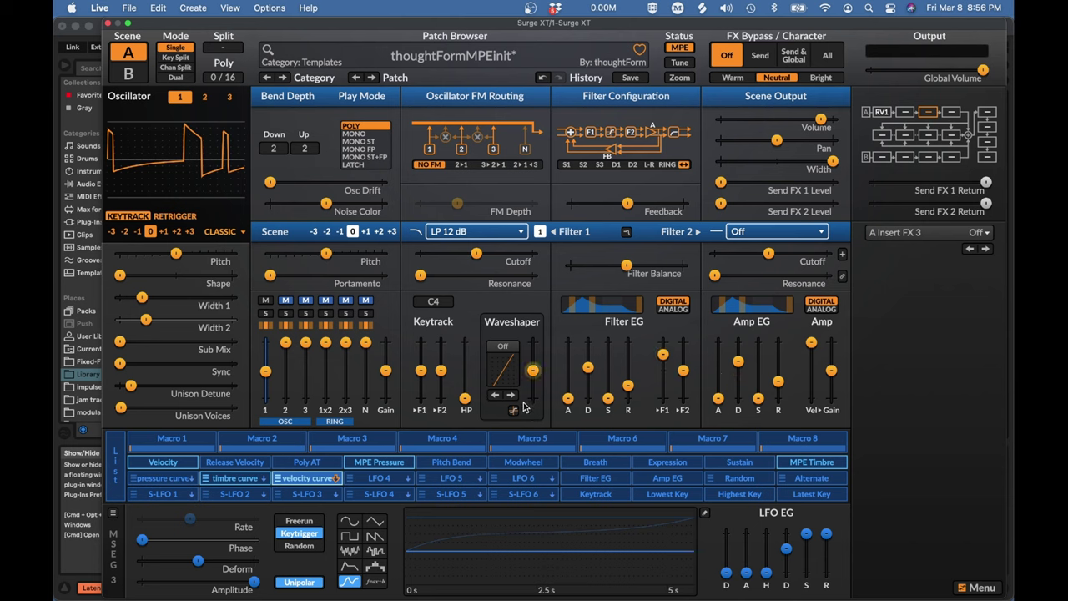
- Modulate the Filter 1 EG amount with the velocity curve up to about 81 semitones, and lower its base amount to about mid-slider
click(314, 478)
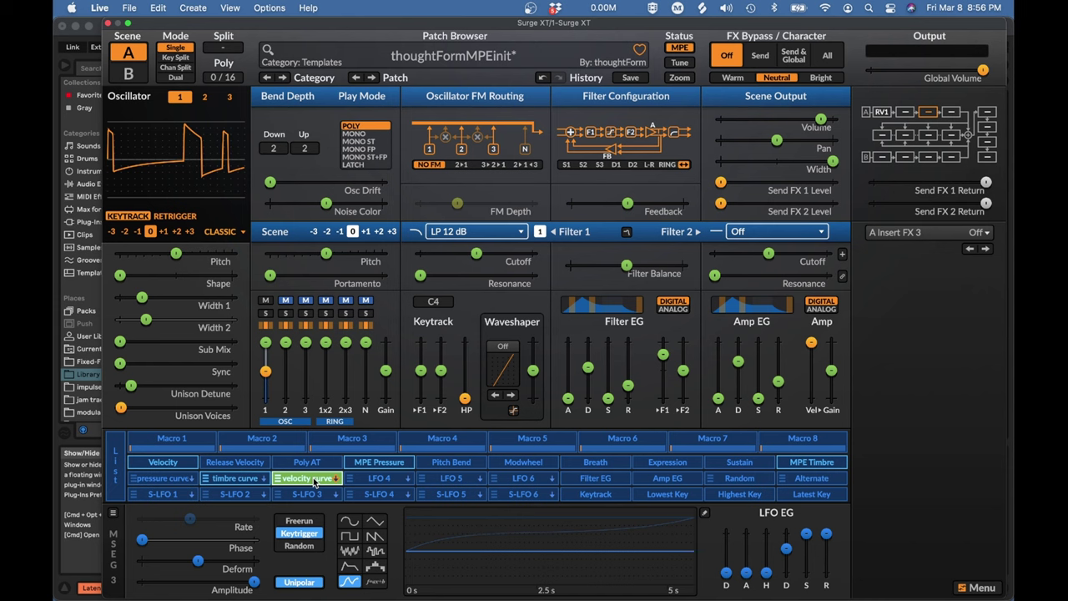
mouse_move(664, 357)
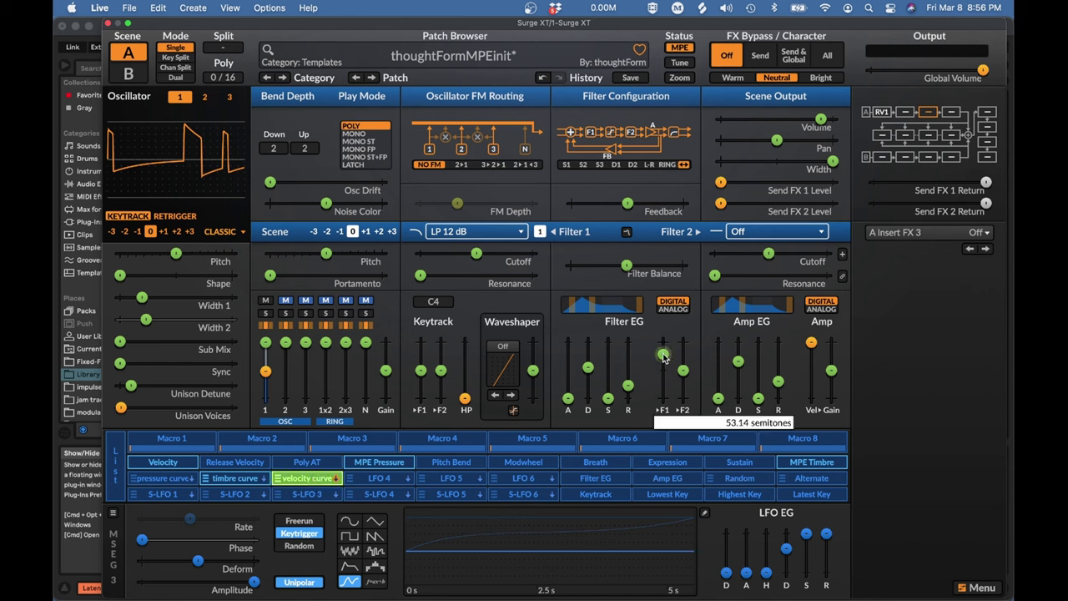
drag(663, 357, 663, 344)
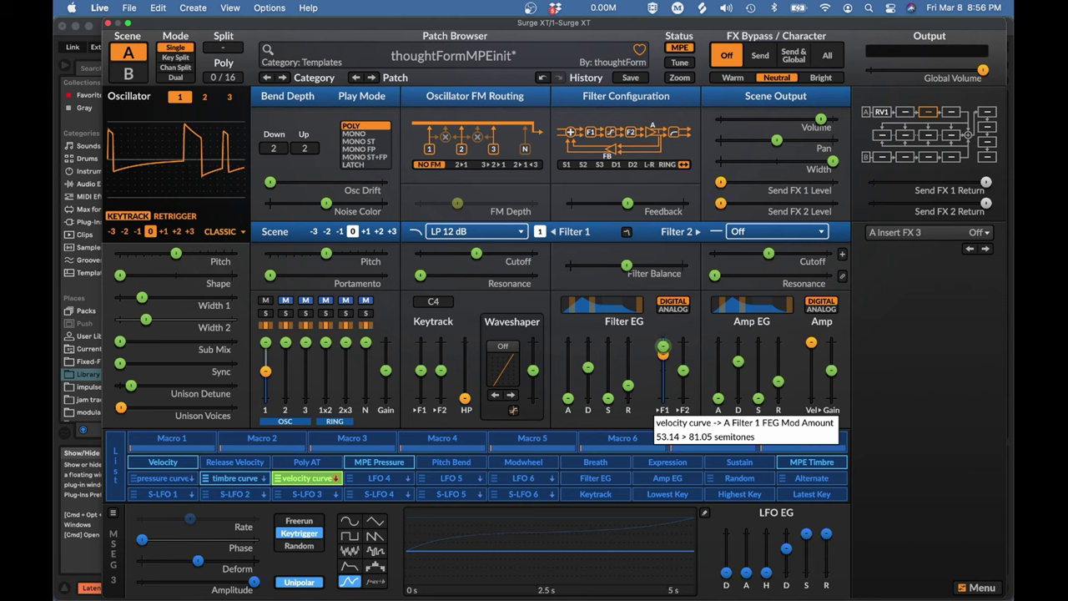
click(337, 477)
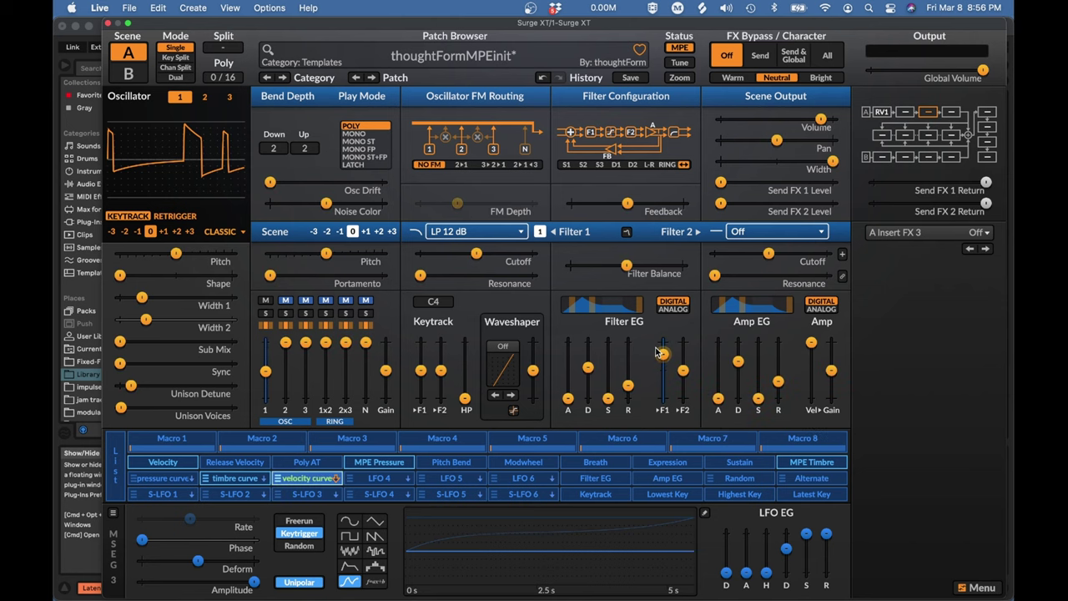
mouse_move(665, 357)
drag(663, 356, 663, 369)
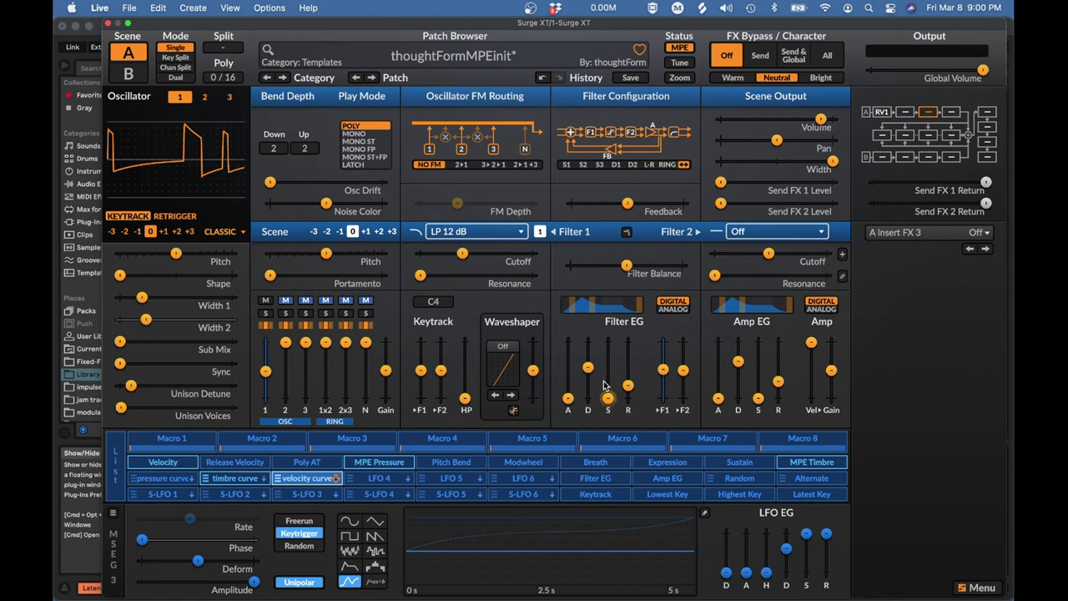
- Turn LFO 4 into a unipolar envelope with a short attack, decay and release and a reduced sustain level
click(375, 485)
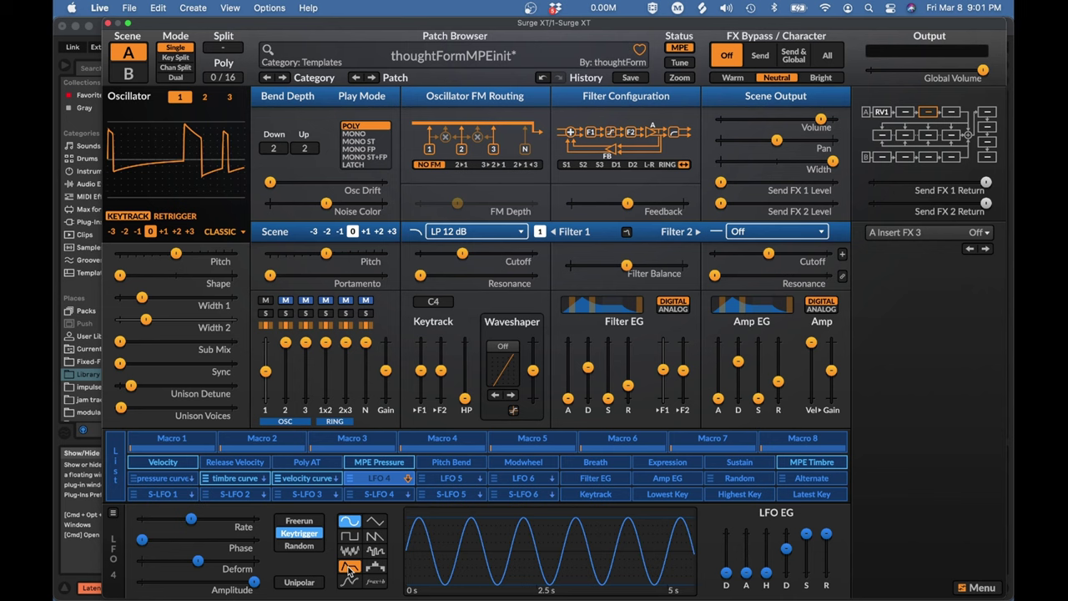
click(348, 569)
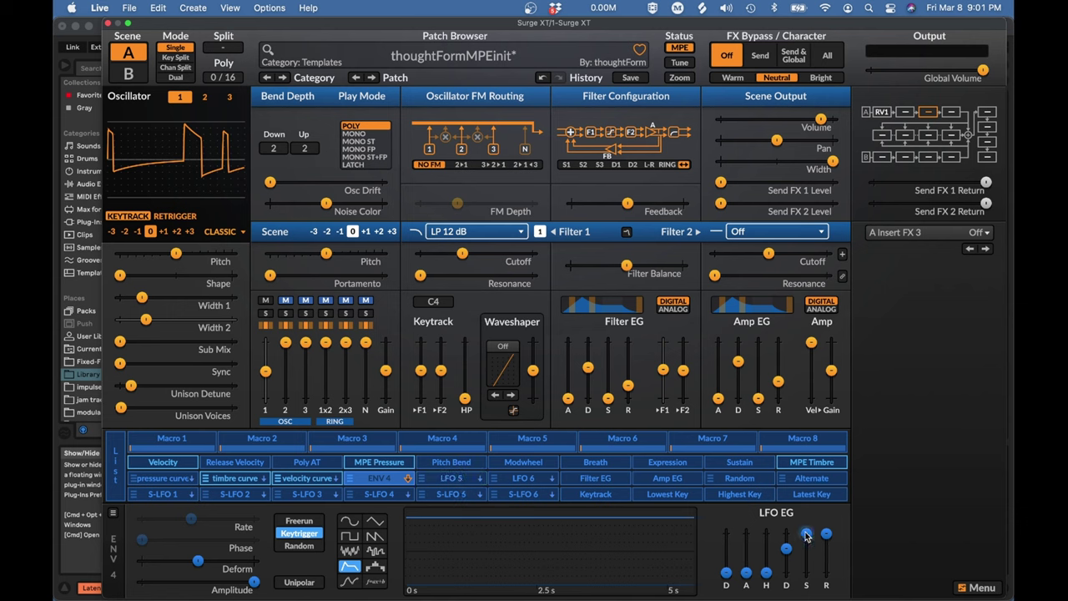
drag(806, 535, 806, 574)
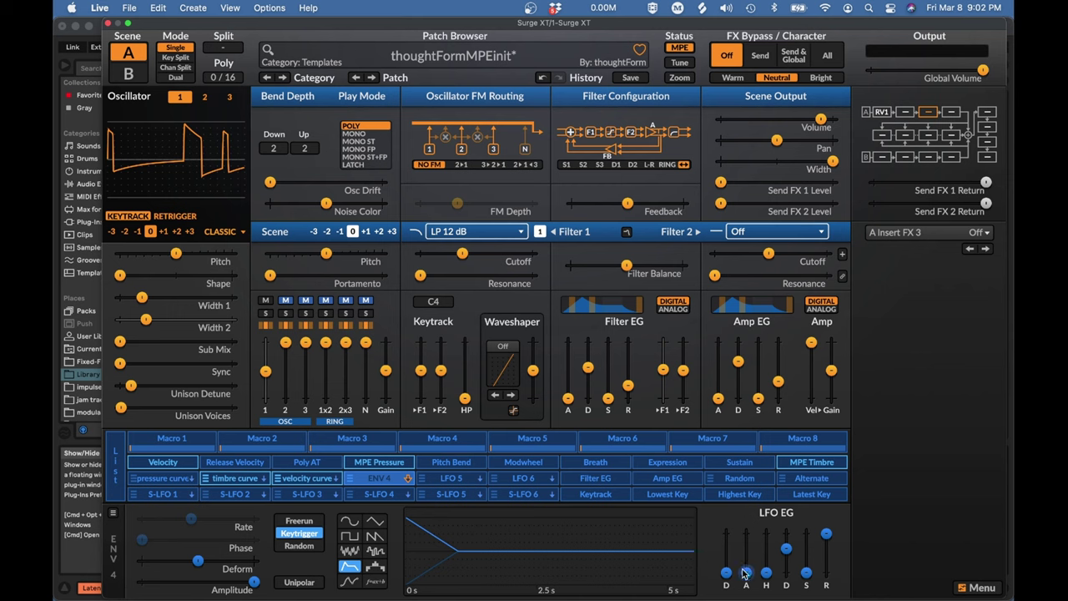
drag(746, 573, 746, 551)
drag(821, 544, 786, 558)
drag(826, 553, 826, 562)
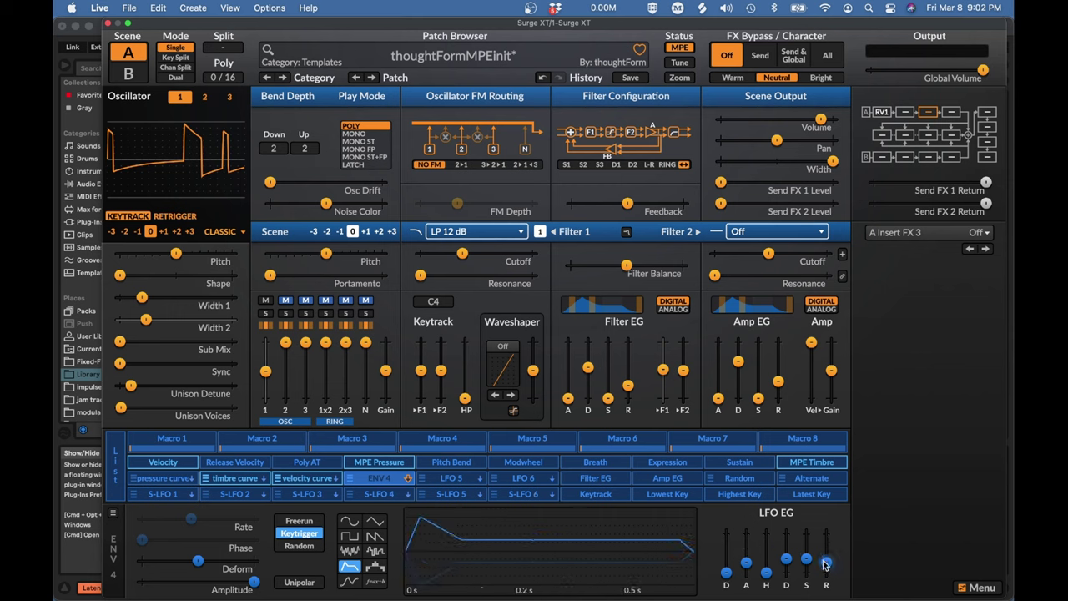
click(288, 583)
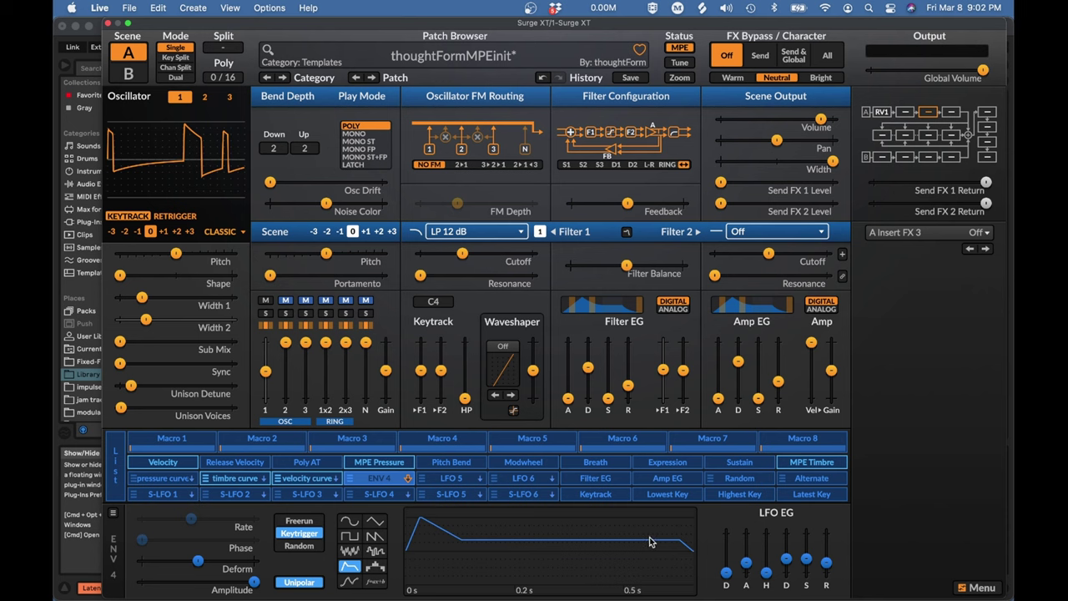
- Add a short delay before the attack of the LFO 4 envelope
mouse_move(826, 562)
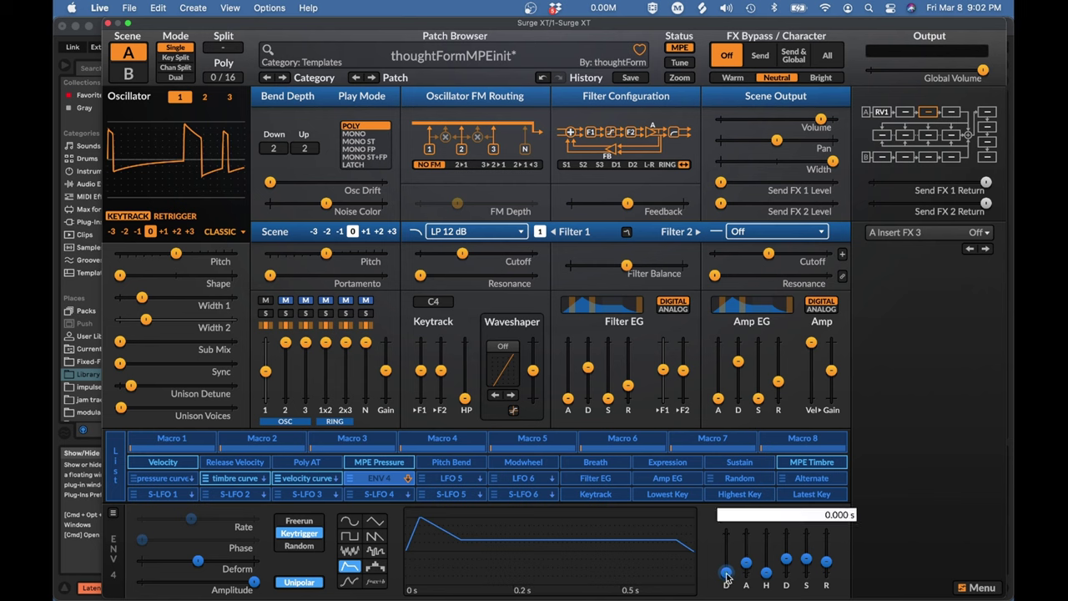
drag(726, 573, 726, 557)
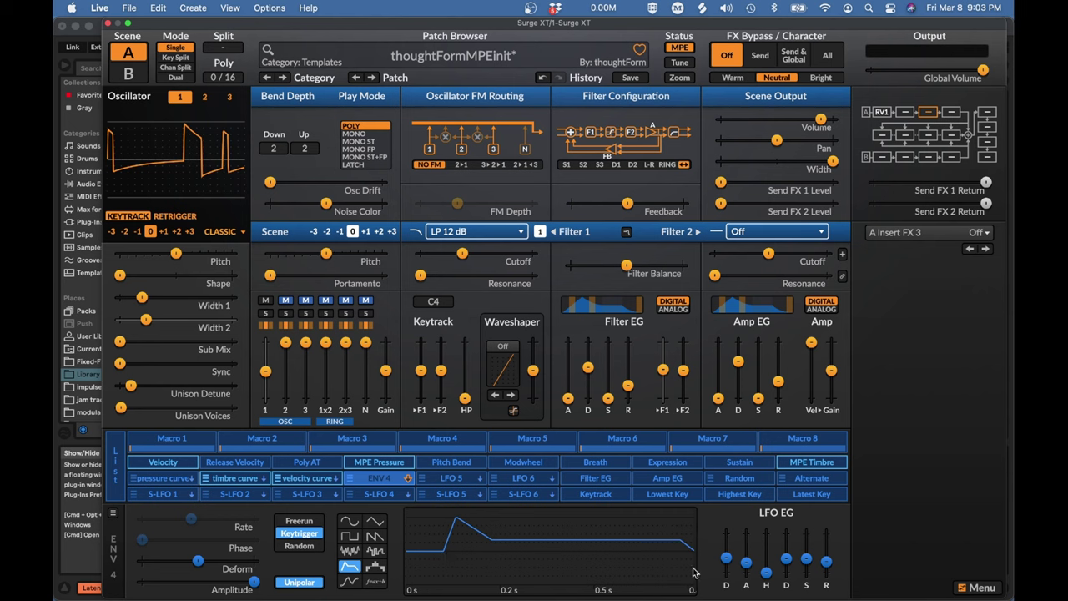
drag(726, 558, 724, 564)
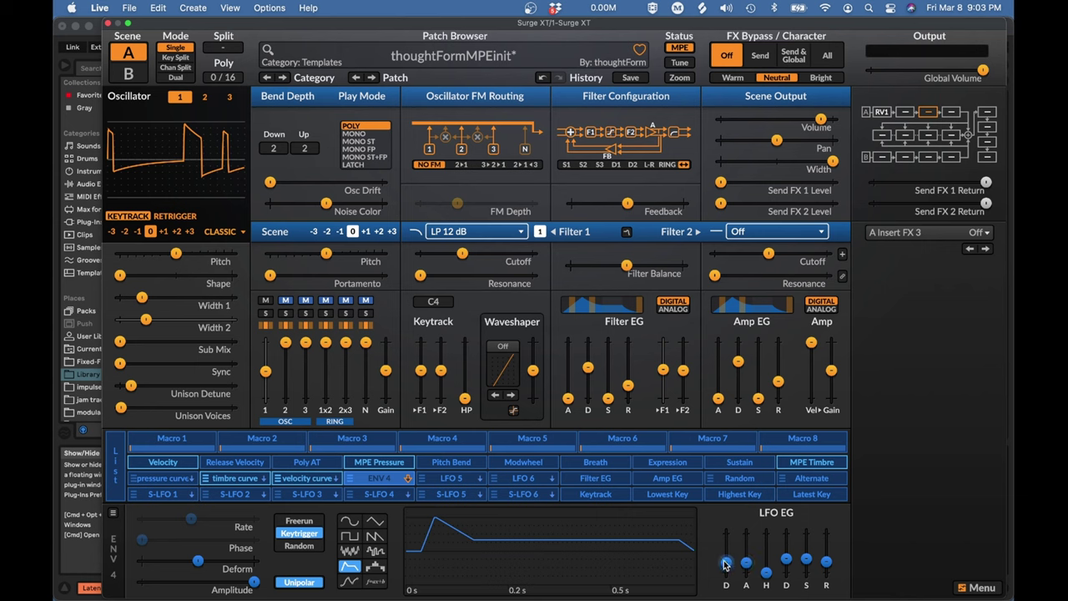
drag(726, 562, 726, 565)
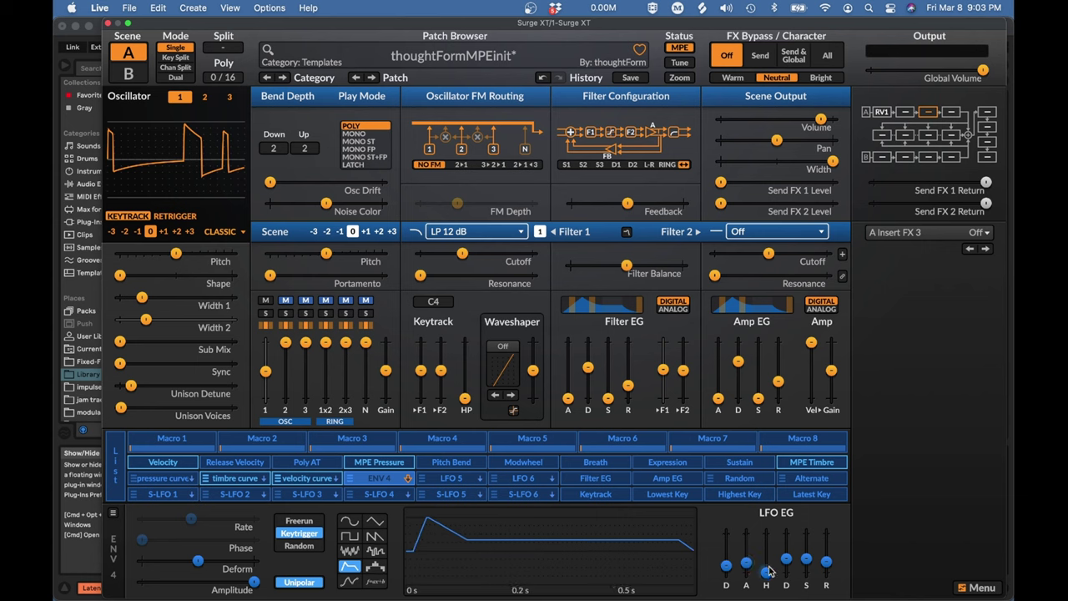
- Add a short hold to the LFO 4 envelope, and switch LFO 4 to the MSEG shape
mouse_move(766, 574)
mouse_down()
mouse_move(766, 546)
mouse_move(766, 562)
mouse_up()
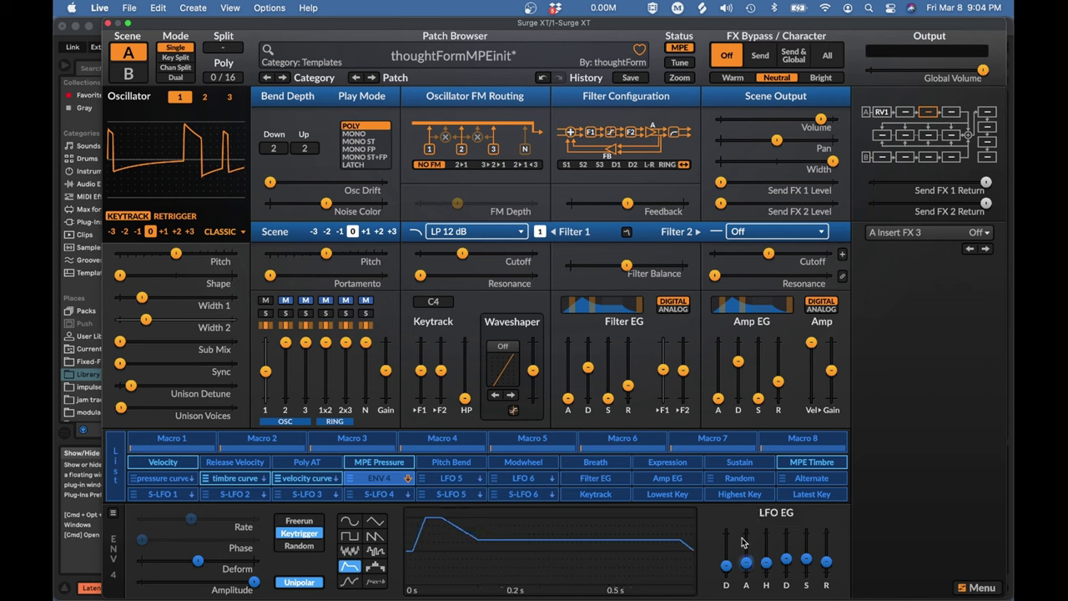
click(349, 582)
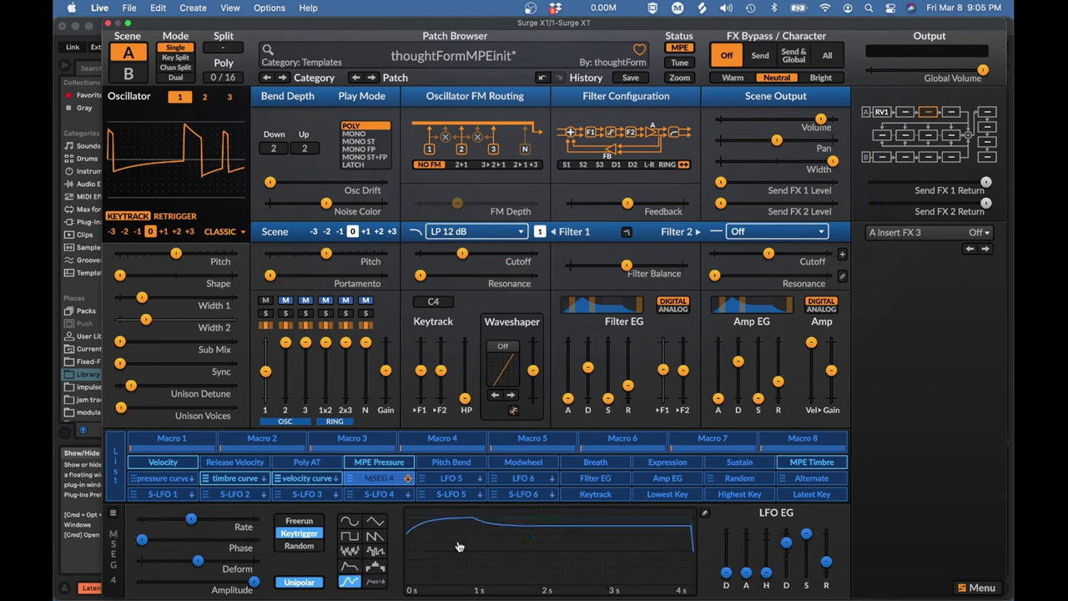
- Turn LFO 5 into an MSEG and open its curve in the MSEG editor
click(447, 482)
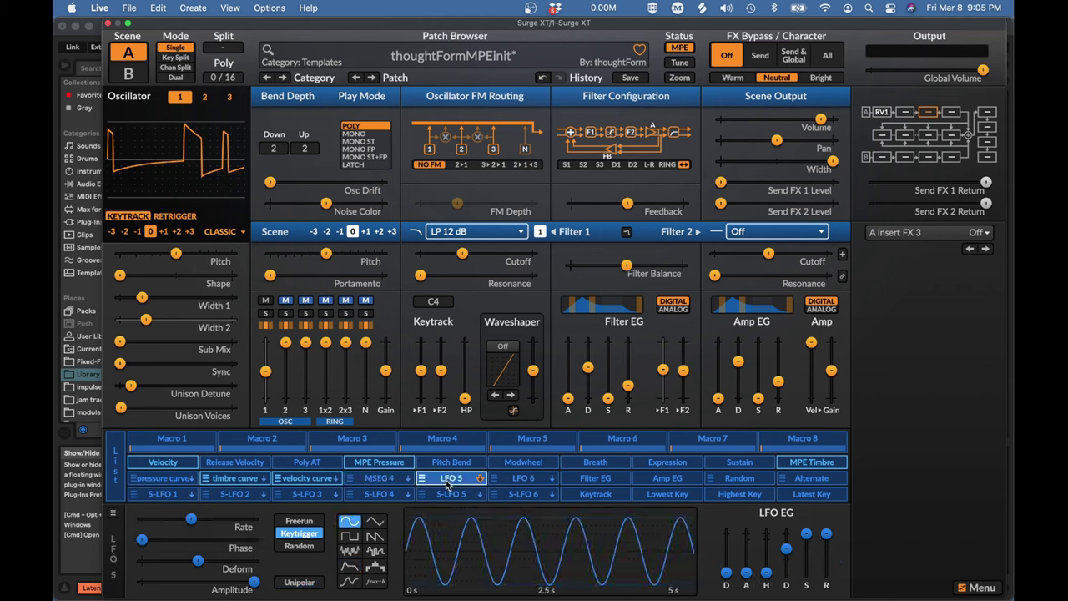
click(350, 582)
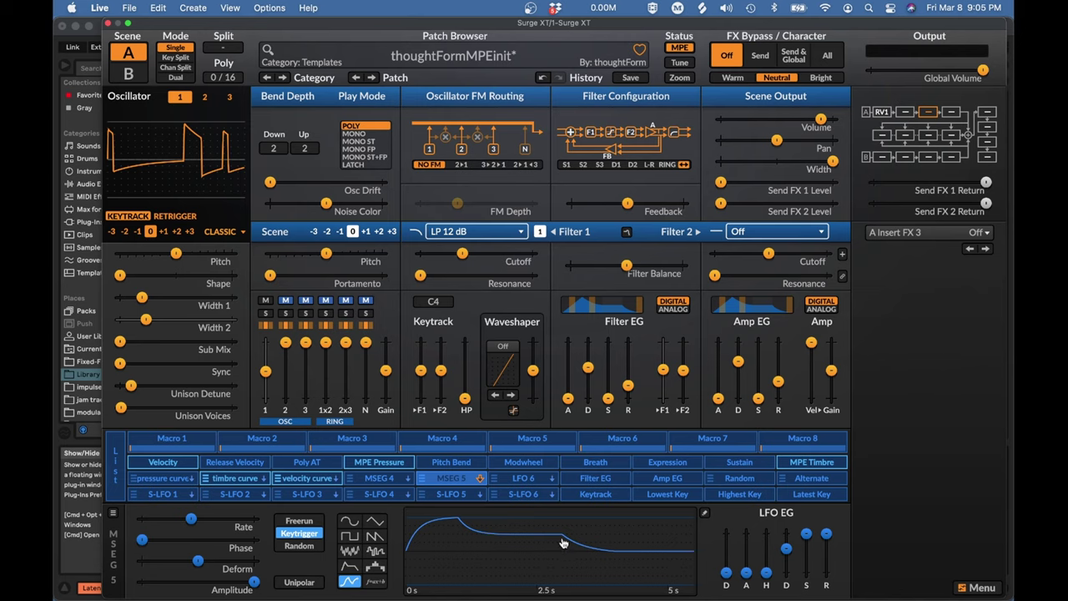
click(673, 535)
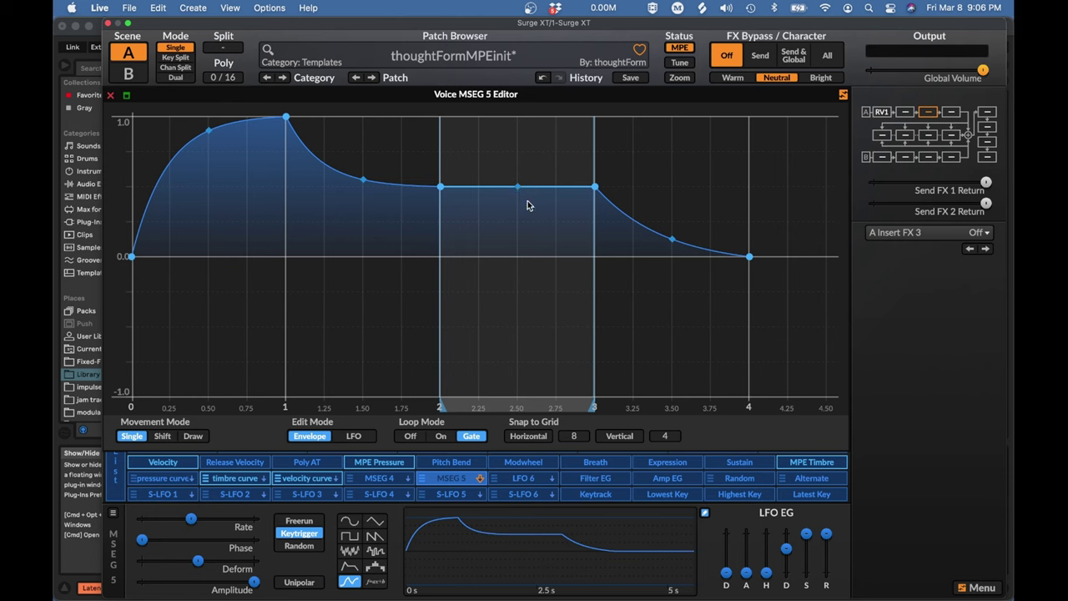
- Compare the Off, On and Gate loop modes of MSEG 5, finishing on Gate
click(410, 436)
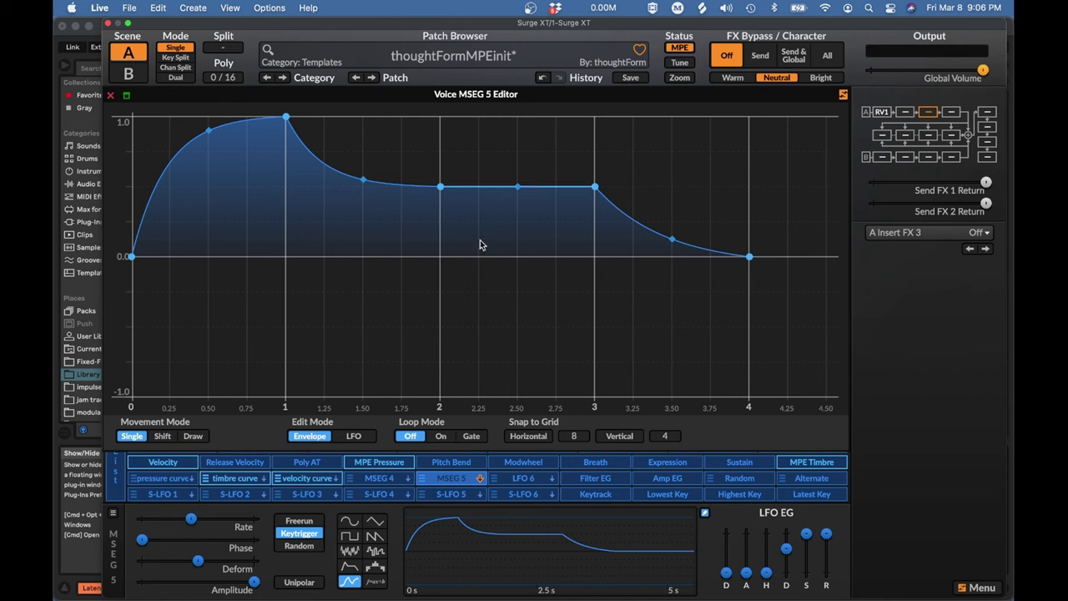
click(441, 436)
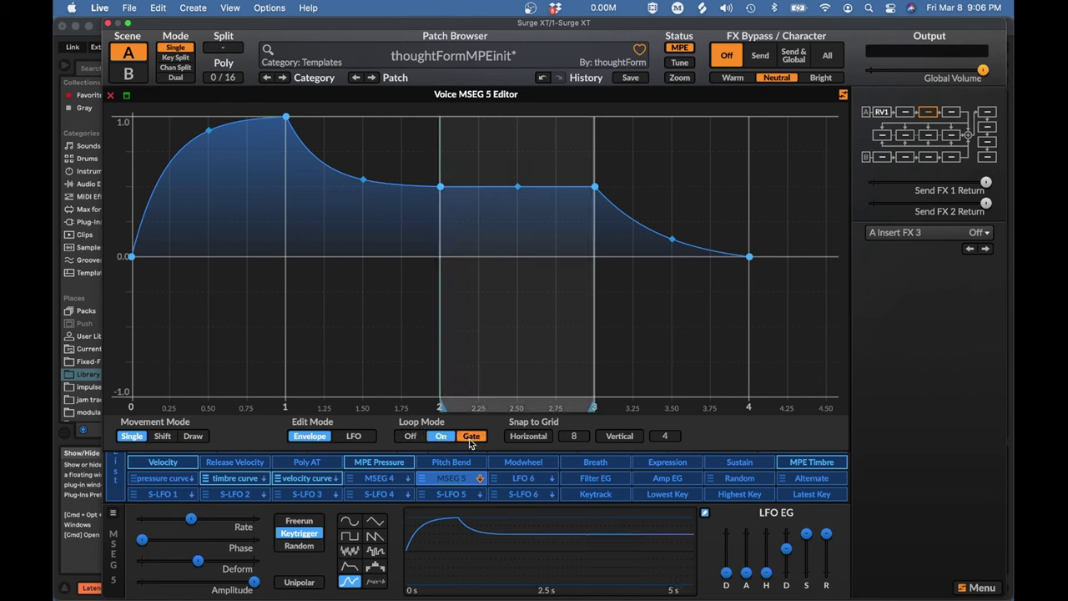
click(470, 436)
click(443, 440)
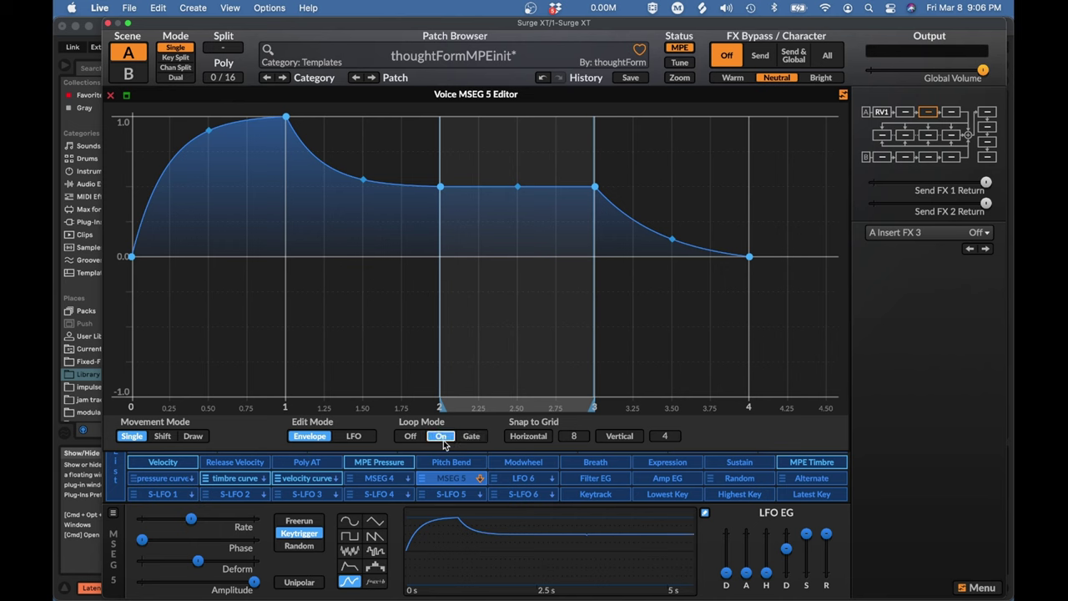
click(472, 437)
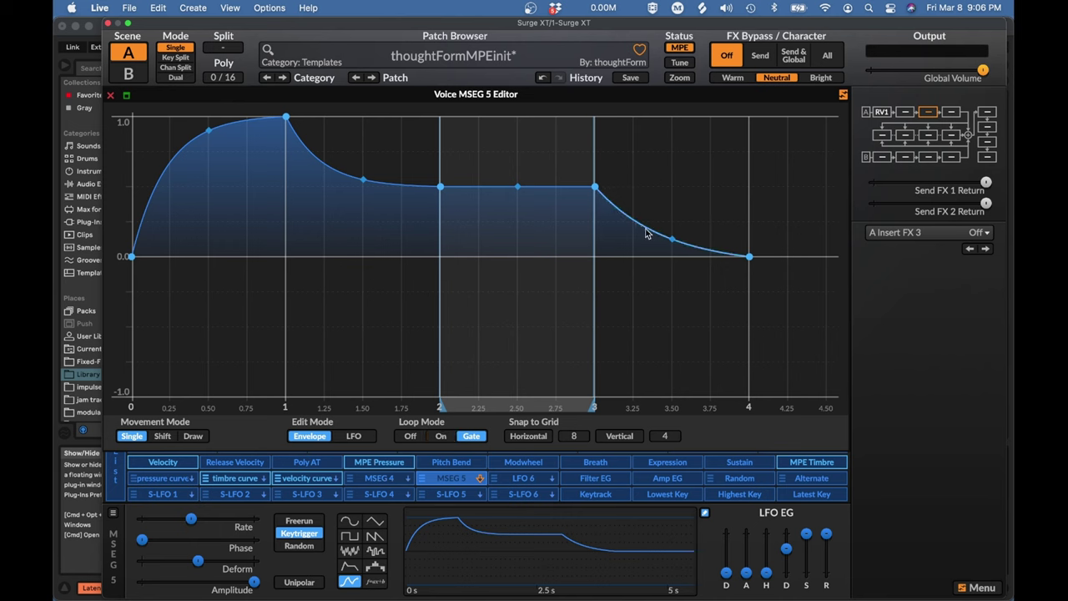
click(435, 439)
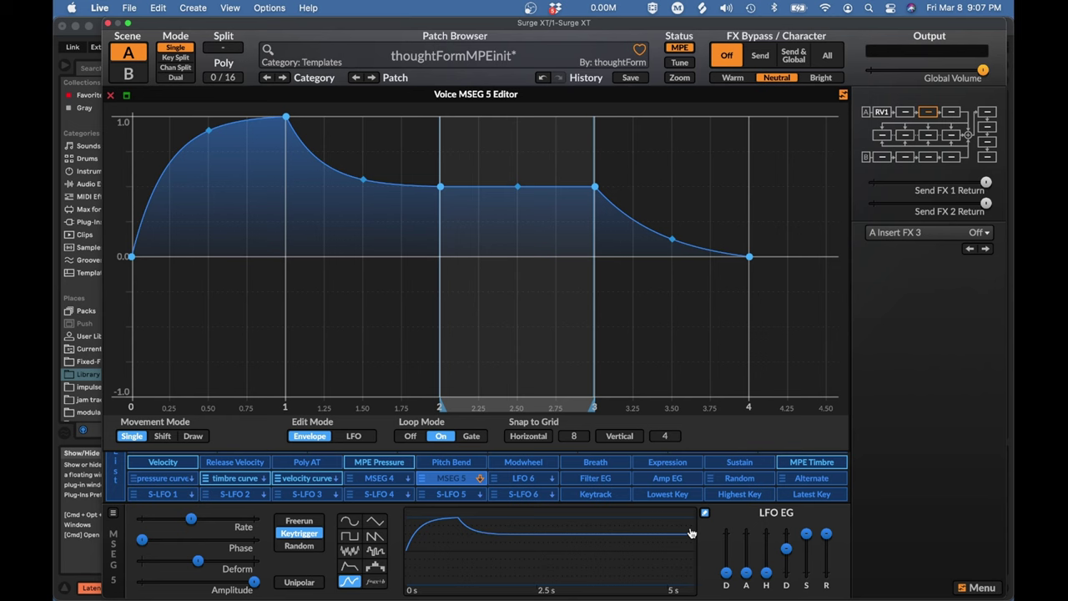
click(470, 438)
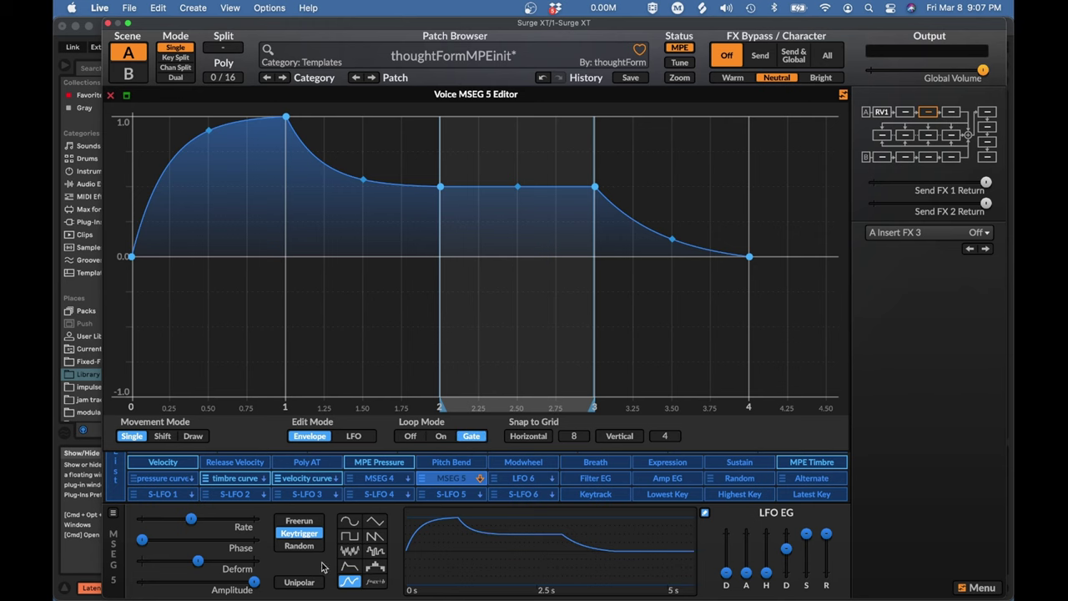
- Make MSEG 5 unipolar, with its start and end nodes at zero and both sustain nodes lowered to about 0.43
click(295, 584)
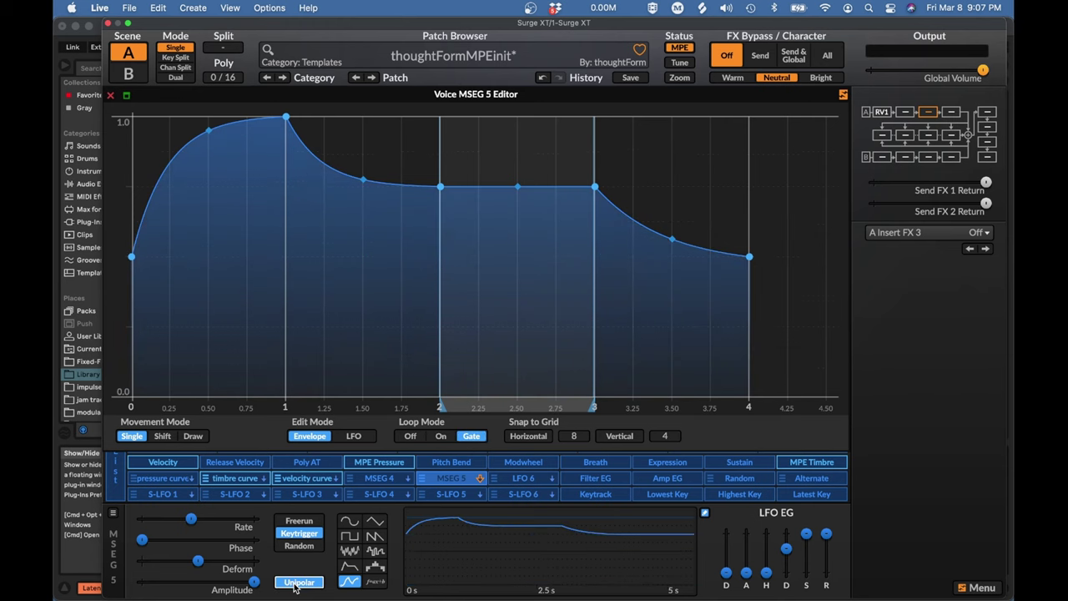
scroll(489, 227, down, 2)
drag(382, 192, 378, 277)
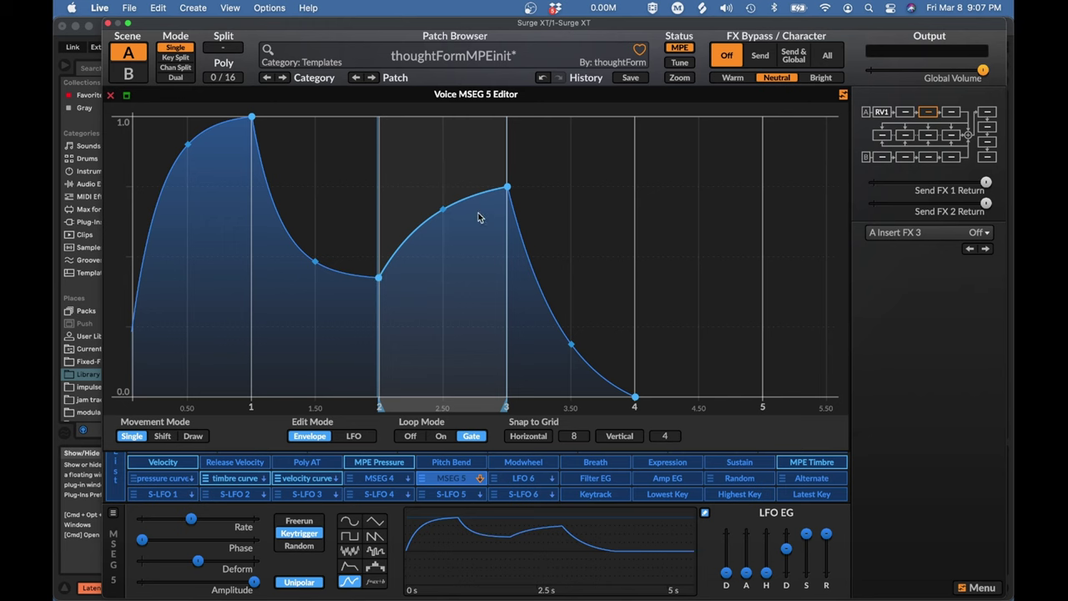
drag(501, 194, 506, 276)
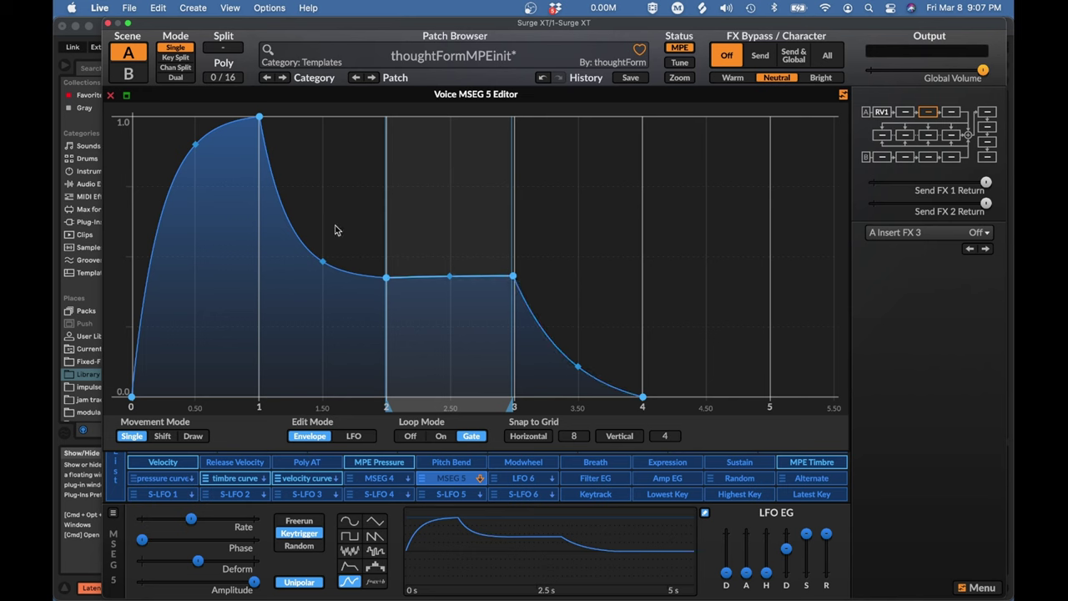
- Straighten the attack, decay and release segments of MSEG 5 to nearly linear slopes, and close the editor
drag(193, 147, 195, 214)
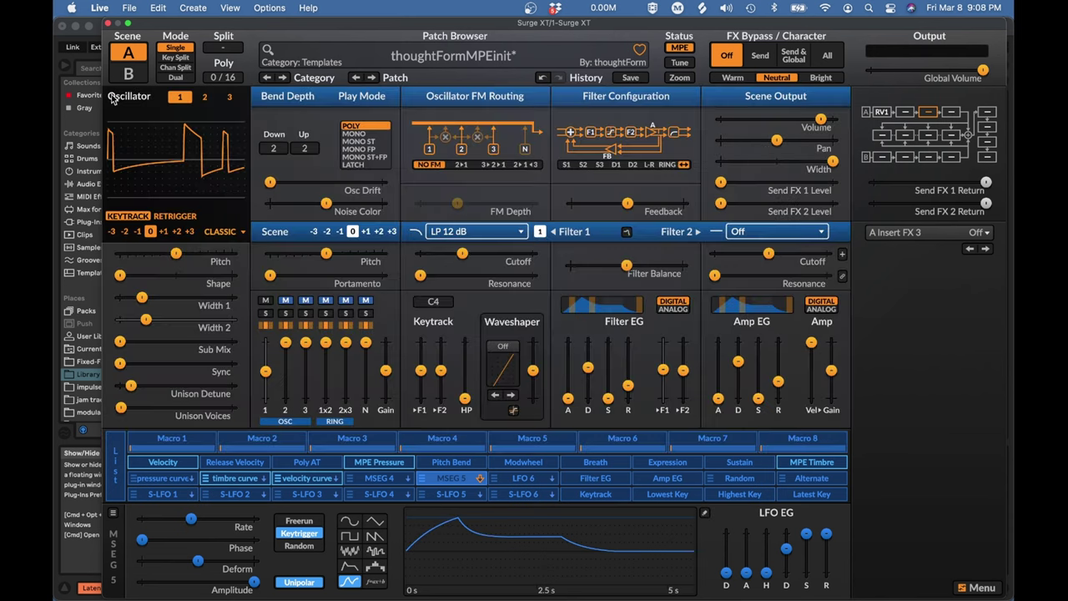
click(109, 95)
click(705, 512)
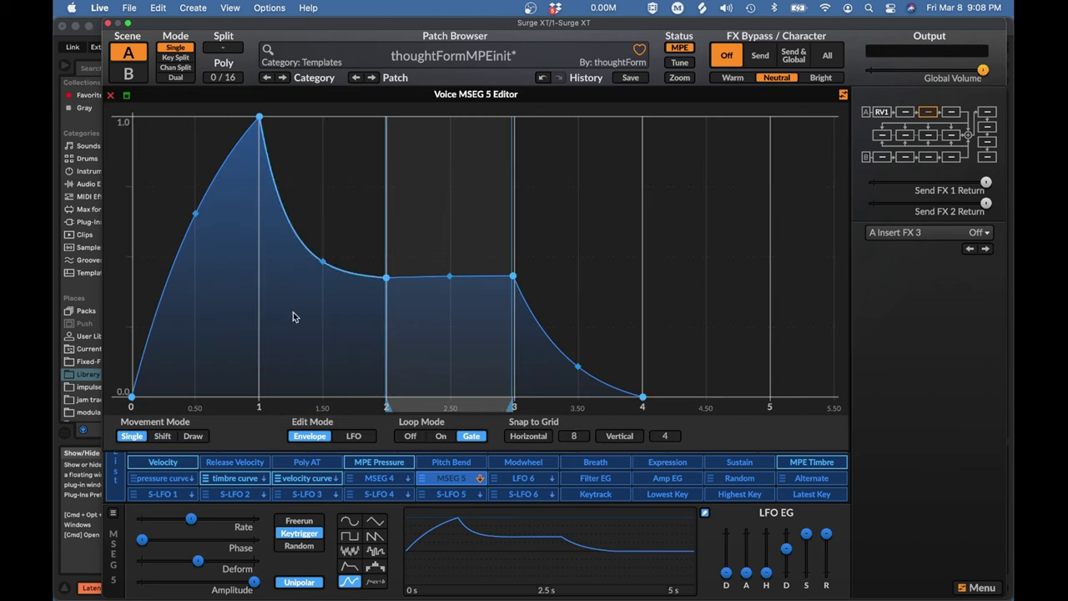
drag(196, 216, 196, 260)
drag(318, 257, 323, 203)
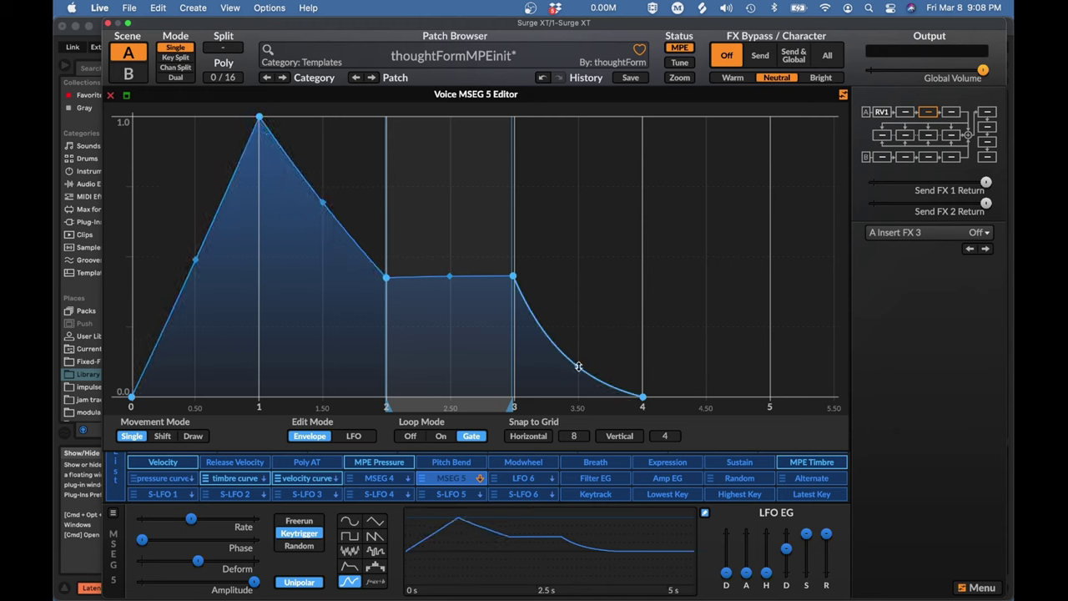
drag(578, 367, 577, 338)
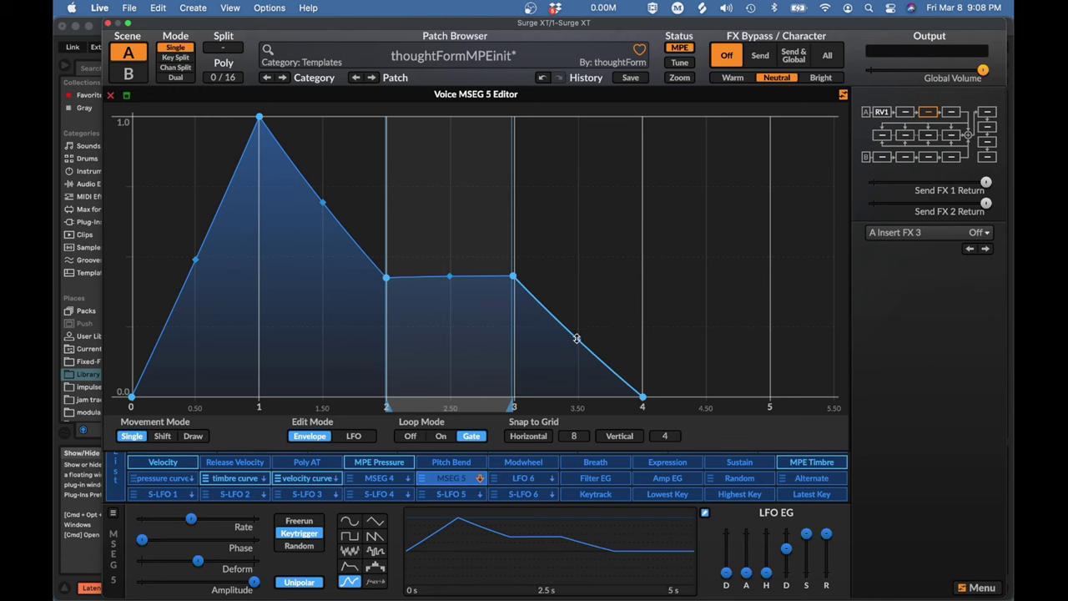
key(alt+e)
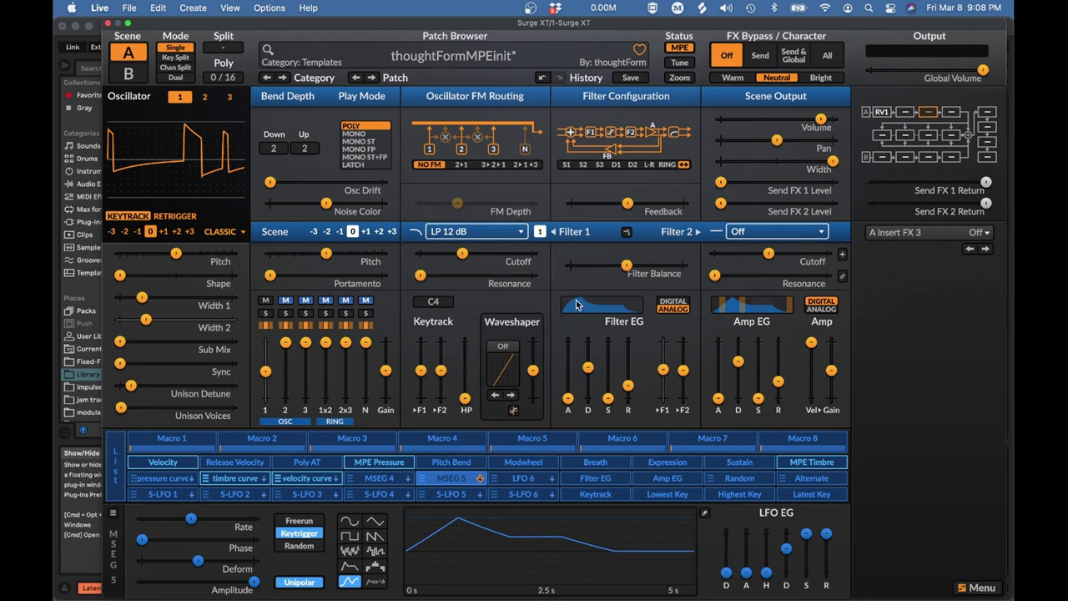
- Set the Filter EG to digital mode and its decay shape to Linear
click(674, 302)
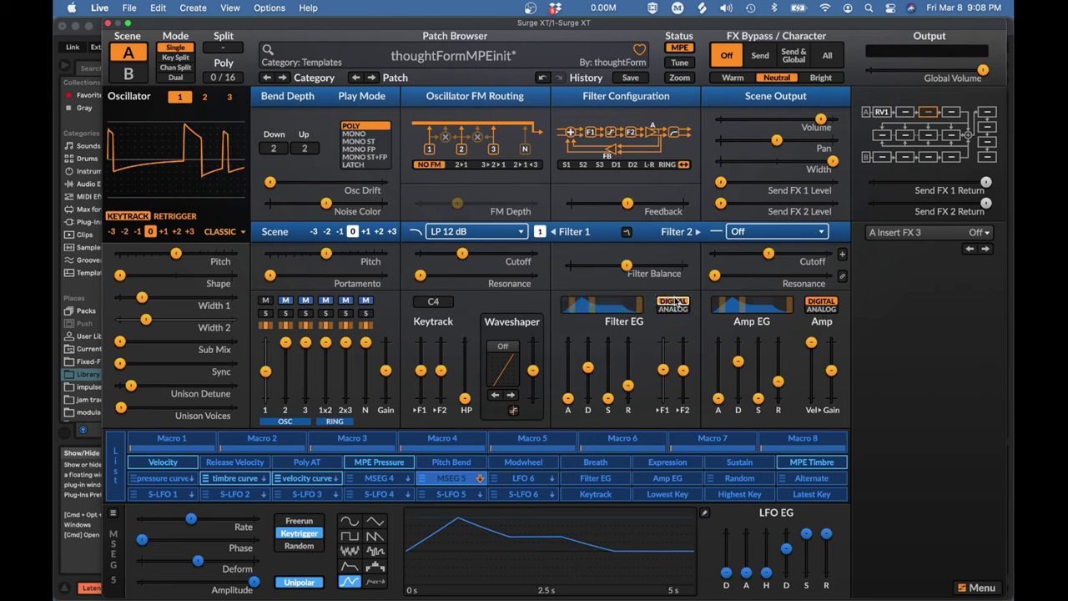
right_click(674, 305)
click(643, 307)
right_click(593, 308)
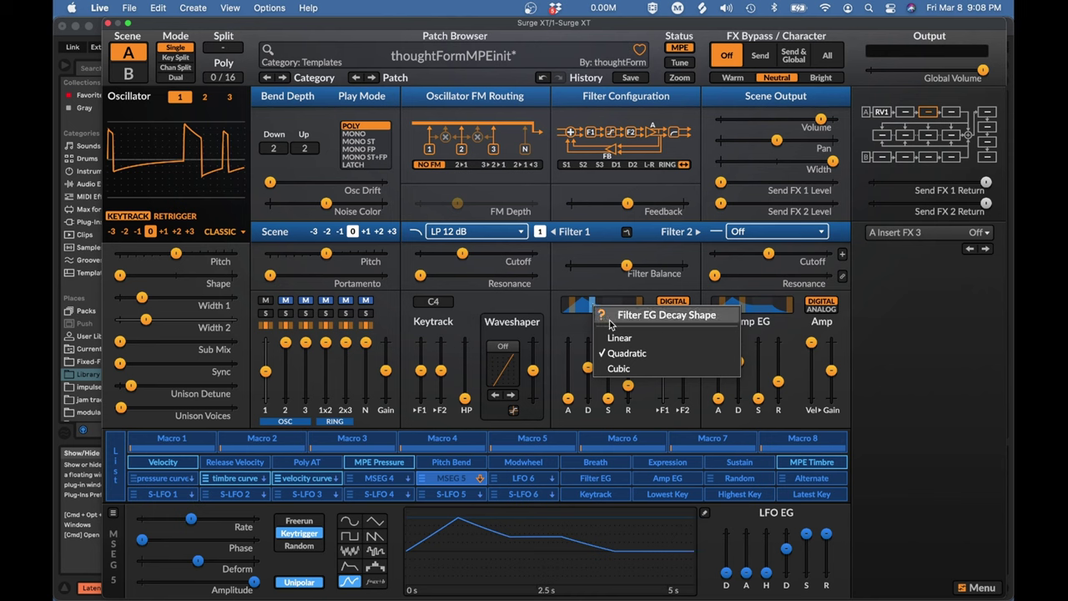
click(619, 337)
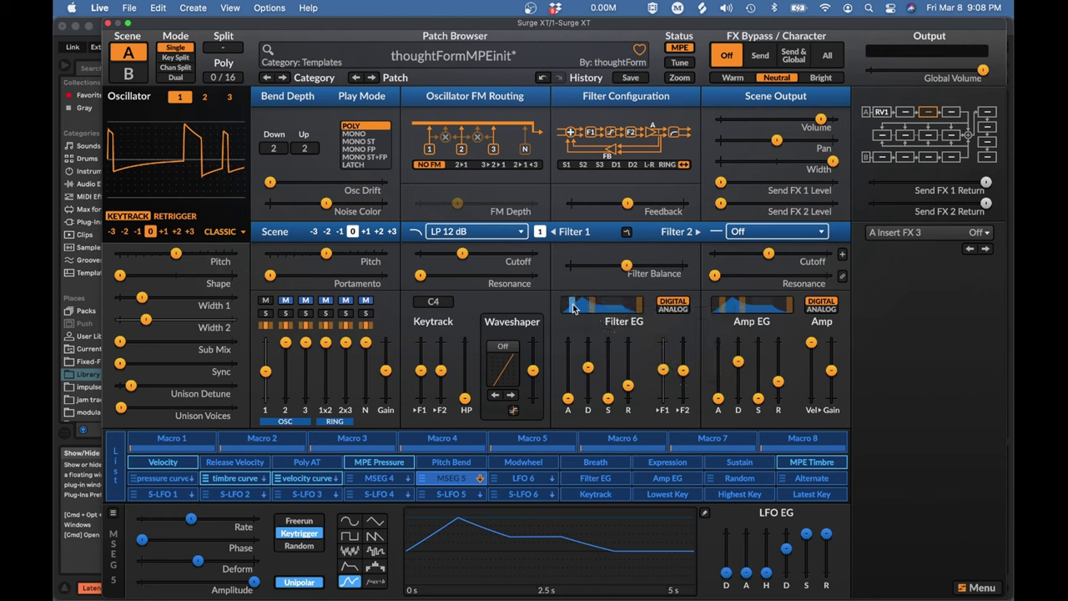
- Try the Concave attack shape on the Filter EG and settle on Convex
right_click(573, 308)
click(600, 371)
right_click(579, 309)
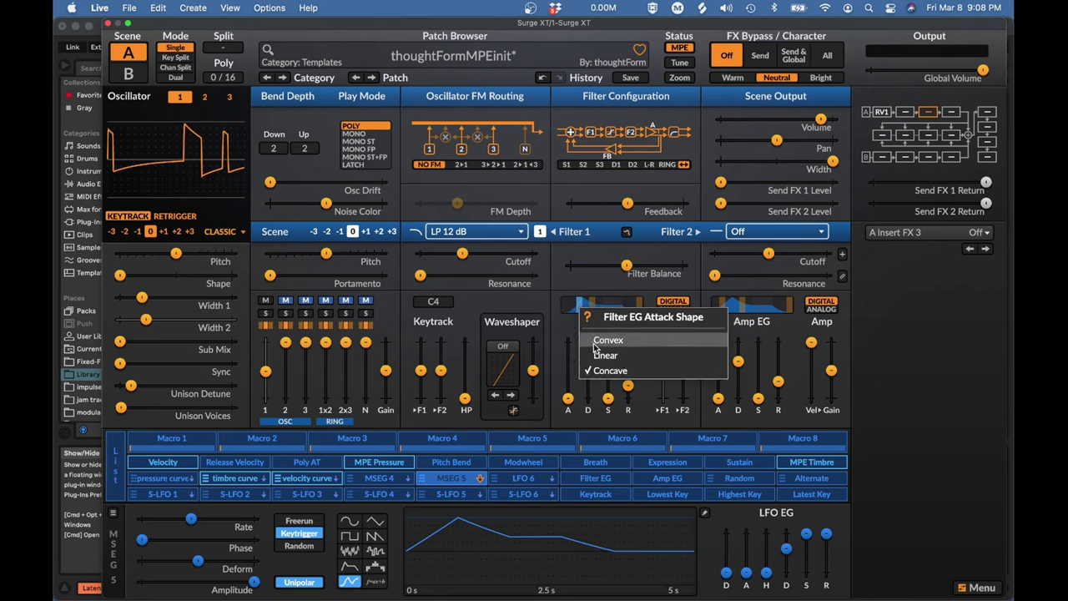
click(595, 344)
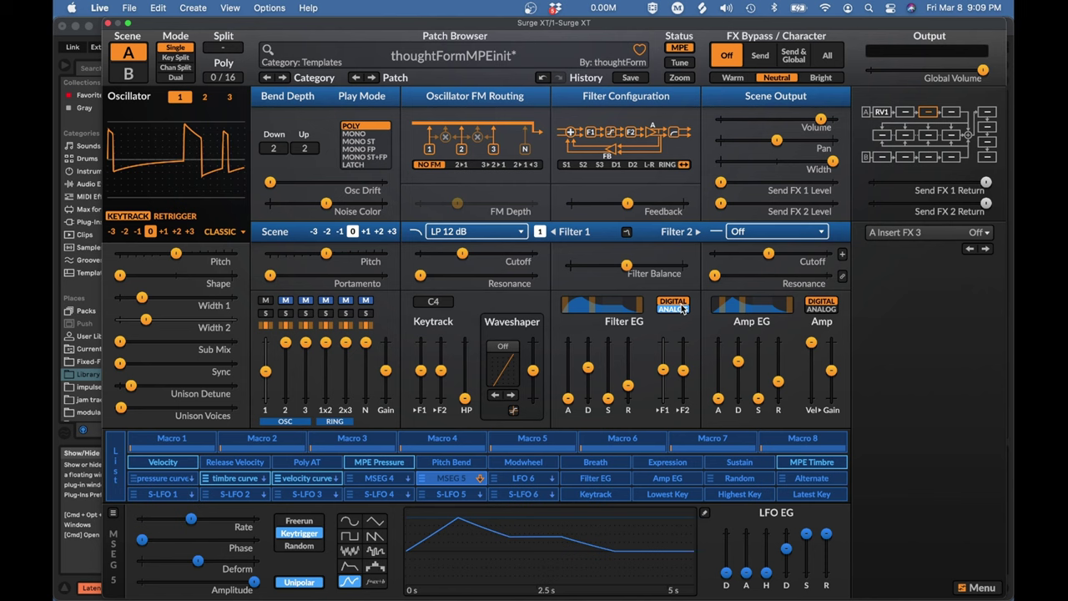
- Set the Filter EG release shape to Linear
right_click(640, 311)
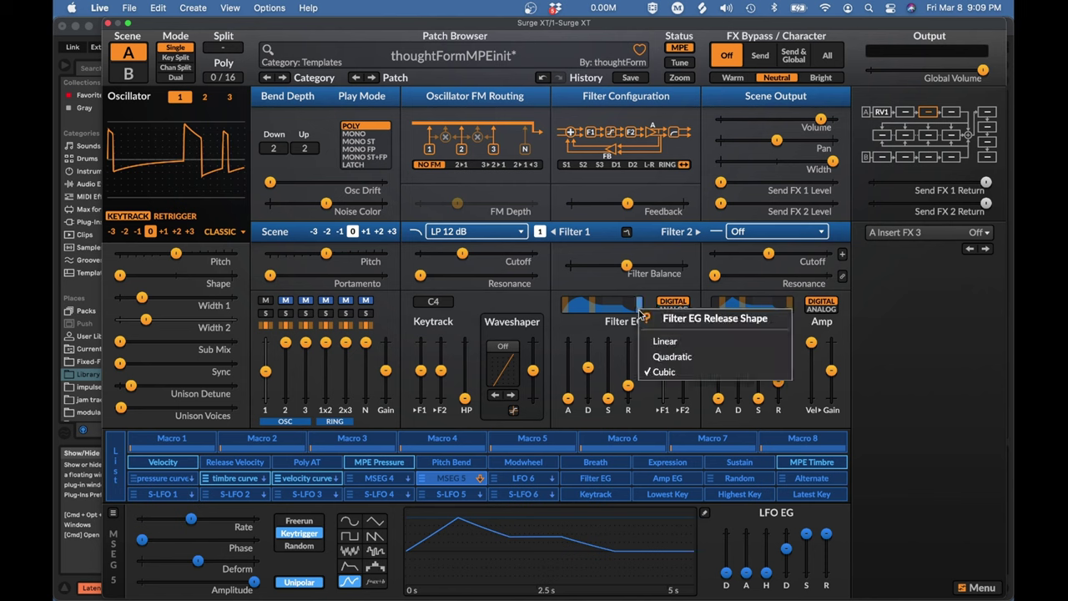
click(665, 340)
right_click(628, 309)
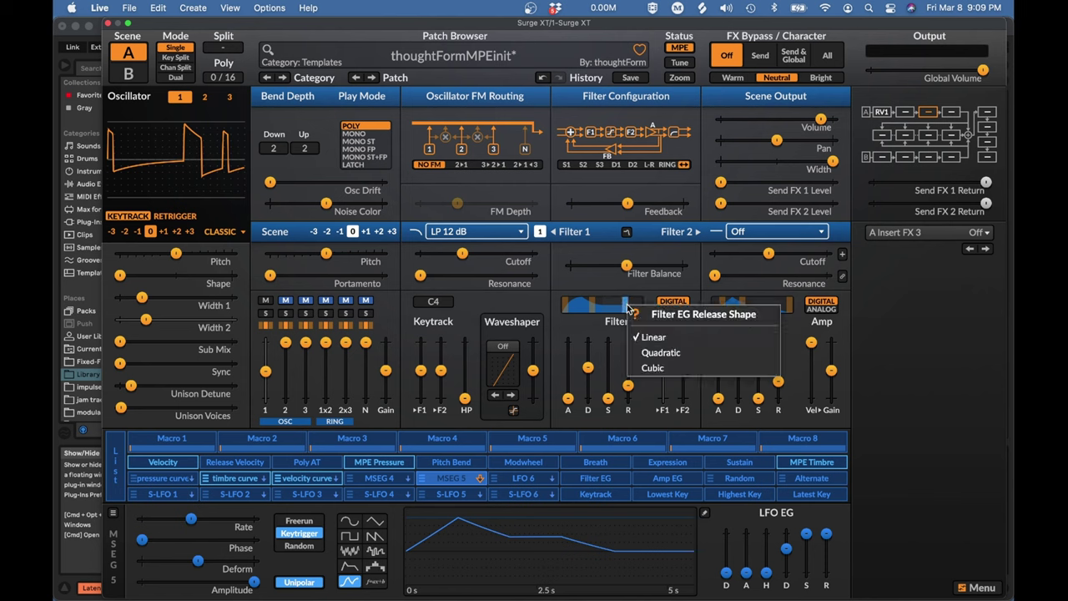
click(655, 337)
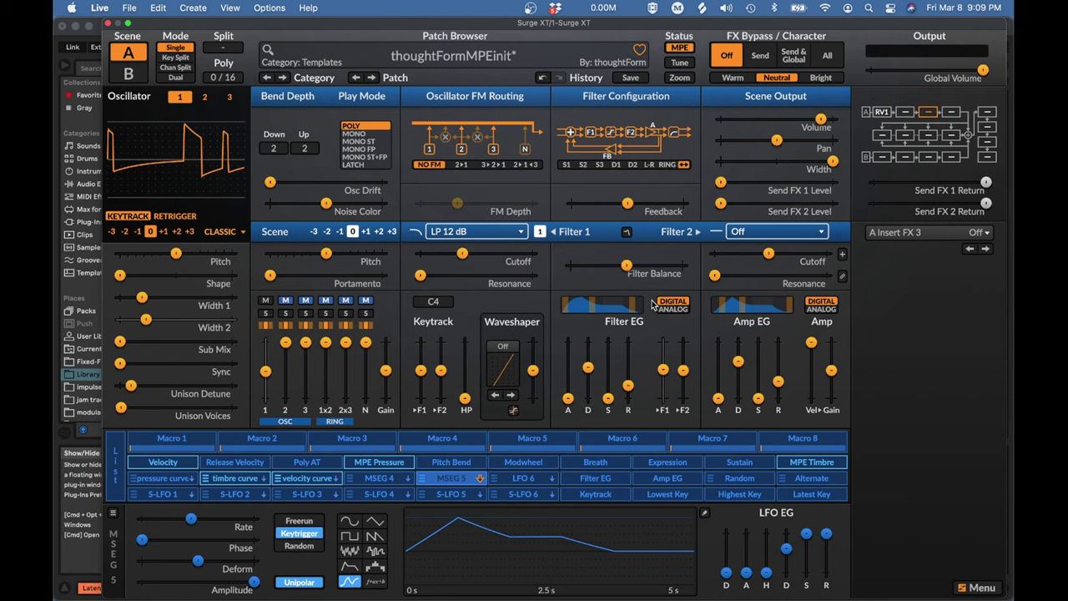
- Switch both the Filter EG and the Amp EG to analog mode
click(672, 308)
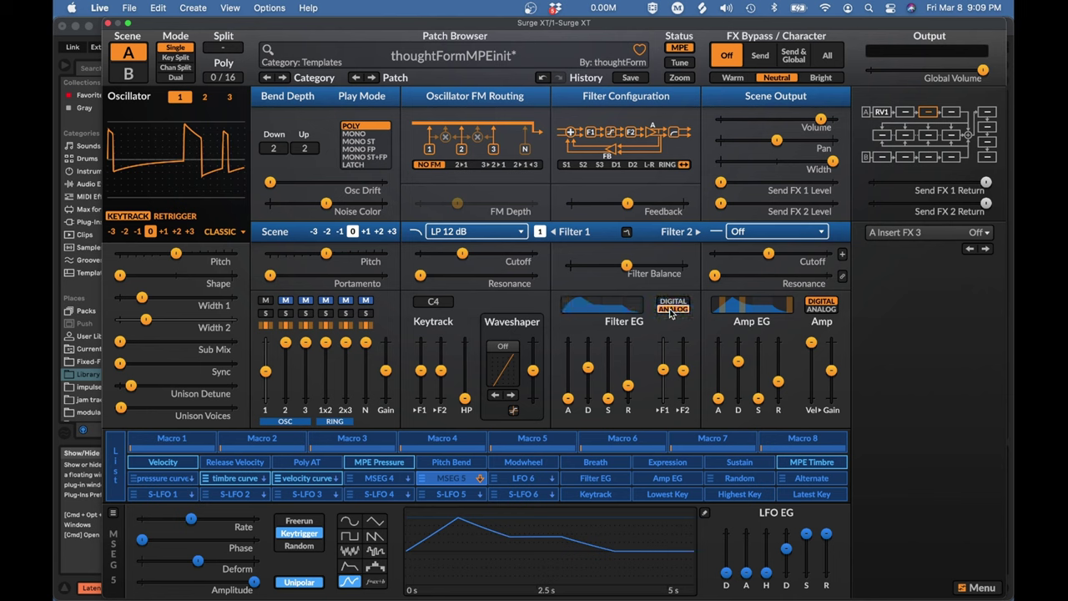
click(817, 310)
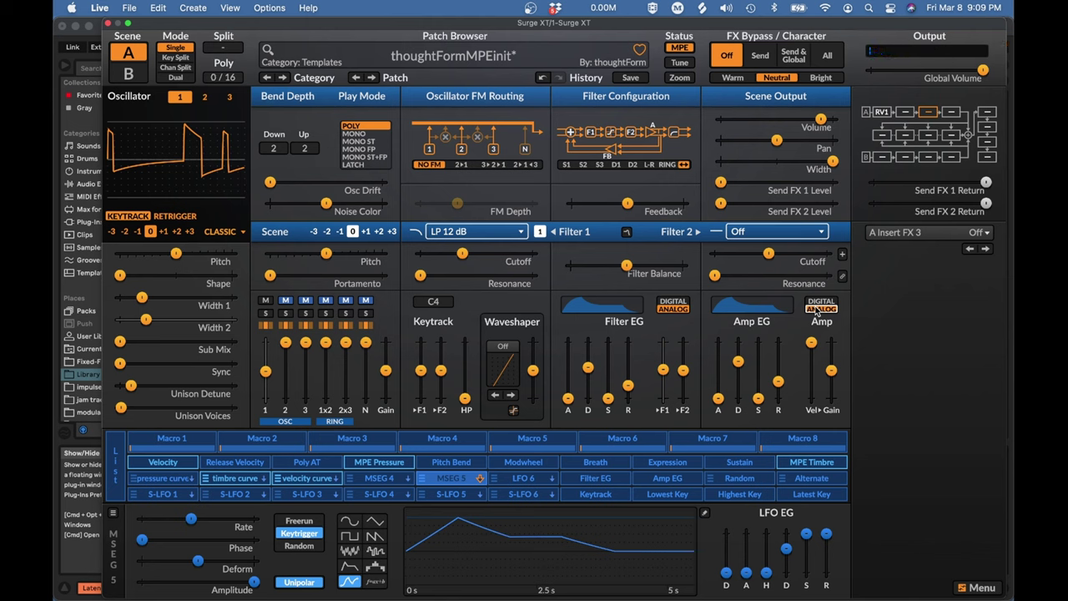
- Reopen the MSEG 5 editor and bend the attack outward and the decay and release inward into exponential-style curves
click(458, 480)
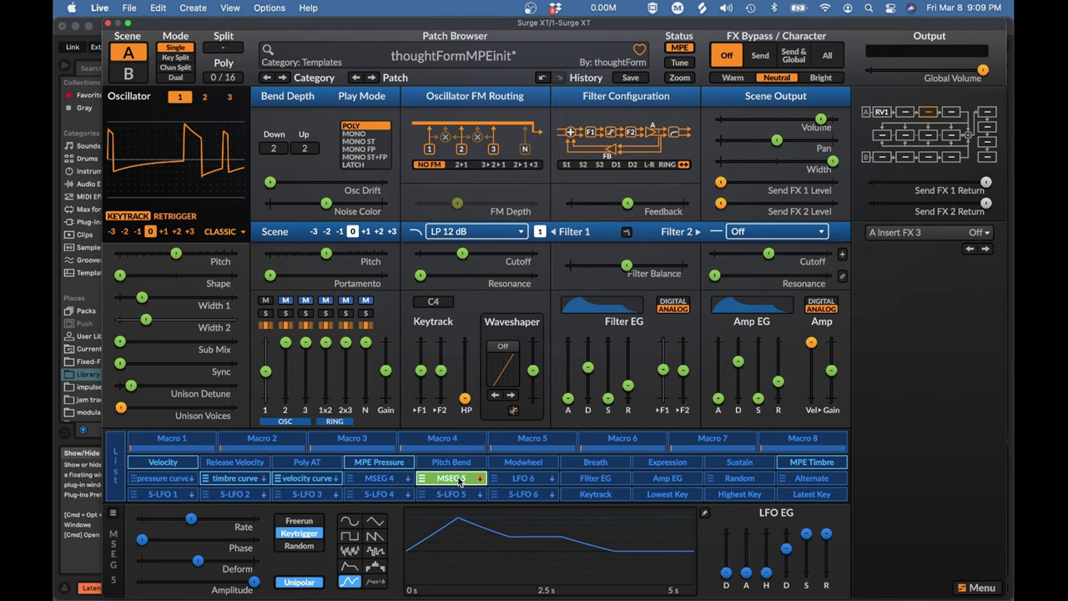
double_click(458, 481)
drag(195, 241, 196, 177)
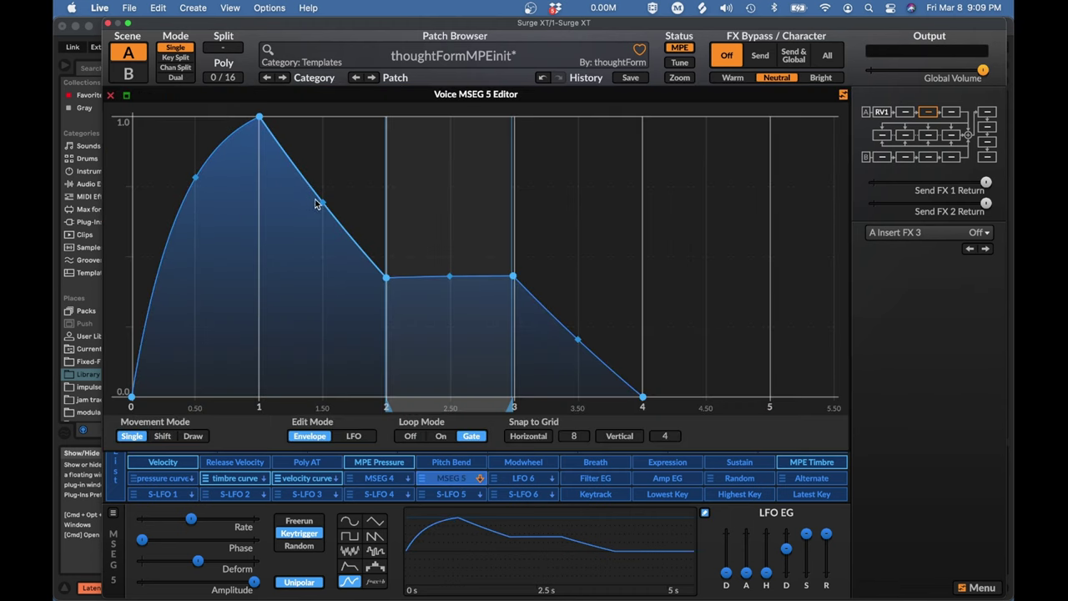
drag(322, 201, 323, 263)
drag(577, 340, 578, 378)
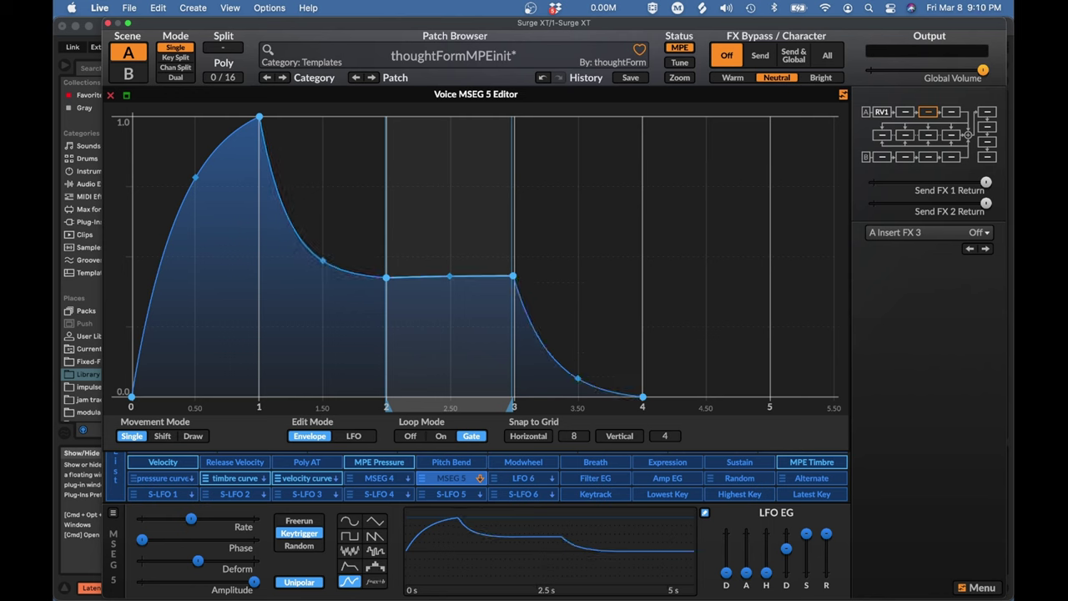
- Lower both sustain nodes of MSEG 5 to zero and extend the end node to about 4.75
drag(386, 277, 386, 397)
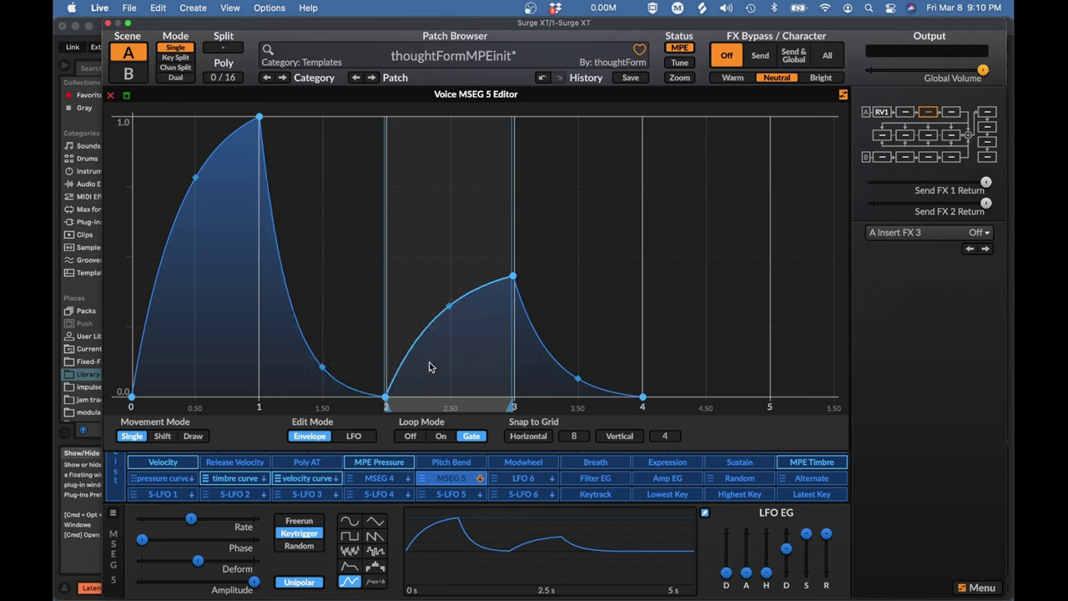
drag(512, 276, 515, 396)
drag(642, 396, 737, 394)
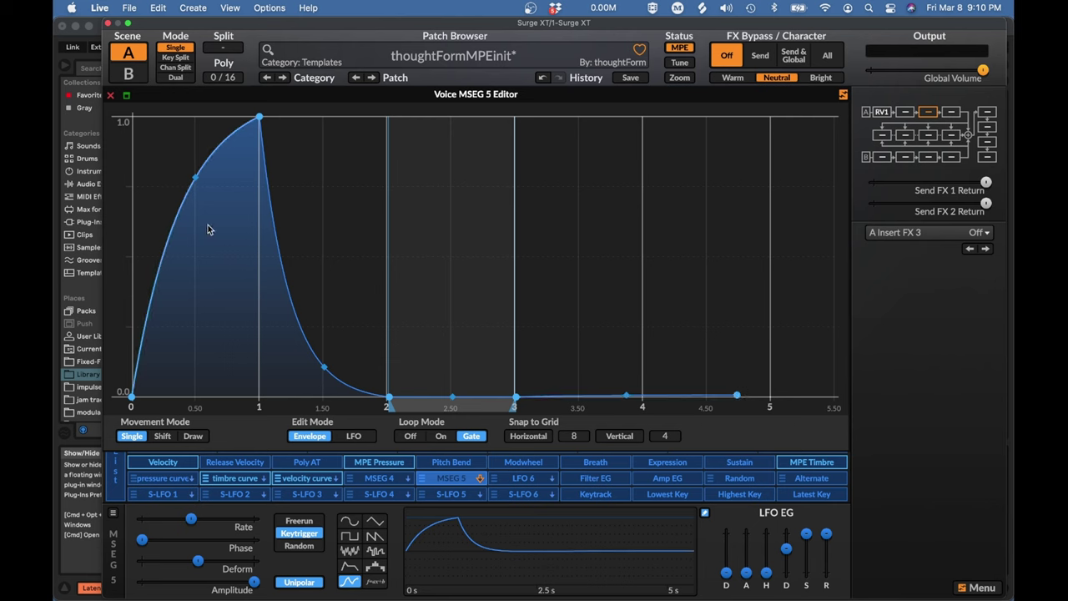
- Try adding two extra nodes to the MSEG 5 attack, shaping them into a first peak and dip, and remove both
double_click(179, 206)
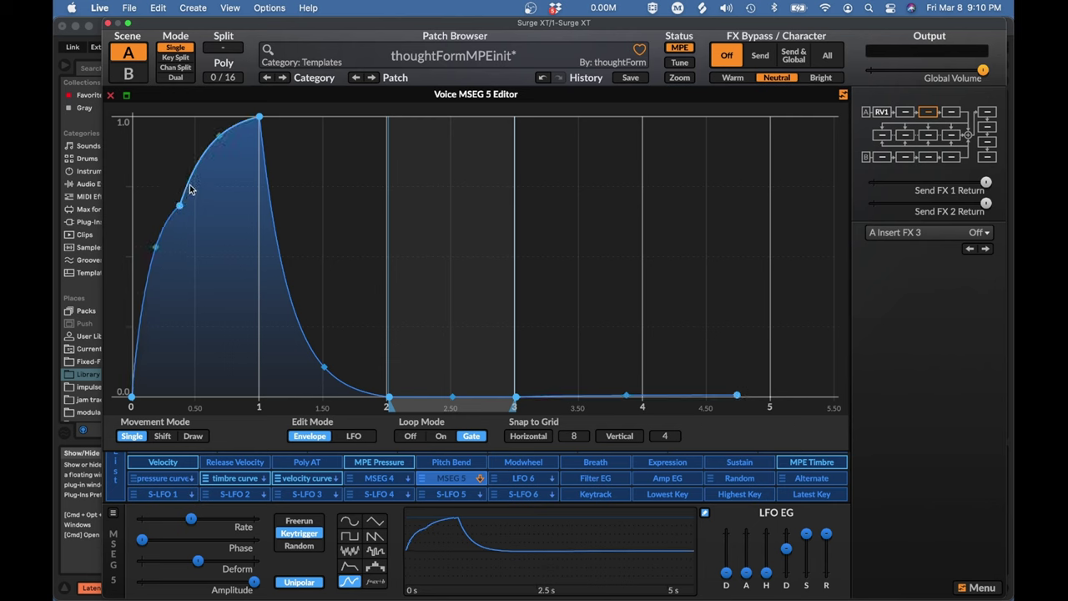
drag(180, 205, 184, 297)
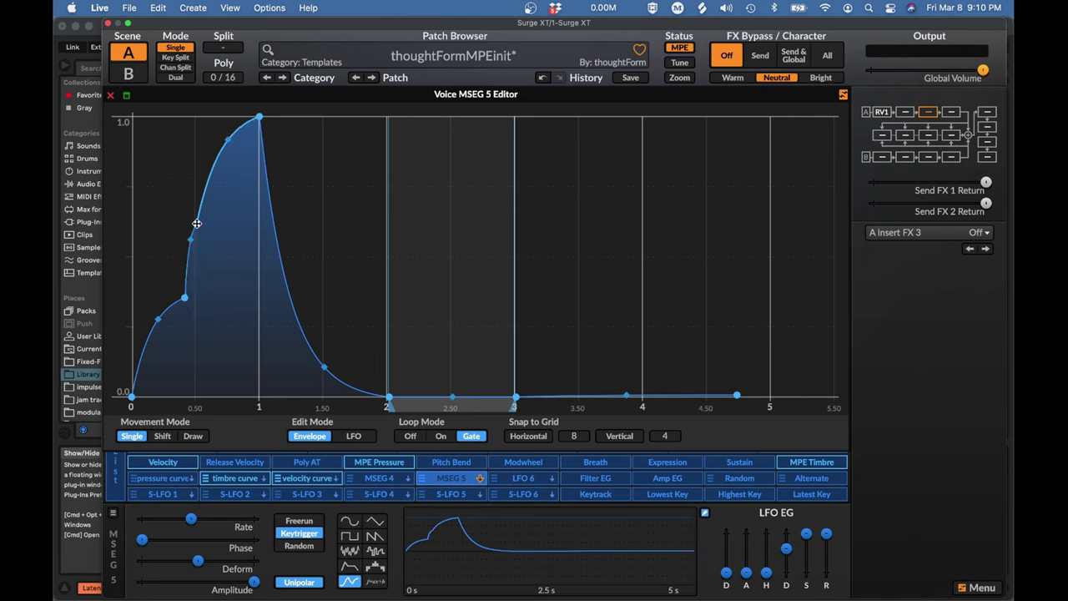
double_click(198, 227)
drag(197, 227, 226, 235)
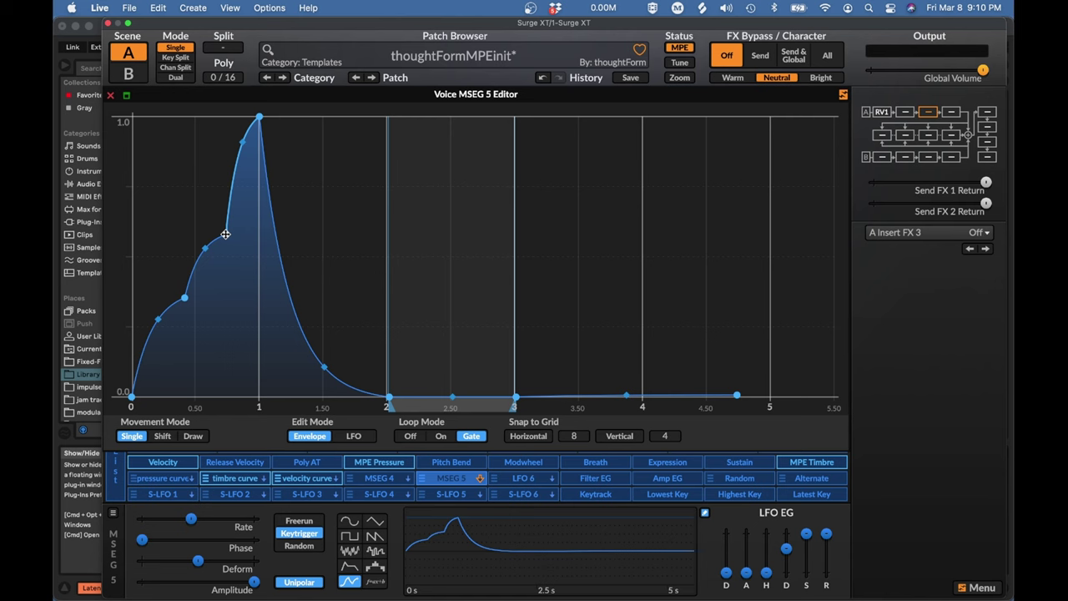
drag(225, 235, 181, 188)
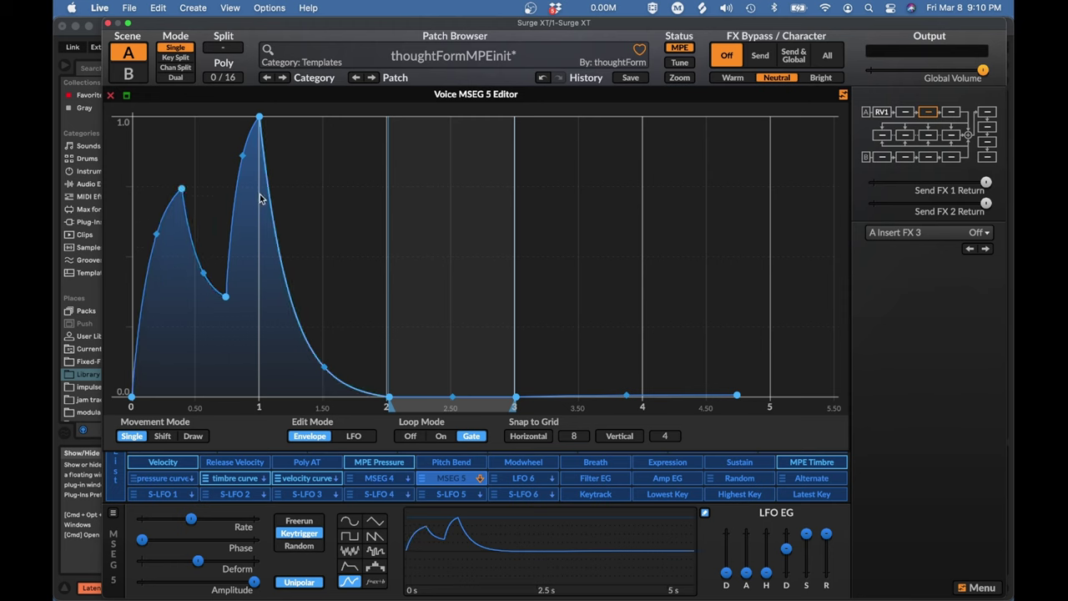
drag(221, 296, 225, 253)
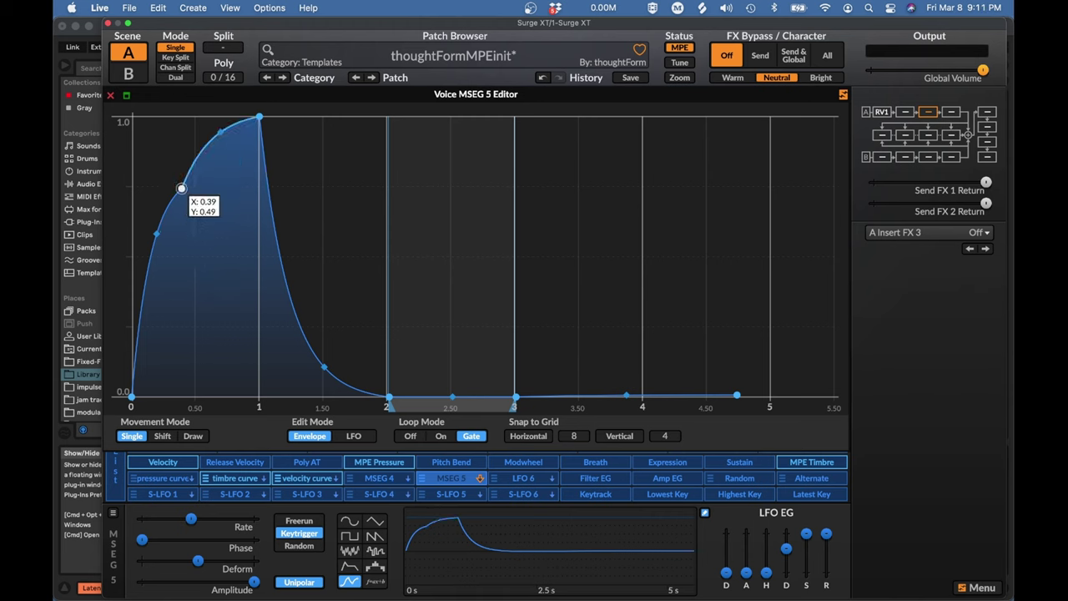
double_click(181, 188)
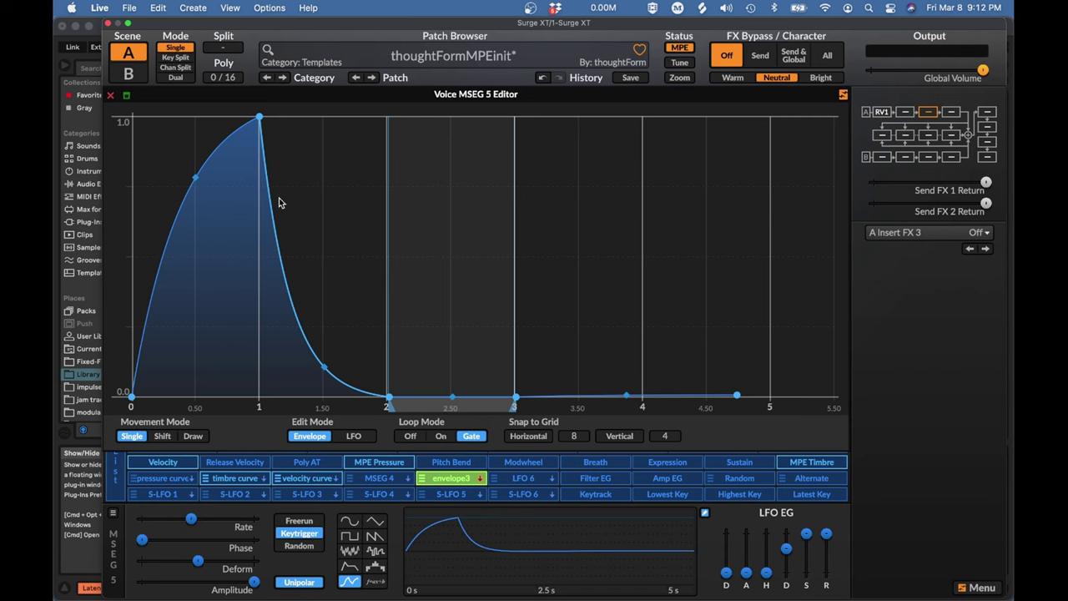
- Move the peak node of MSEG 5 to about 0.07, steepen its attack curve, make the decay curve shallower, and close the editor
drag(259, 118, 154, 118)
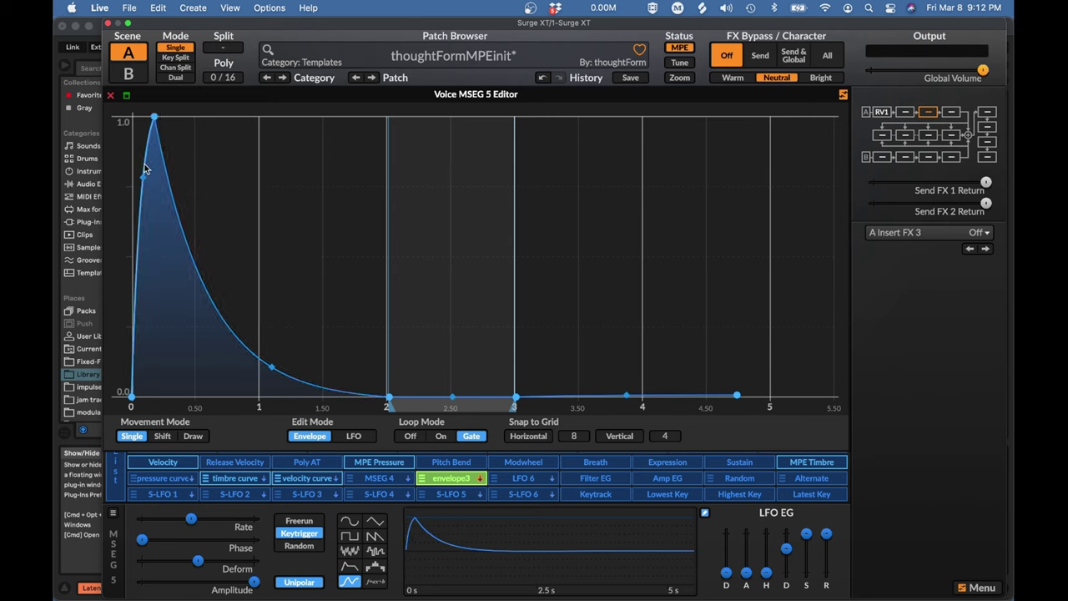
drag(142, 177, 146, 167)
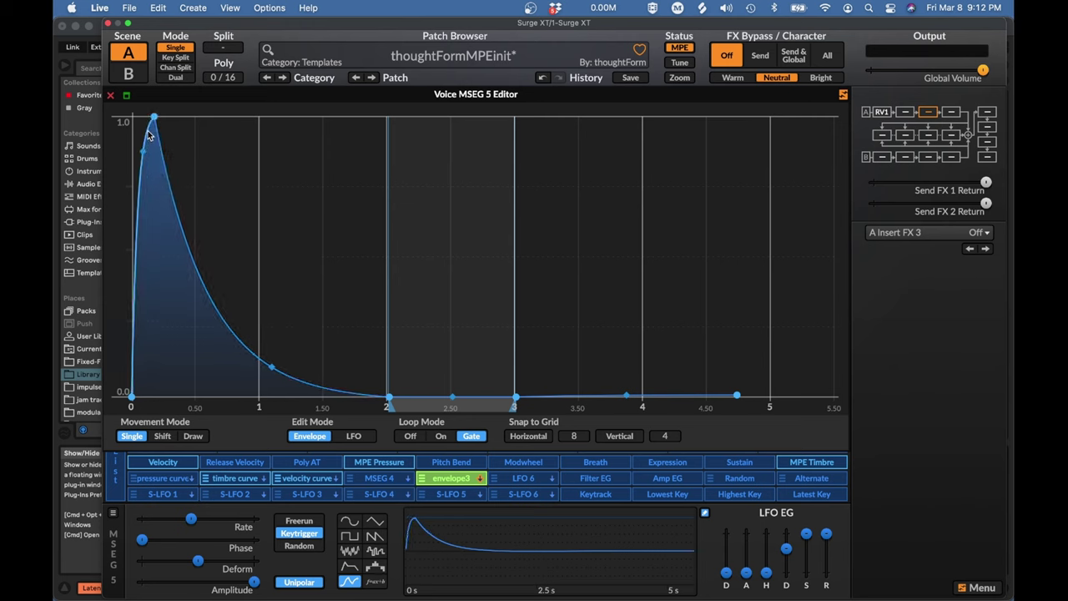
drag(151, 118, 141, 118)
drag(266, 366, 264, 340)
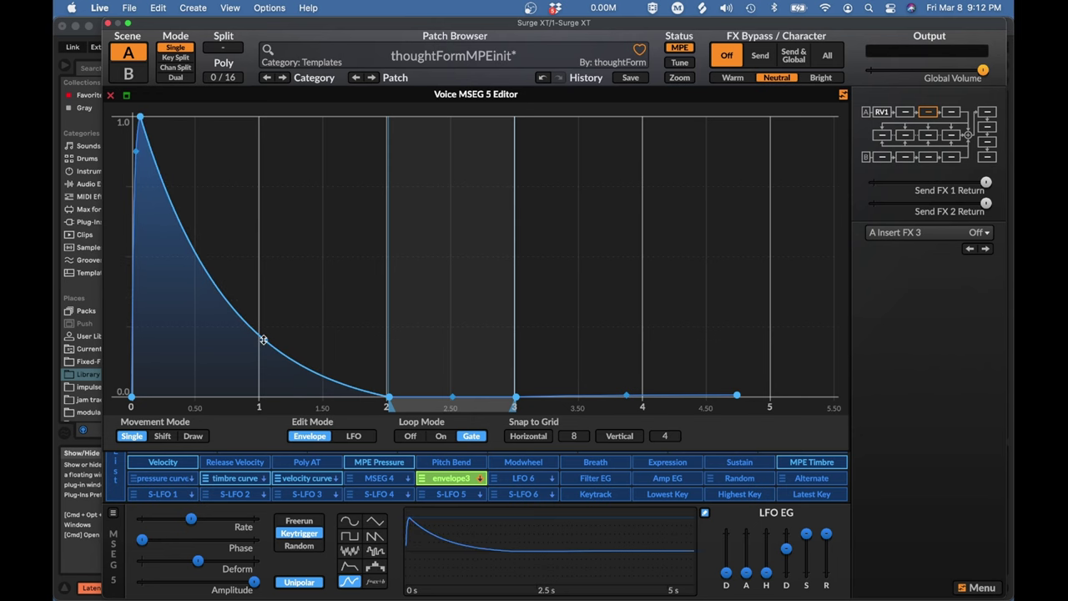
click(111, 99)
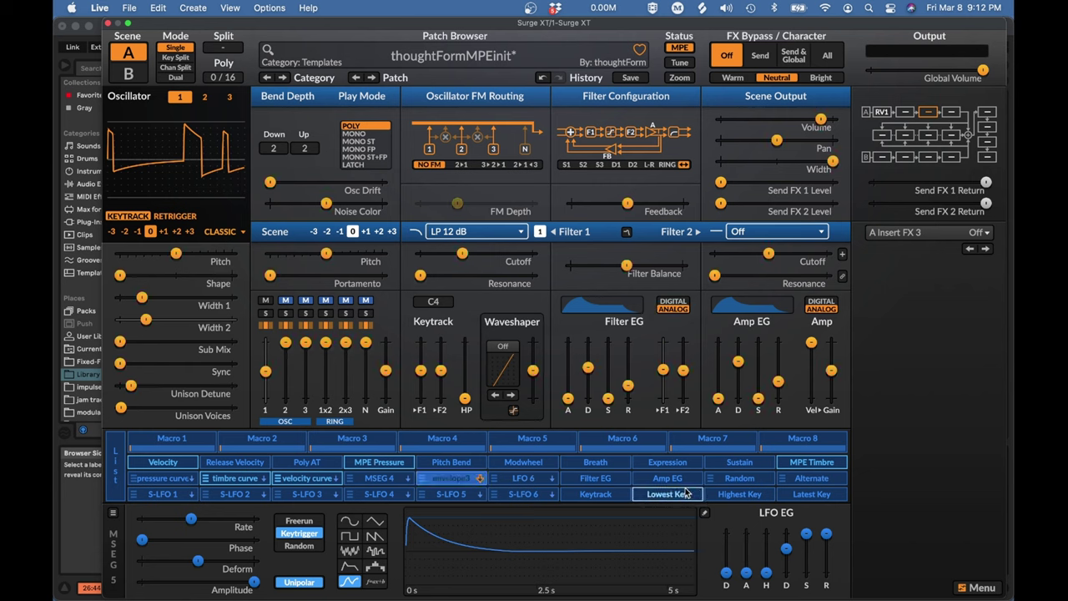
- Select the Filter EG and the Amp EG in turn as the modulation source
click(598, 478)
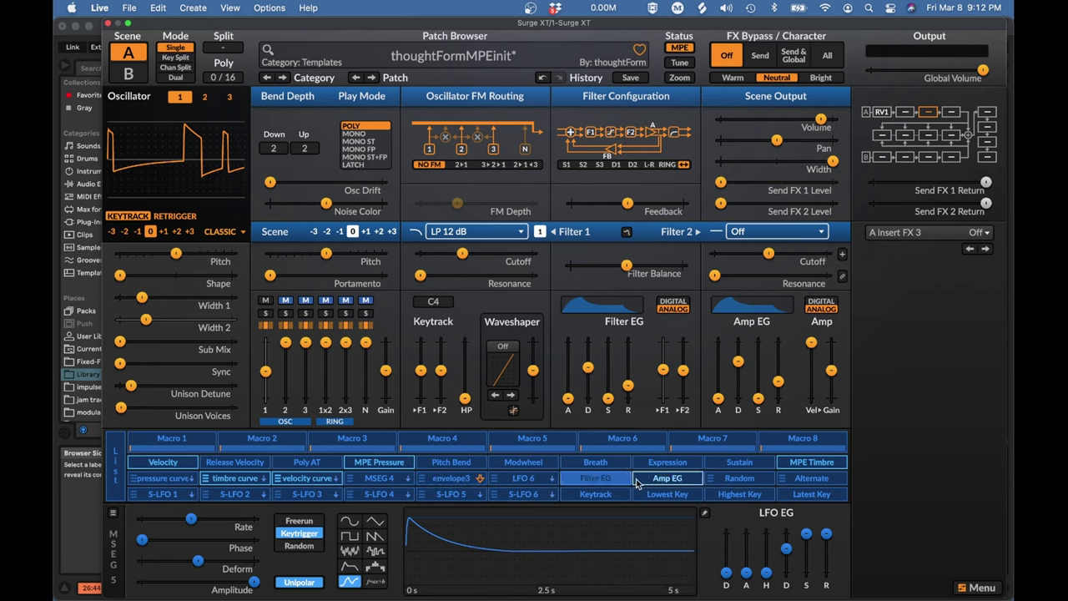
click(667, 481)
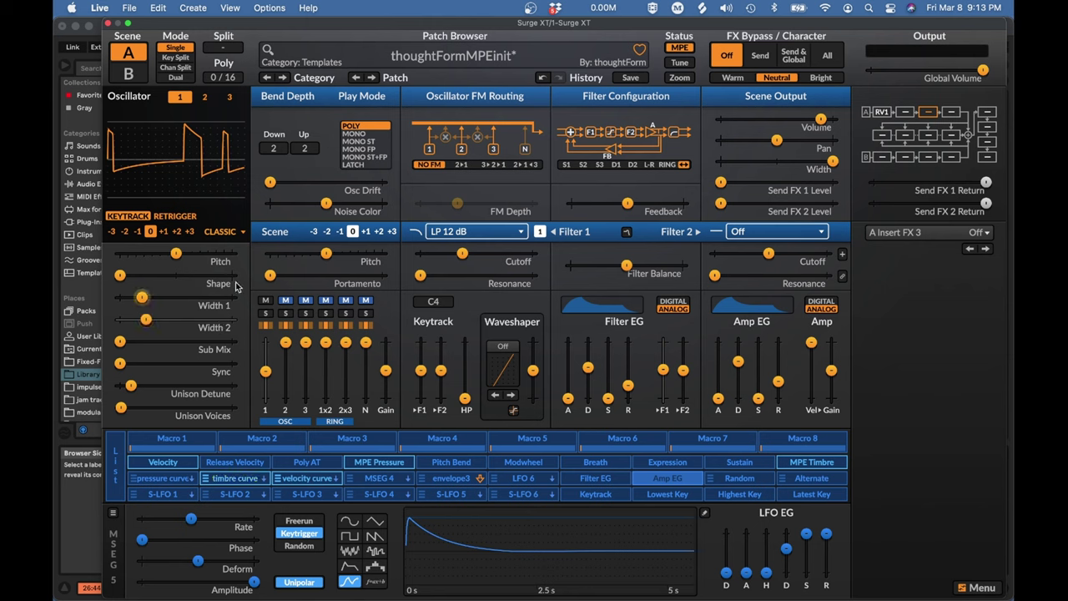
double_click(426, 300)
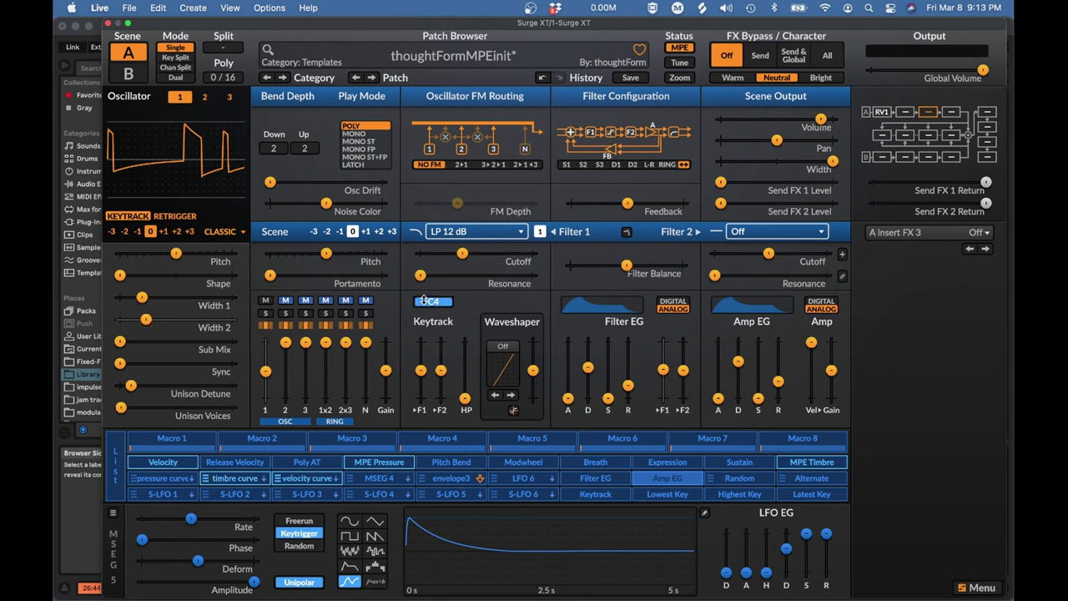
key(Escape)
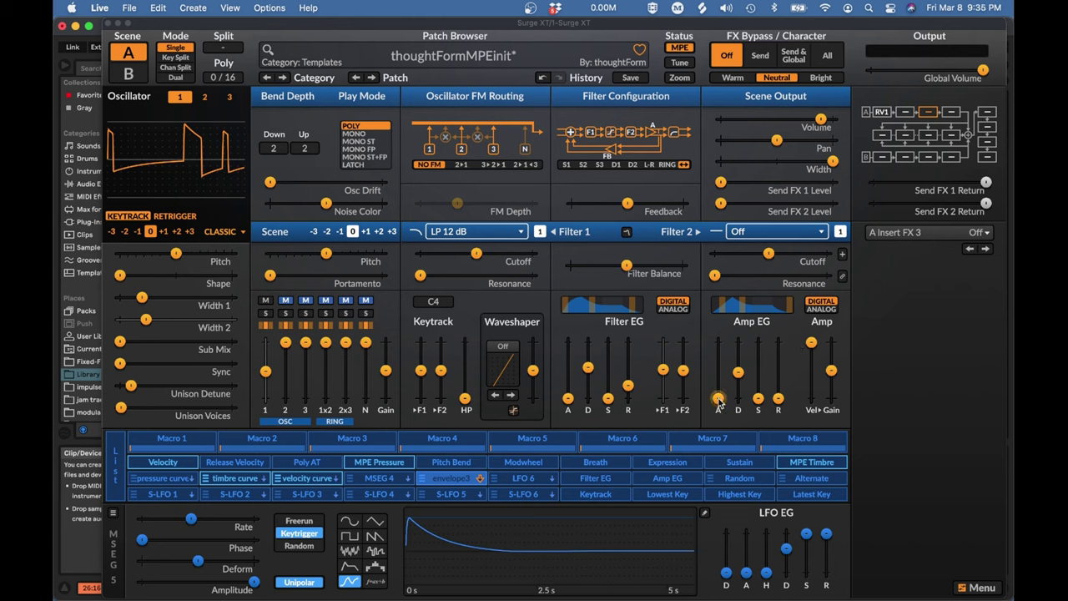
- Raise the Amp EG attack in stages from zero to a slow fade-in
mouse_move(718, 402)
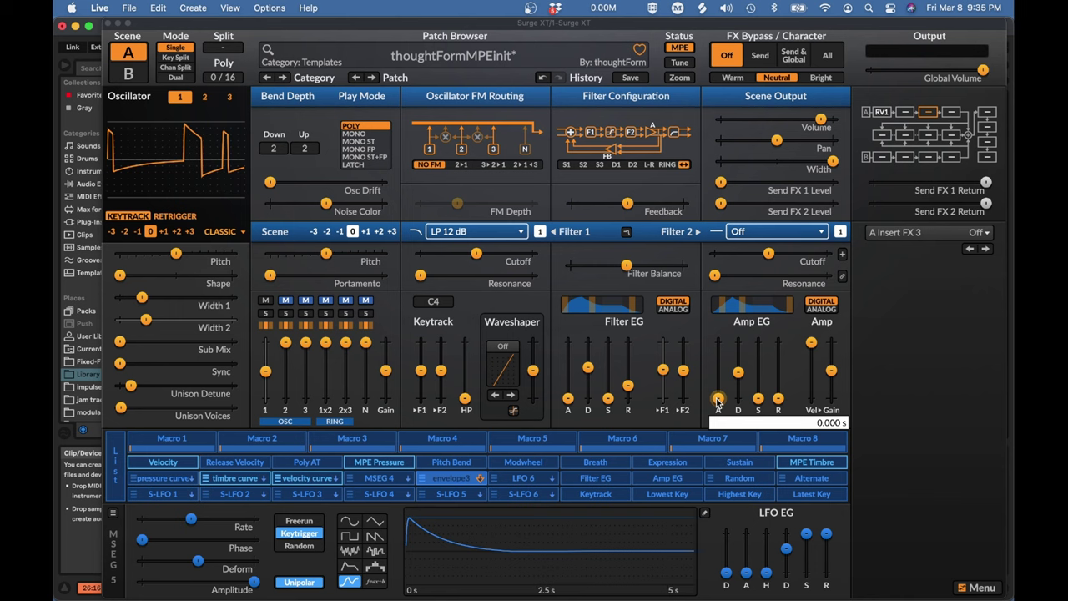
mouse_move(718, 401)
mouse_down()
mouse_move(717, 380)
mouse_move(718, 391)
mouse_up()
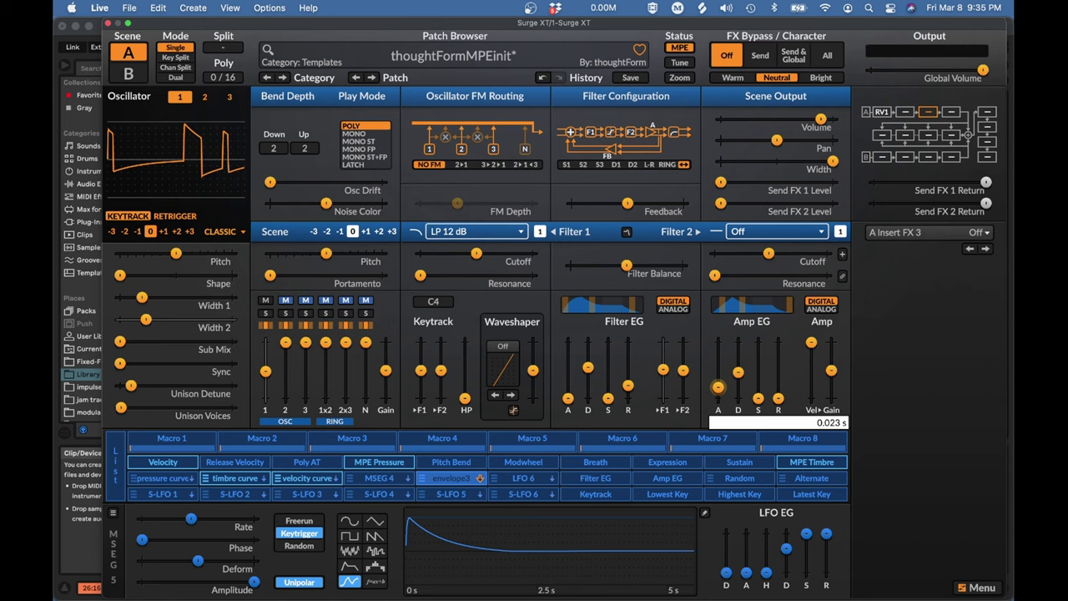
mouse_move(718, 382)
mouse_down()
mouse_move(718, 347)
mouse_move(718, 393)
mouse_move(718, 383)
mouse_up()
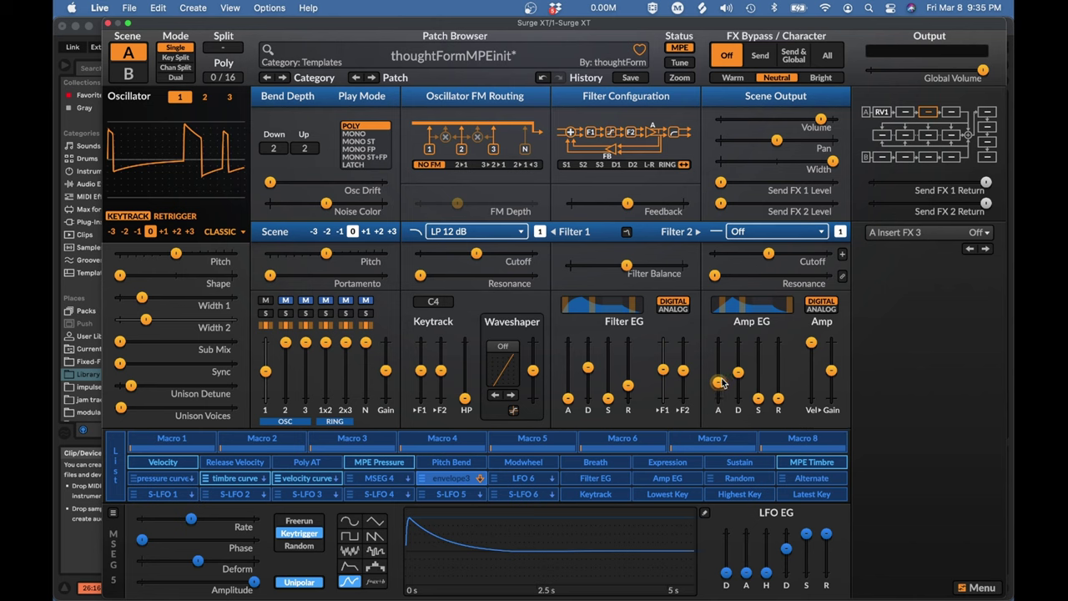
drag(719, 382, 719, 364)
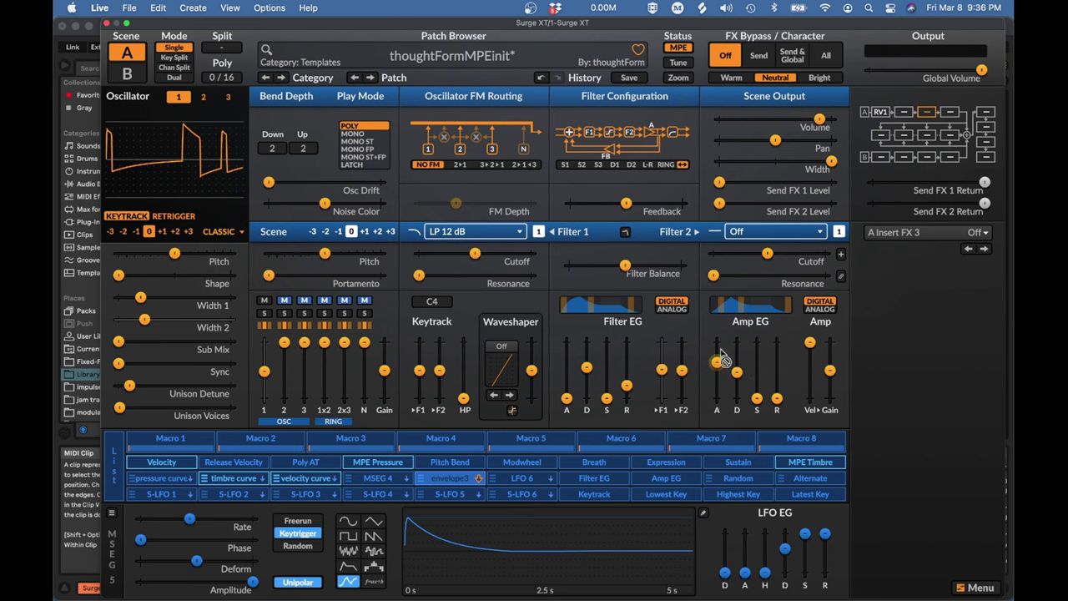
mouse_move(718, 364)
- Raise the Filter EG attack to about 1 second and lower the Filter 1 cutoff
drag(566, 398, 567, 299)
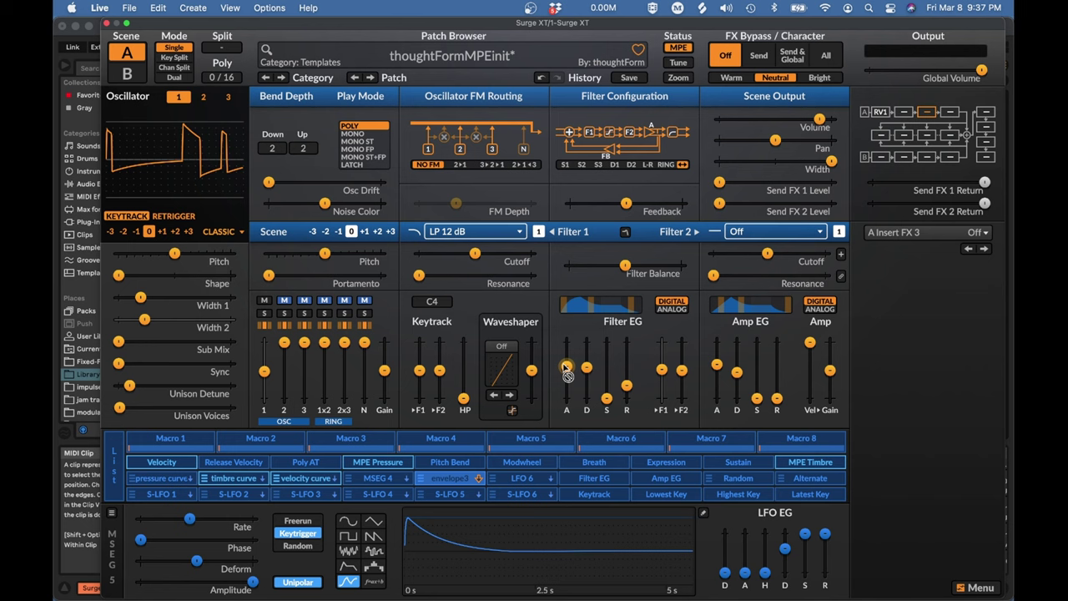
drag(566, 373, 567, 373)
drag(475, 253, 450, 255)
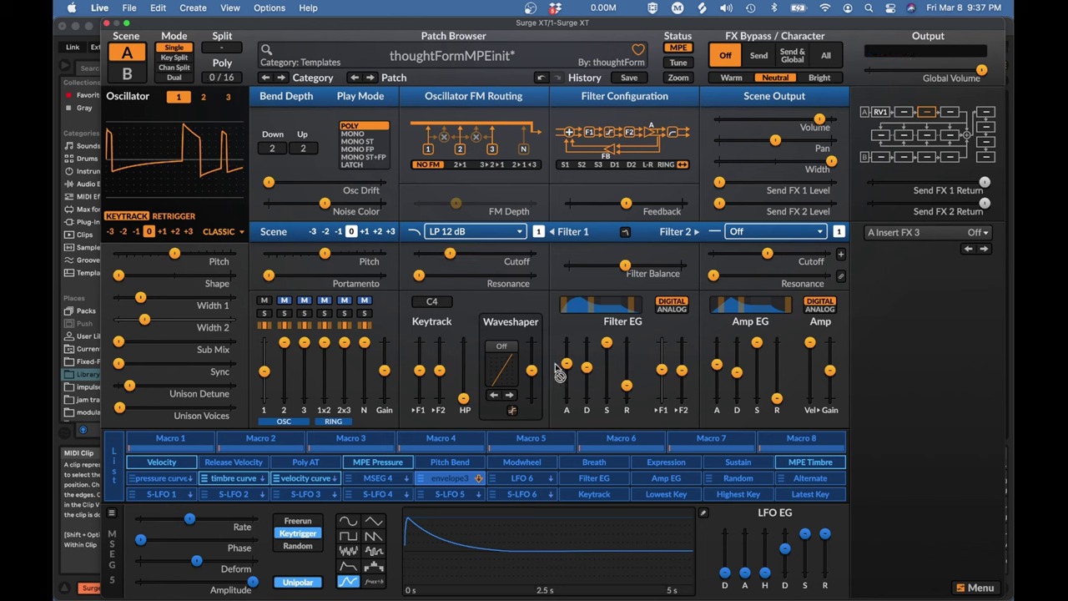
- Shorten the Filter EG and Amp EG attacks to about 0.010 s and lower both sustains to zero
mouse_move(568, 375)
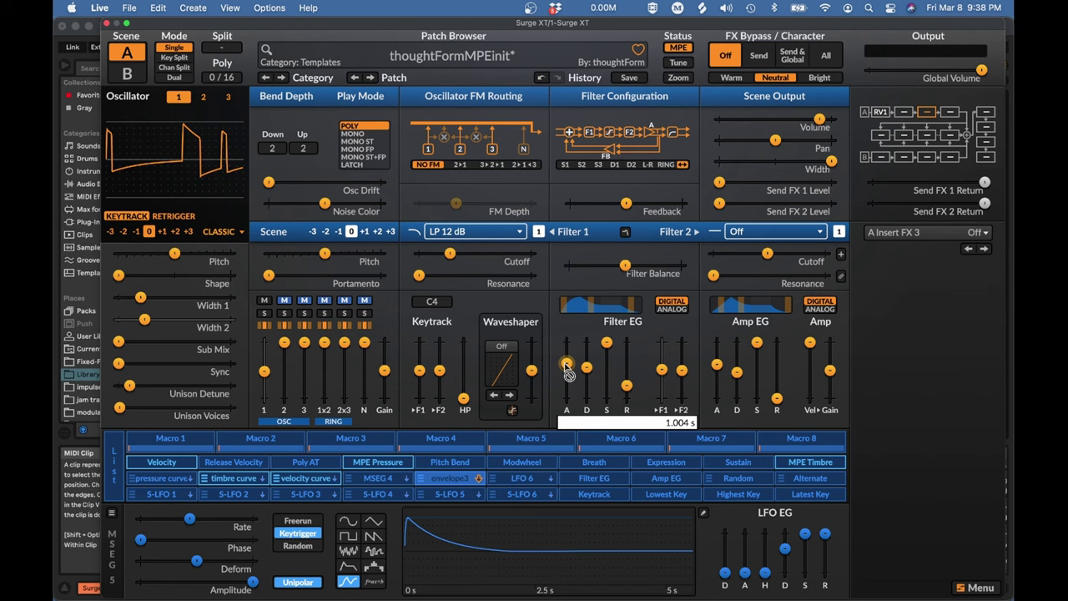
drag(567, 372, 567, 393)
drag(716, 365, 716, 392)
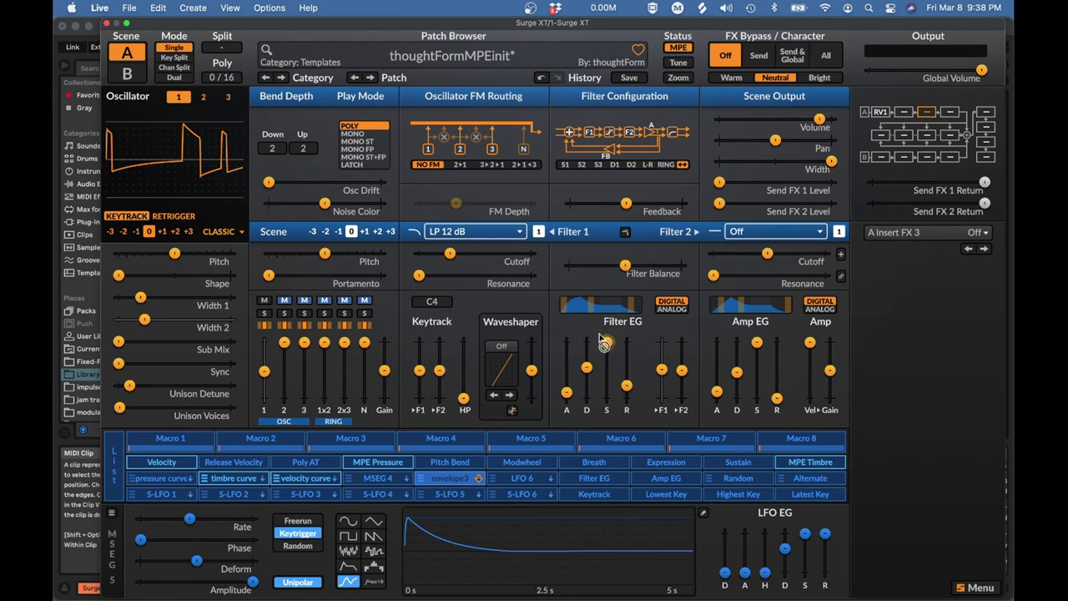
drag(604, 344, 607, 400)
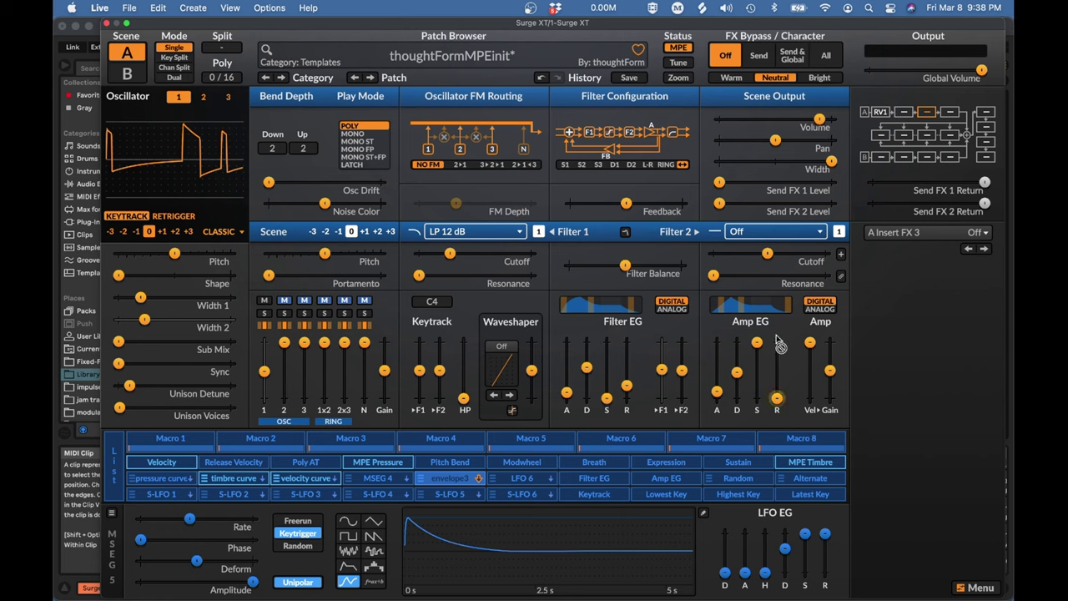
drag(757, 342, 757, 399)
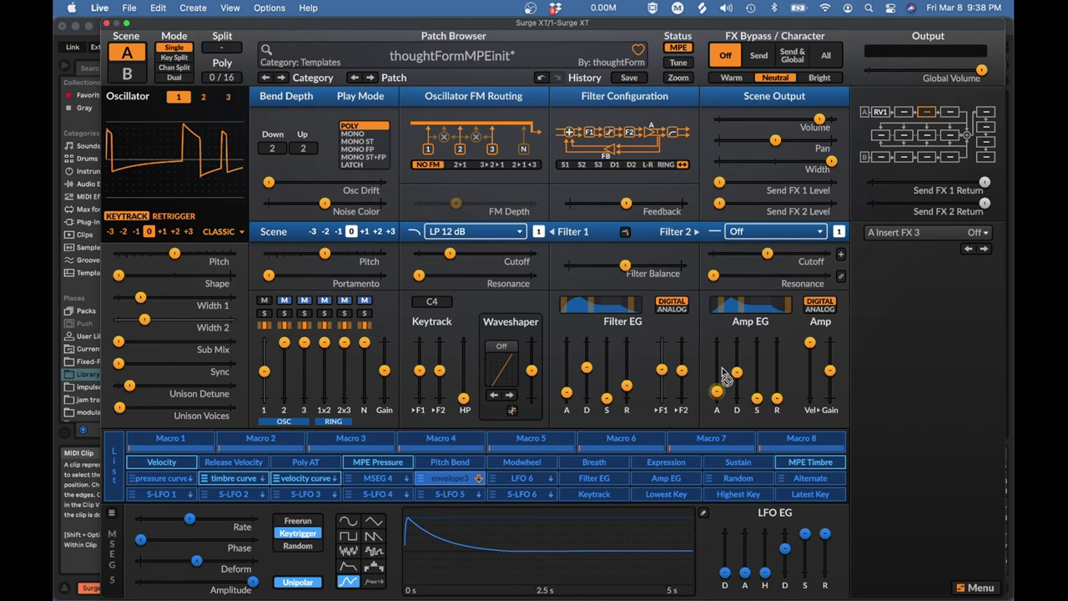
- Compare slightly longer Amp EG attacks with 0.000 s, leave it at zero, and set the Filter EG attack to zero
mouse_move(718, 398)
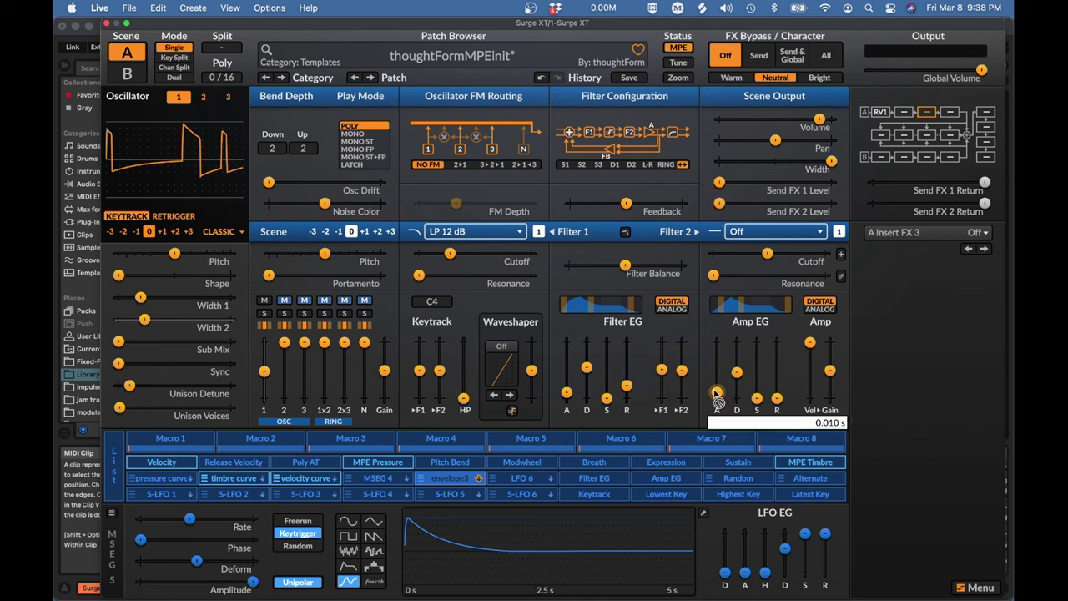
drag(716, 394, 718, 405)
mouse_move(719, 407)
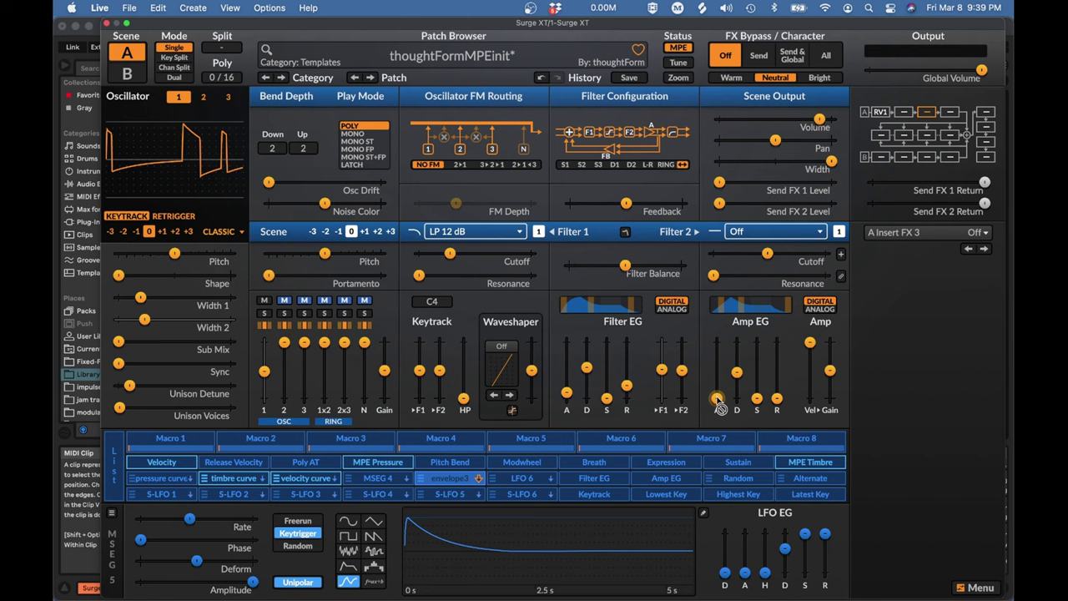
click(717, 400)
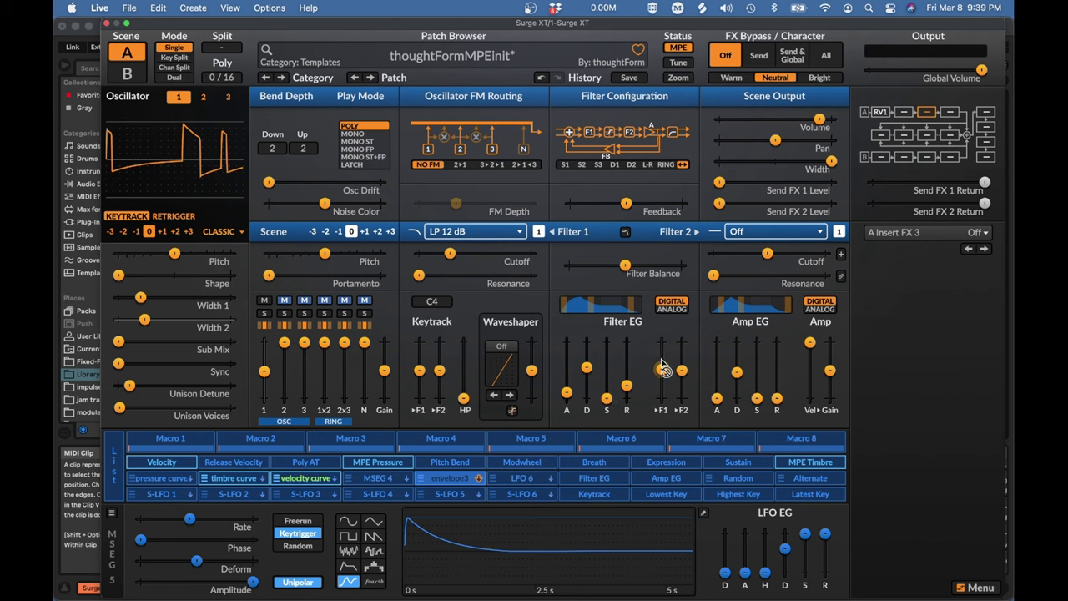
click(716, 398)
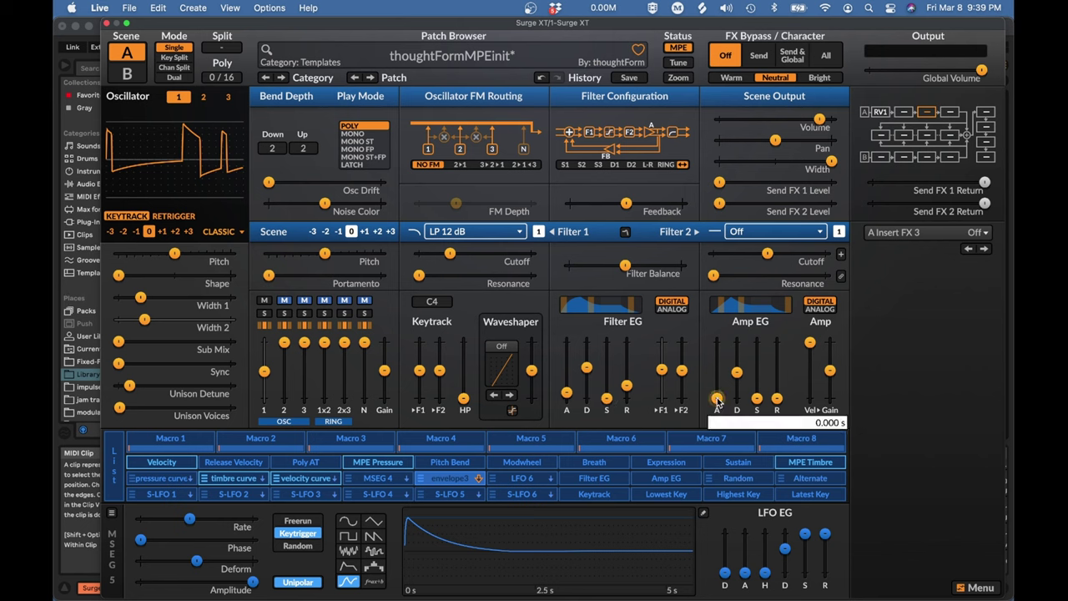
drag(717, 398, 717, 397)
drag(716, 395, 717, 394)
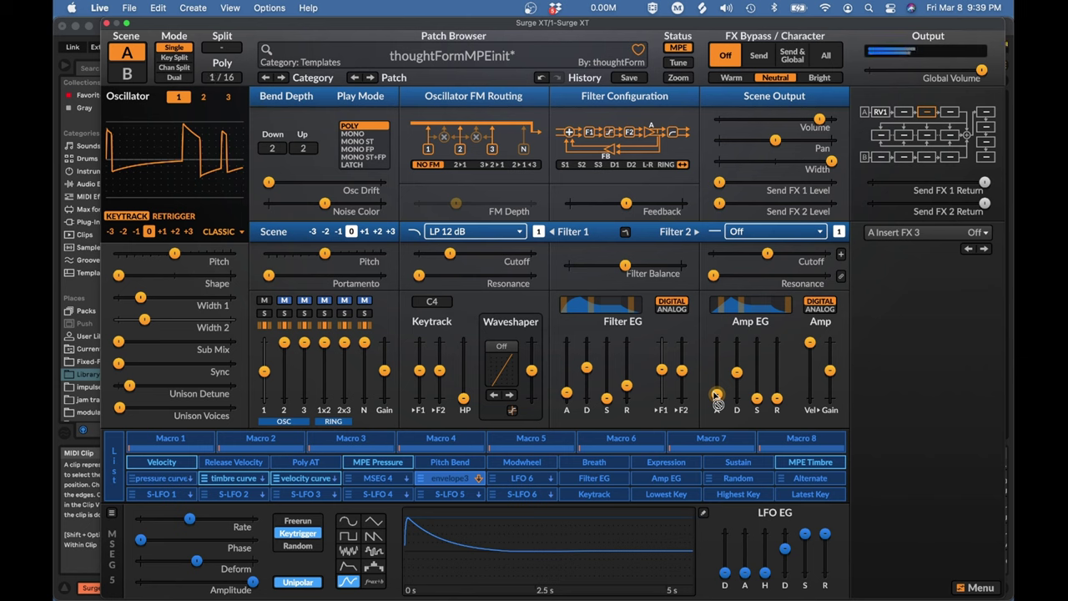
drag(716, 395, 716, 398)
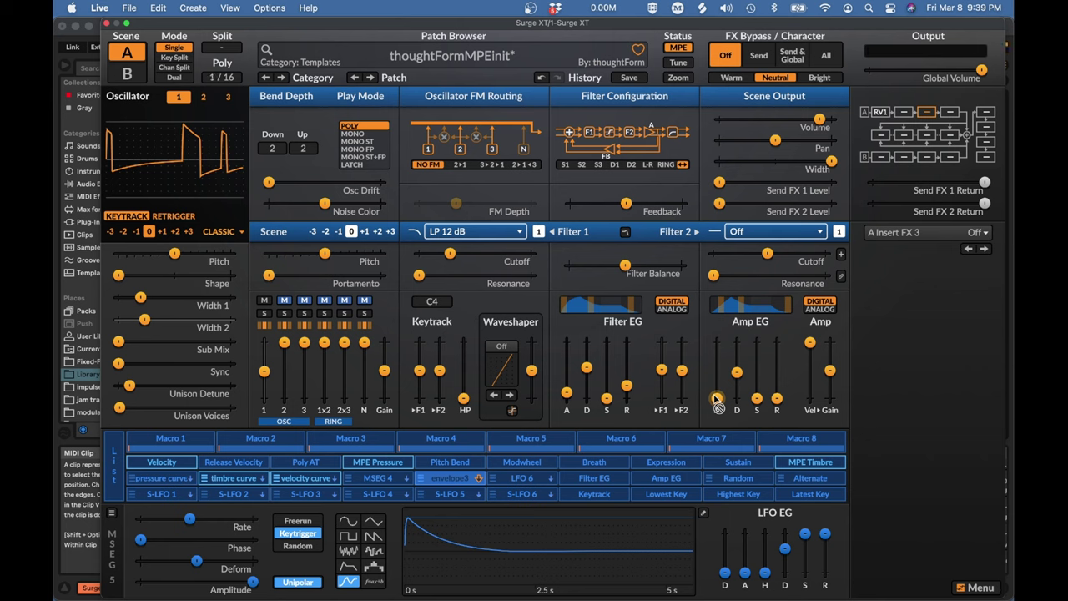
drag(567, 393, 568, 402)
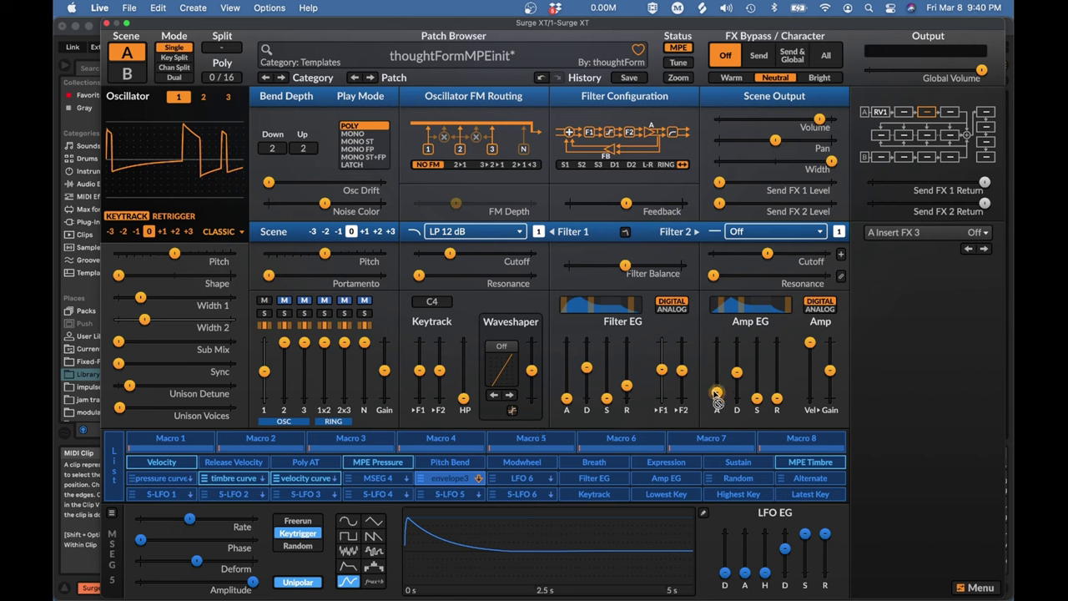
- Lengthen the decays of both the Amp EG and the Filter EG and give the Amp EG a short attack just above zero
drag(716, 392, 716, 388)
drag(736, 371, 737, 352)
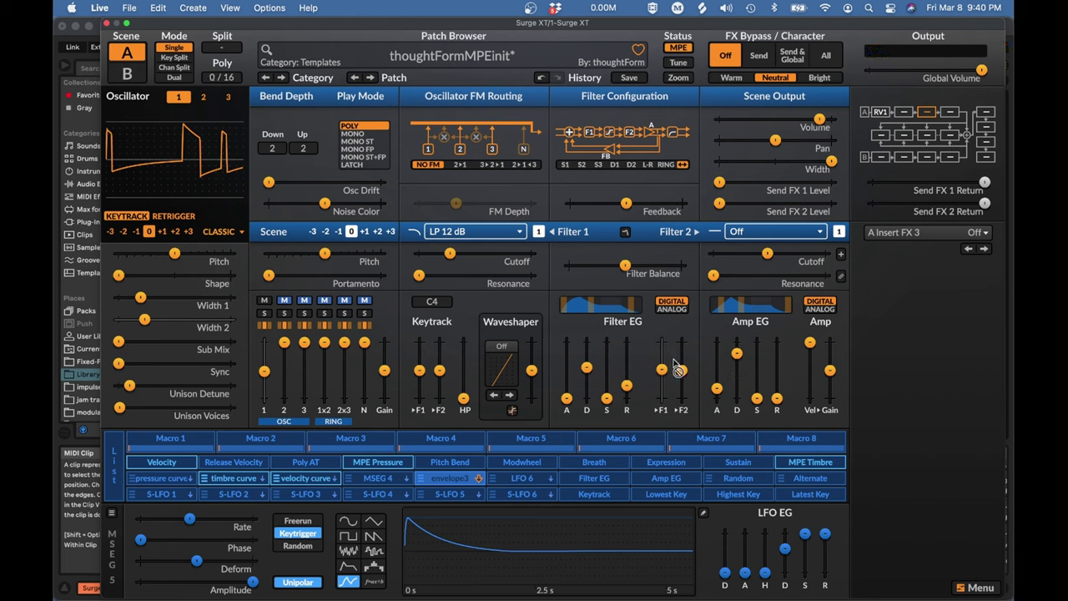
drag(587, 367, 587, 352)
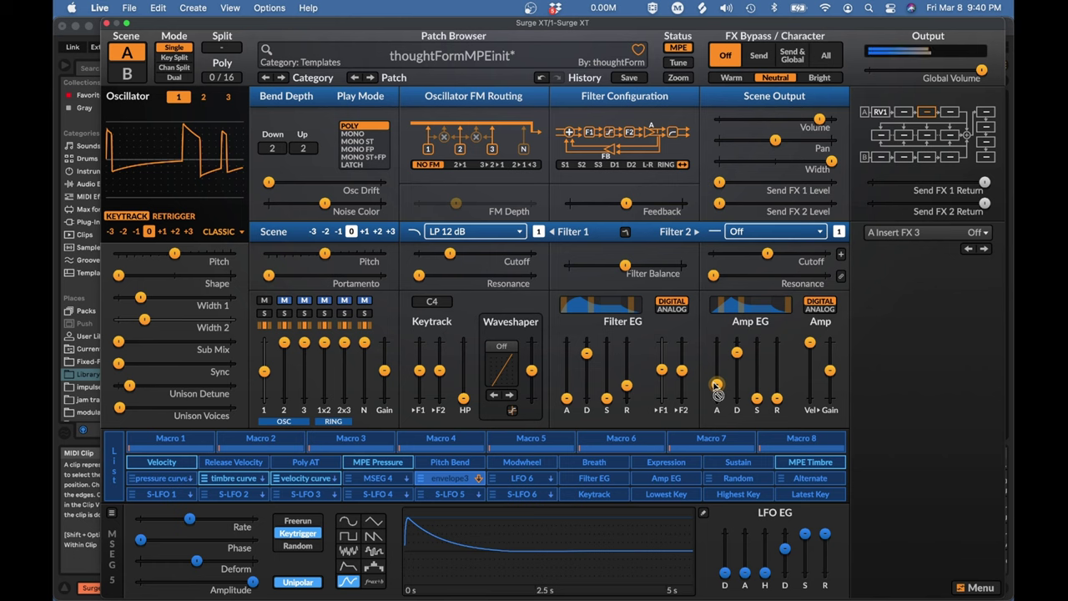
mouse_move(716, 386)
mouse_down()
mouse_move(717, 416)
mouse_move(717, 392)
mouse_up()
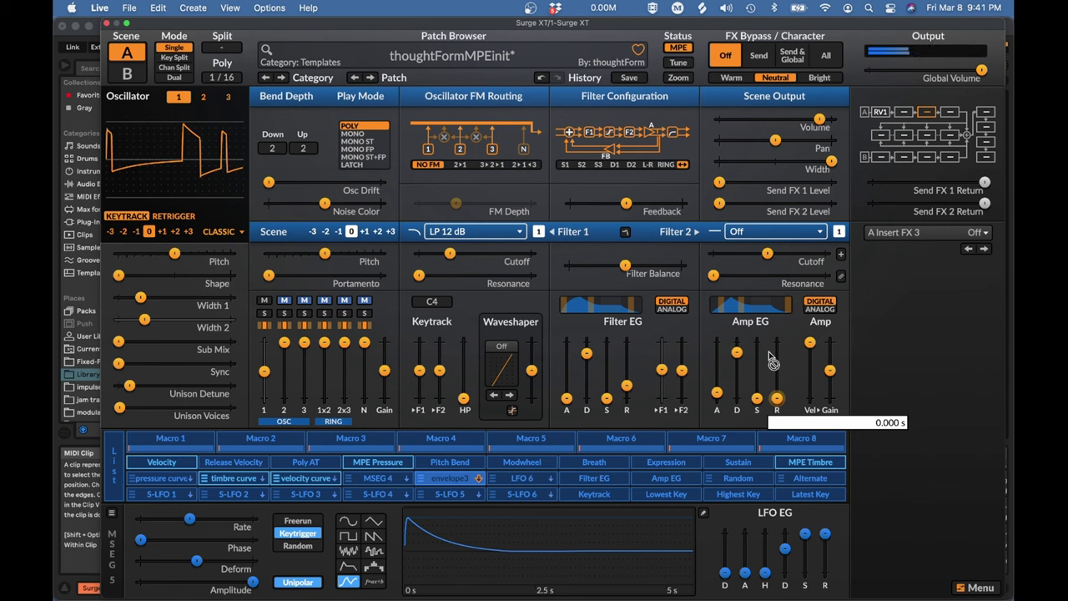
mouse_move(661, 370)
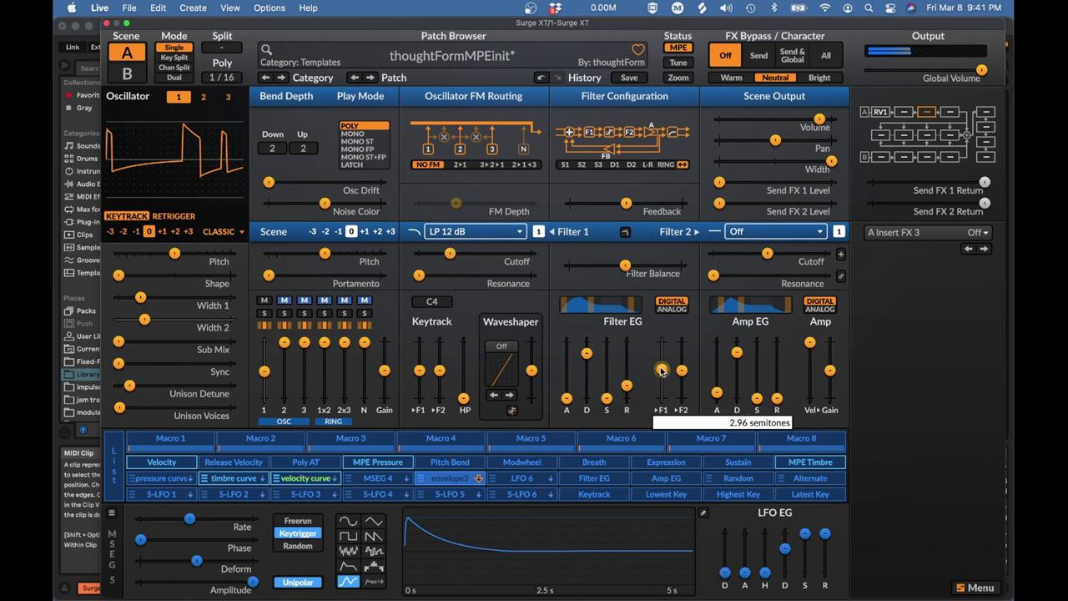
- Reset the Filter EG amount for Filter 1 and assign the velocity curve to modulate it upward
drag(662, 371, 664, 426)
double_click(661, 372)
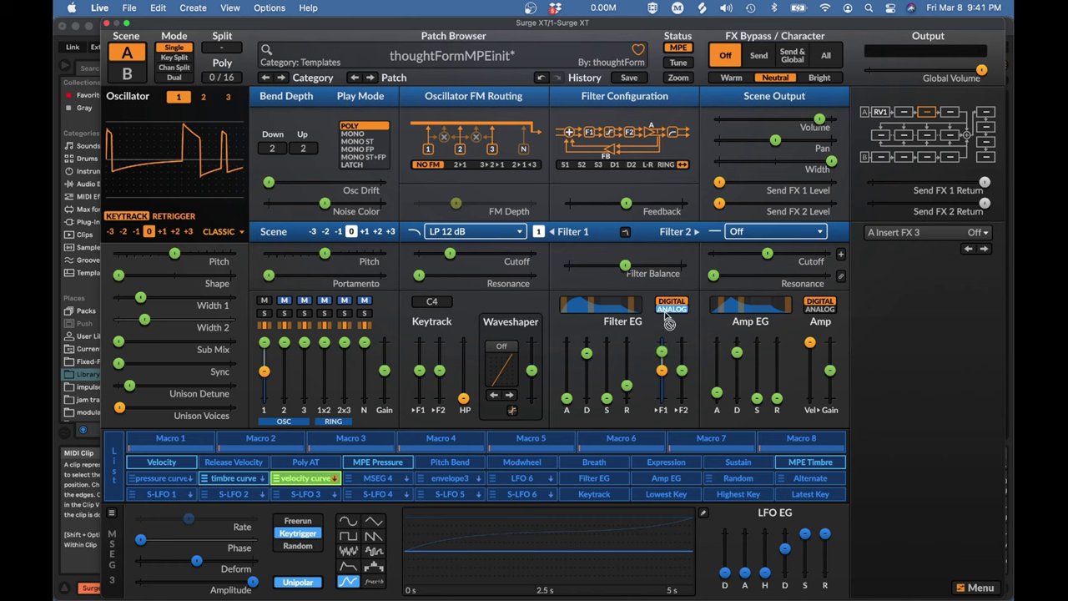
click(316, 478)
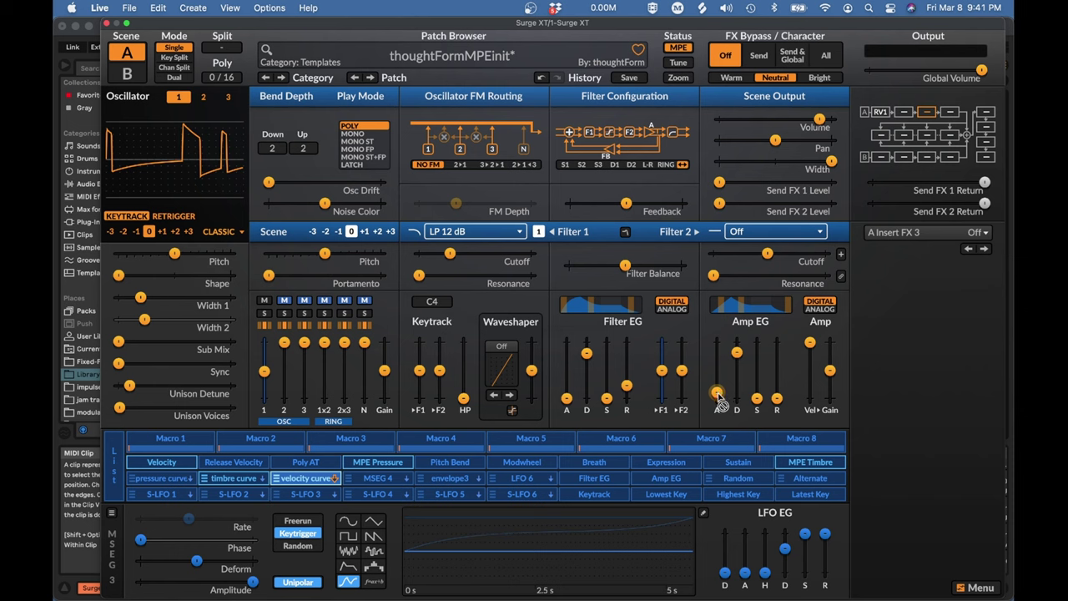
- Lower the Amp EG attack to zero and check the Amp EG sustain and Filter EG decay settings
mouse_move(720, 401)
mouse_move(716, 392)
mouse_down()
mouse_move(716, 382)
mouse_move(716, 398)
mouse_up()
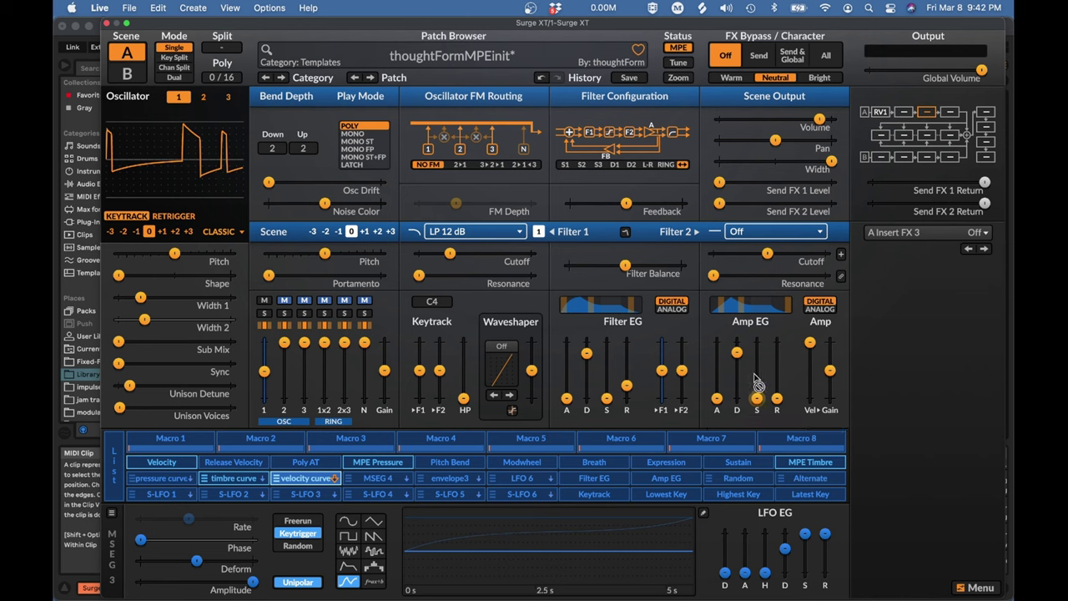
click(757, 399)
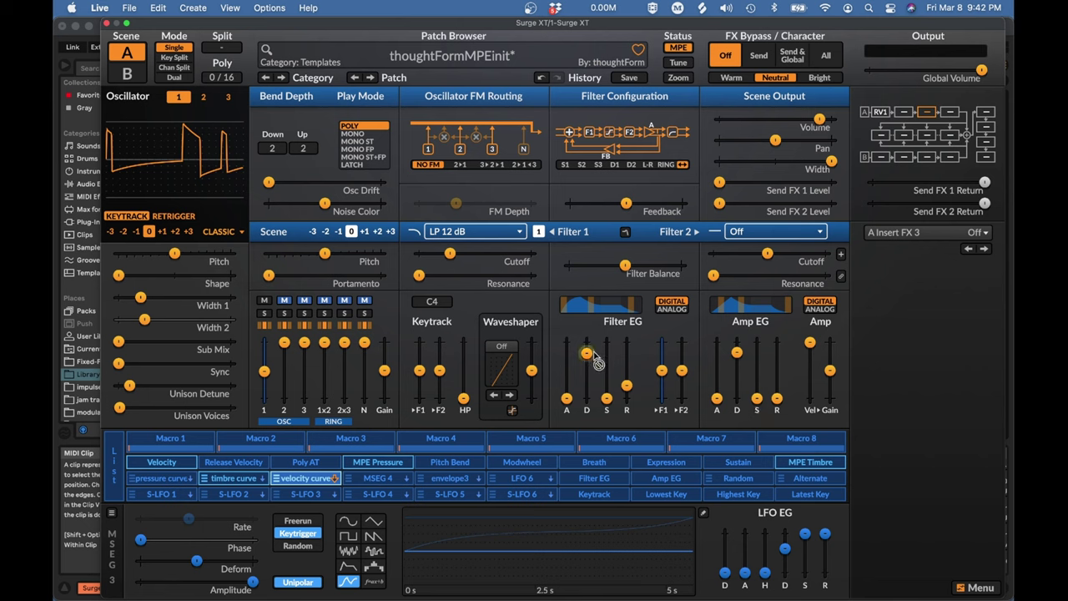
mouse_move(594, 354)
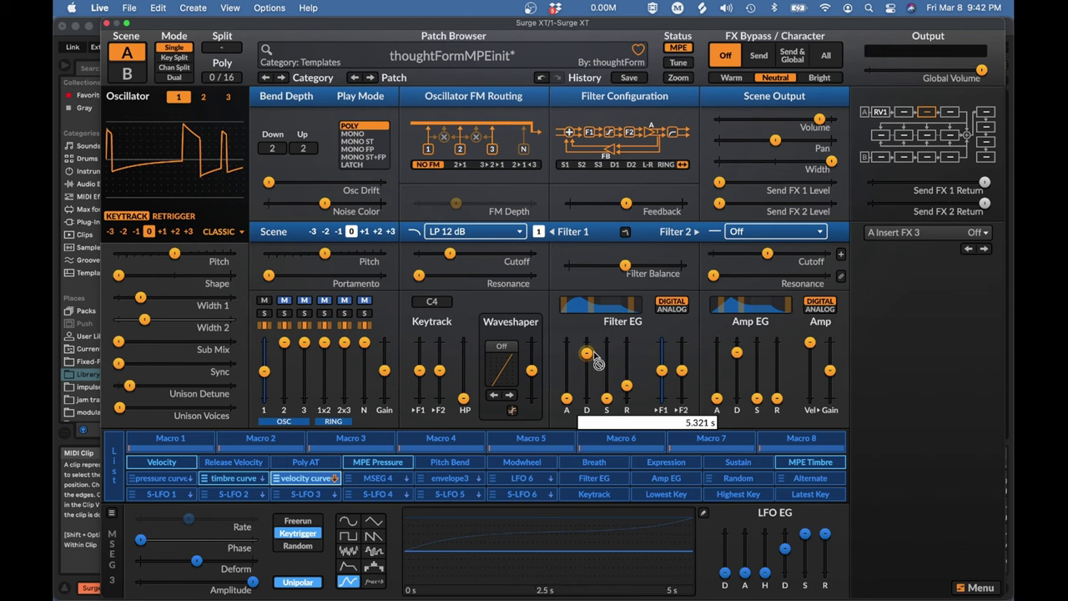
mouse_move(632, 372)
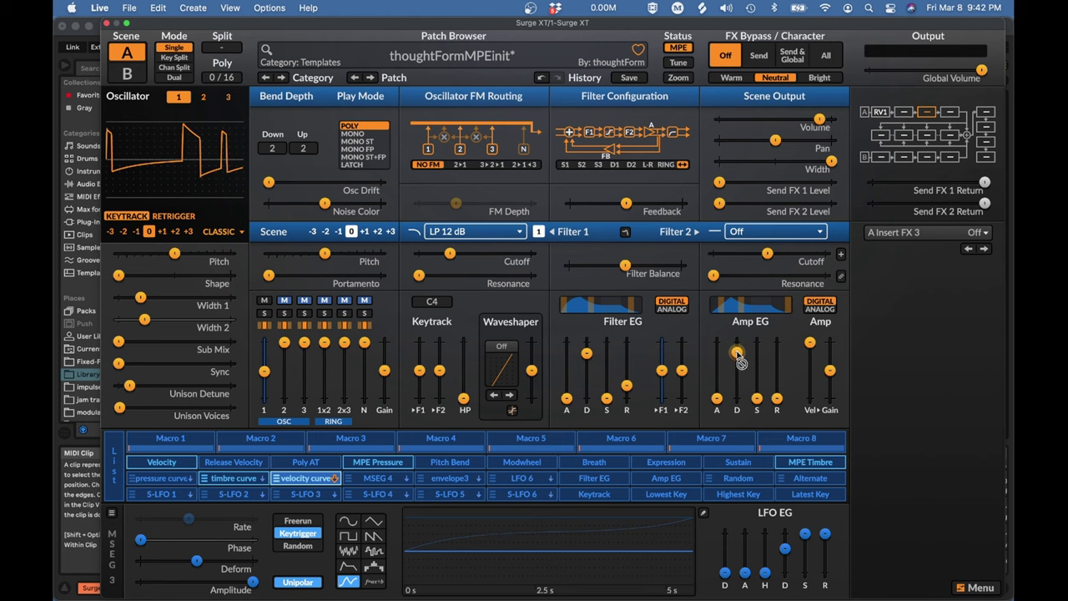
- Try Amp EG decays of 0.135 s, 0.000 s and 0.873 s together with a lengthened Amp EG release
mouse_move(741, 362)
scroll(740, 362, down, 1)
drag(740, 361, 741, 384)
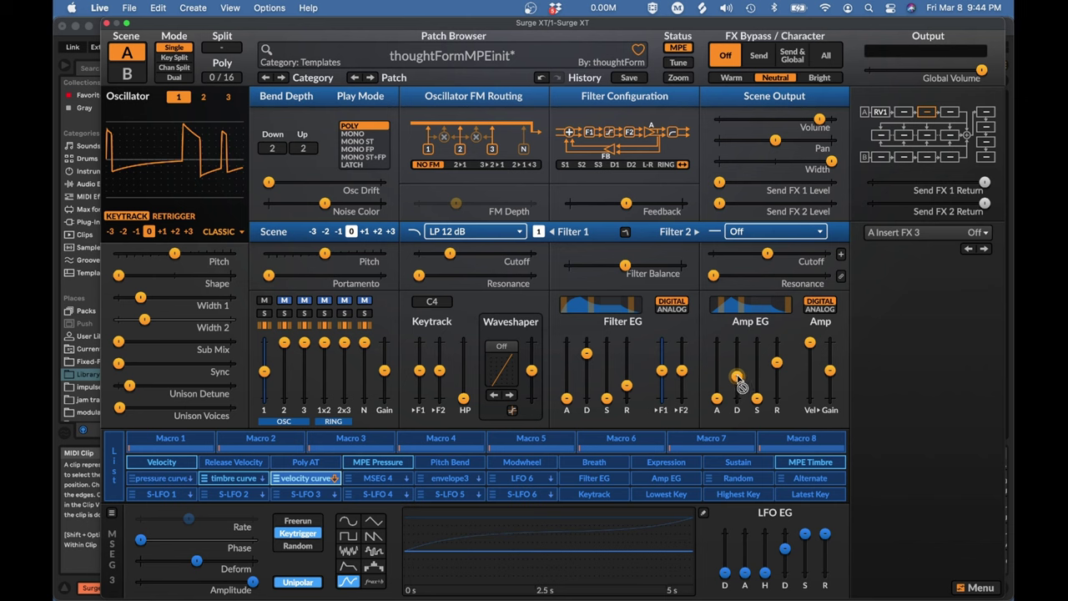
mouse_move(741, 384)
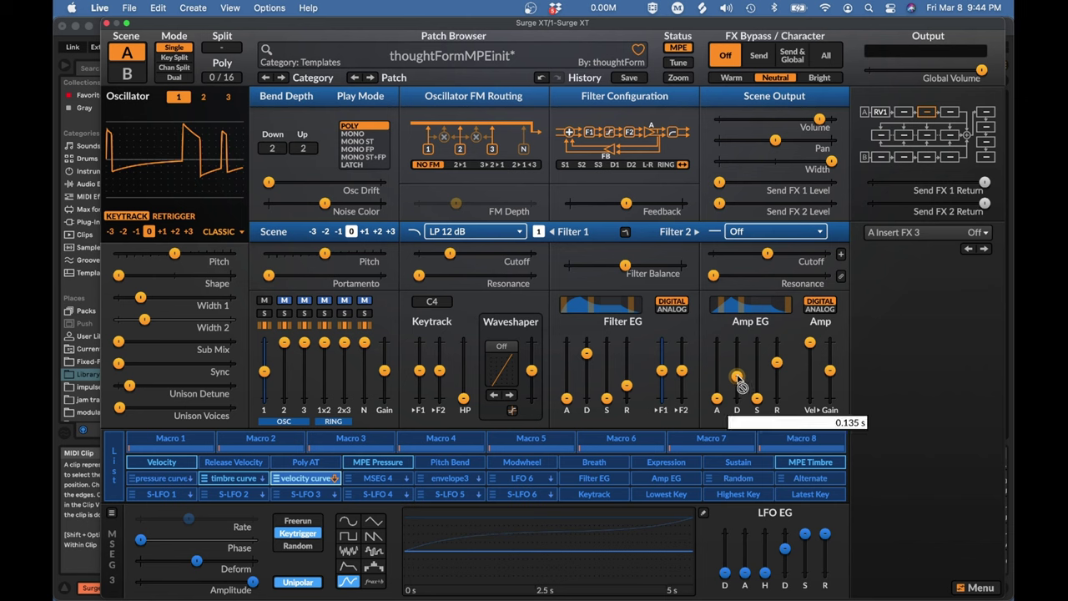
drag(741, 384, 741, 399)
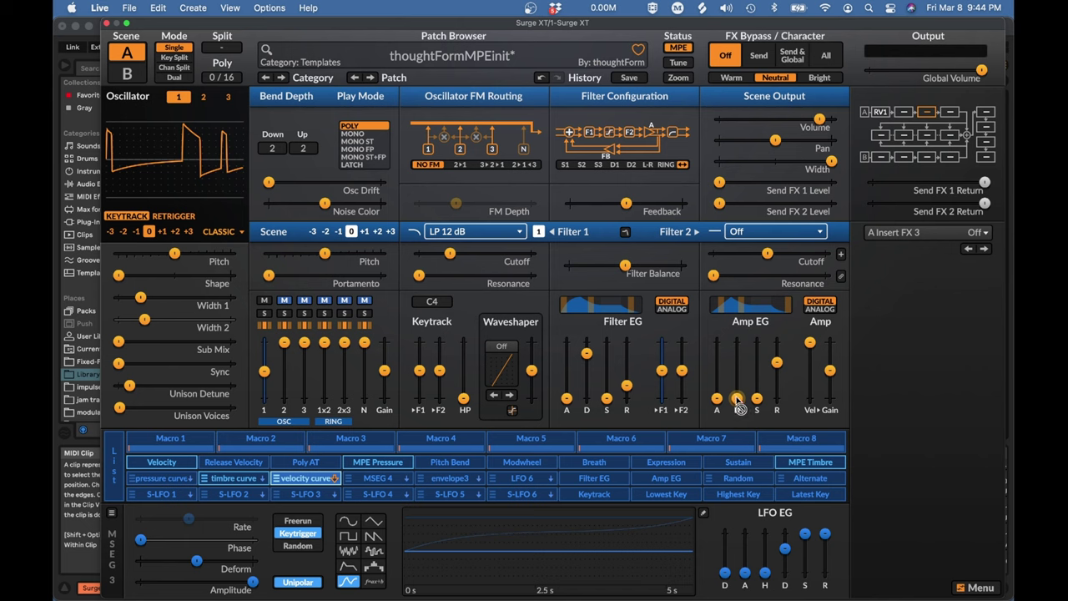
mouse_move(740, 407)
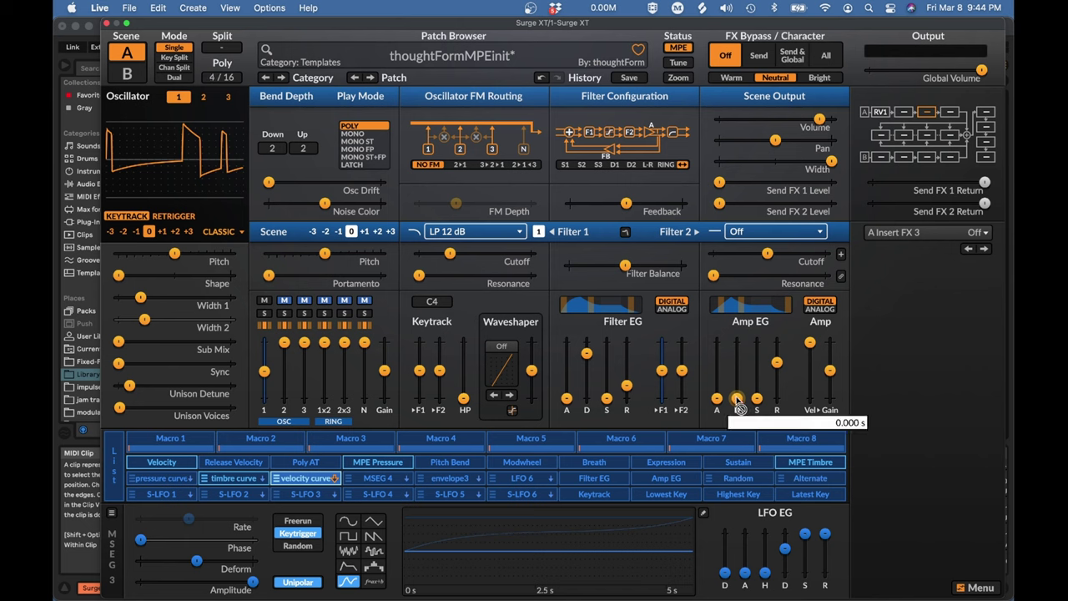
mouse_move(740, 407)
mouse_down()
mouse_move(740, 374)
mouse_move(756, 399)
mouse_up()
scroll(739, 380, down, 2)
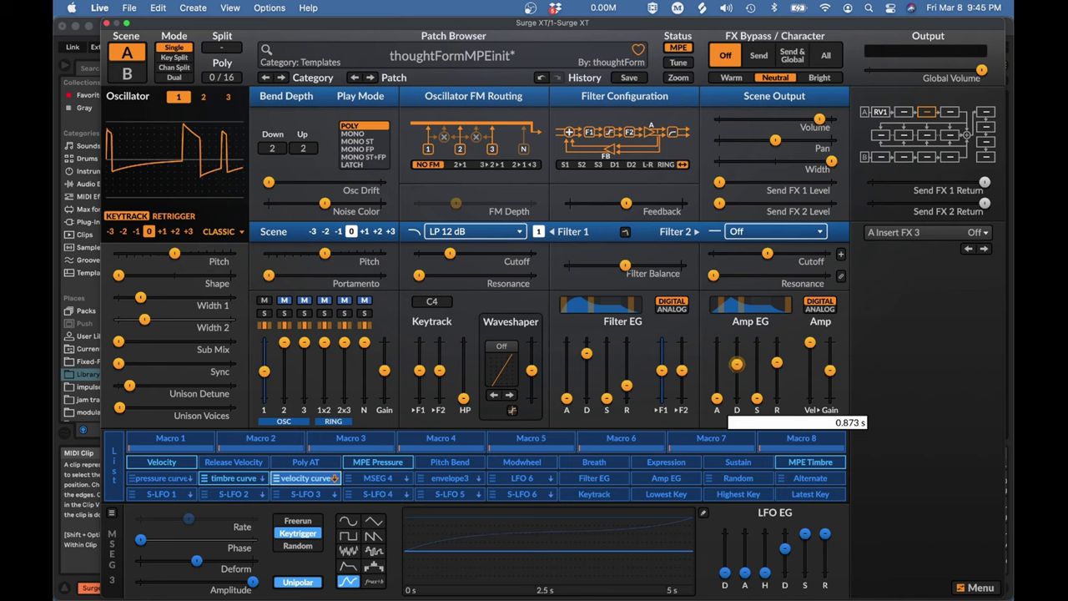
scroll(739, 382, down, 3)
scroll(739, 384, up, 2)
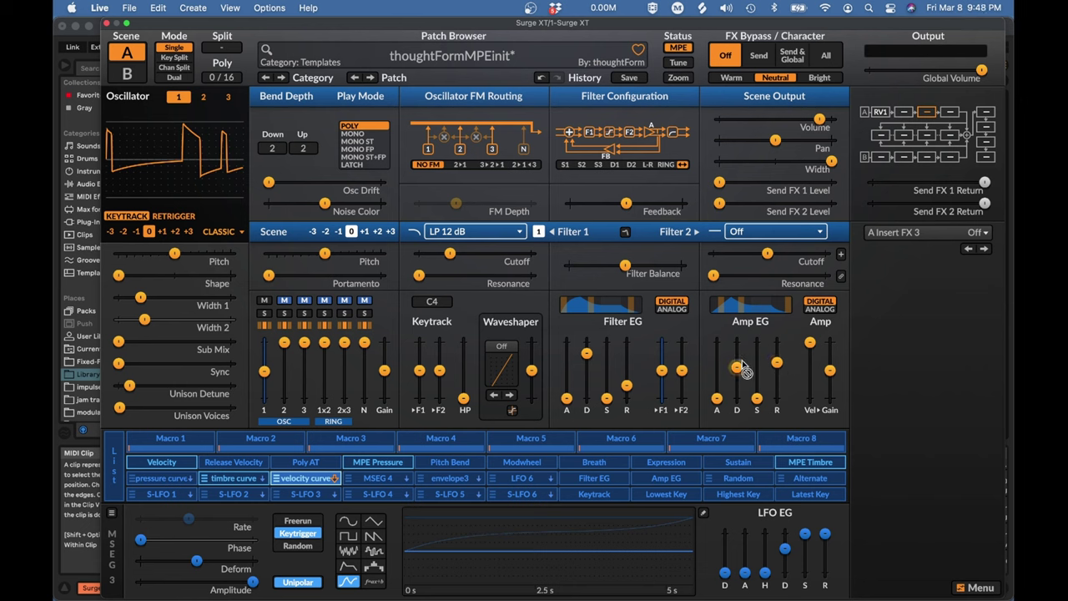
- Set the Amp EG release shape to Quadratic and check the shape options of its decay and release
right_click(780, 302)
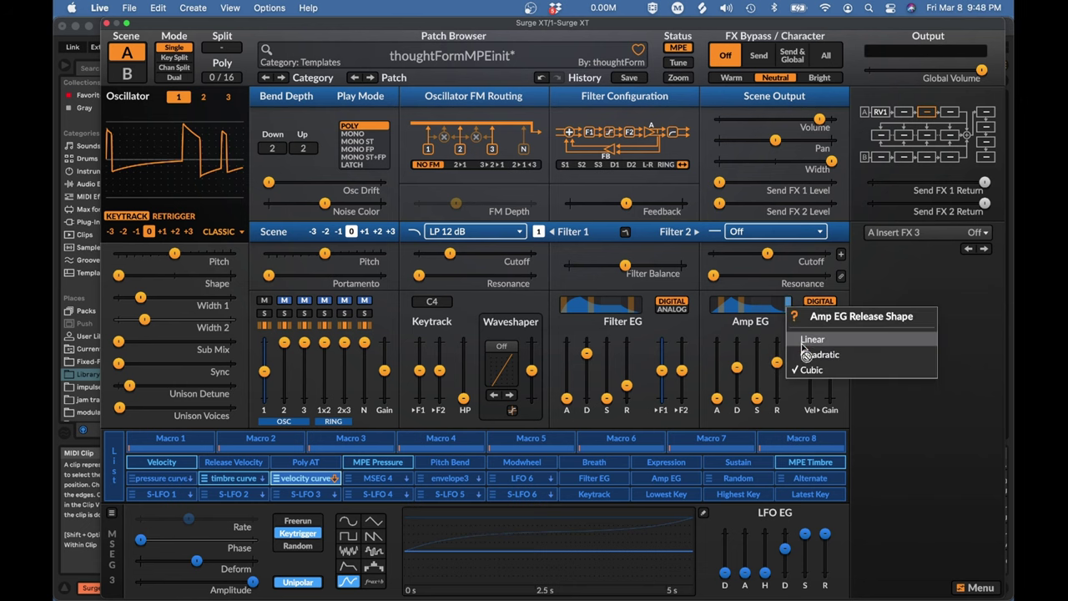
click(821, 356)
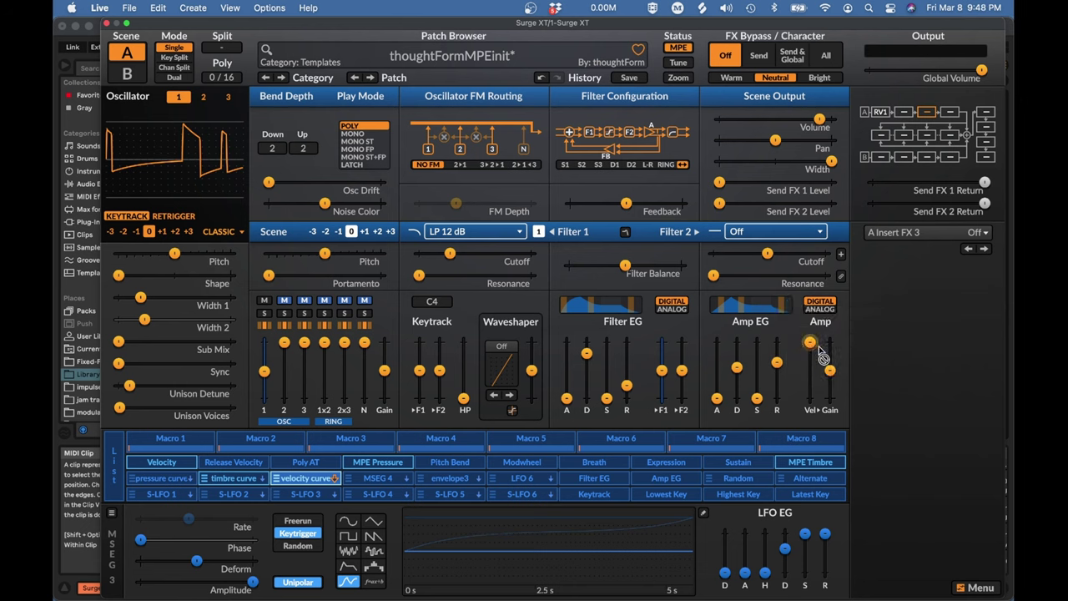
right_click(744, 314)
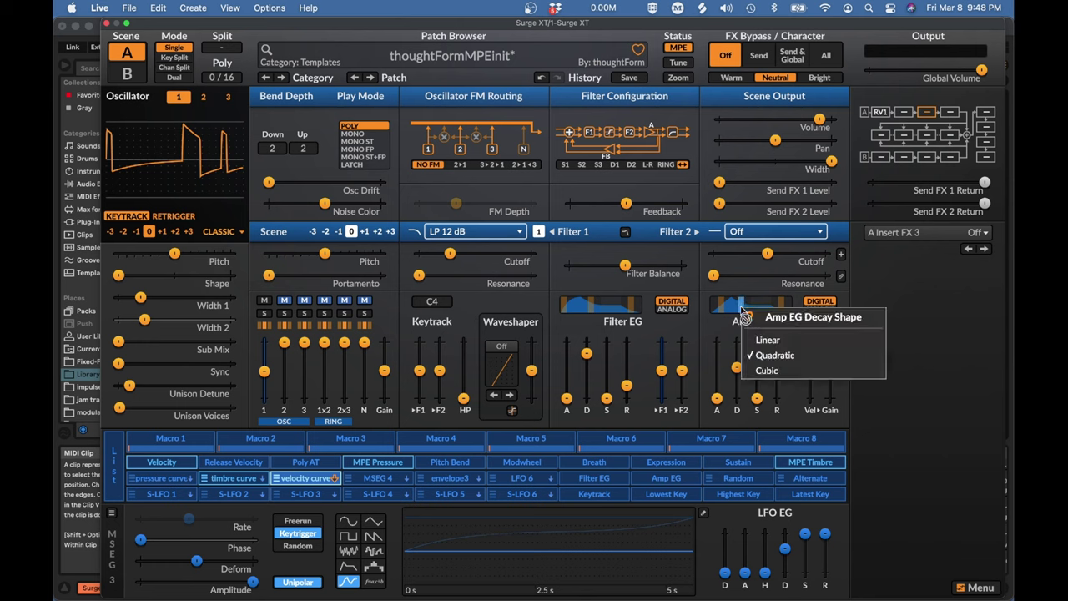
click(750, 299)
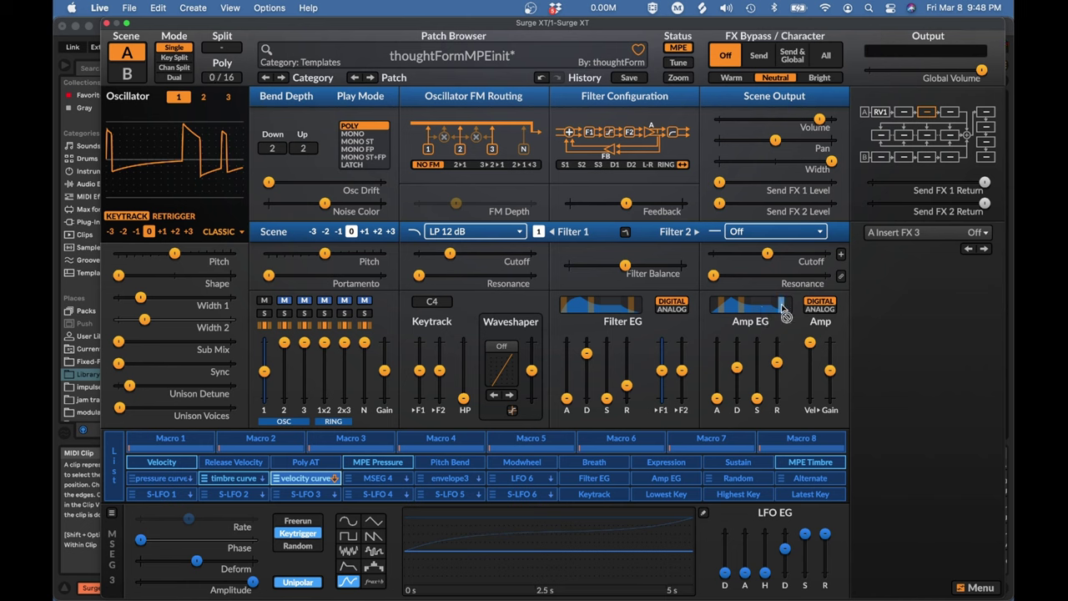
click(781, 304)
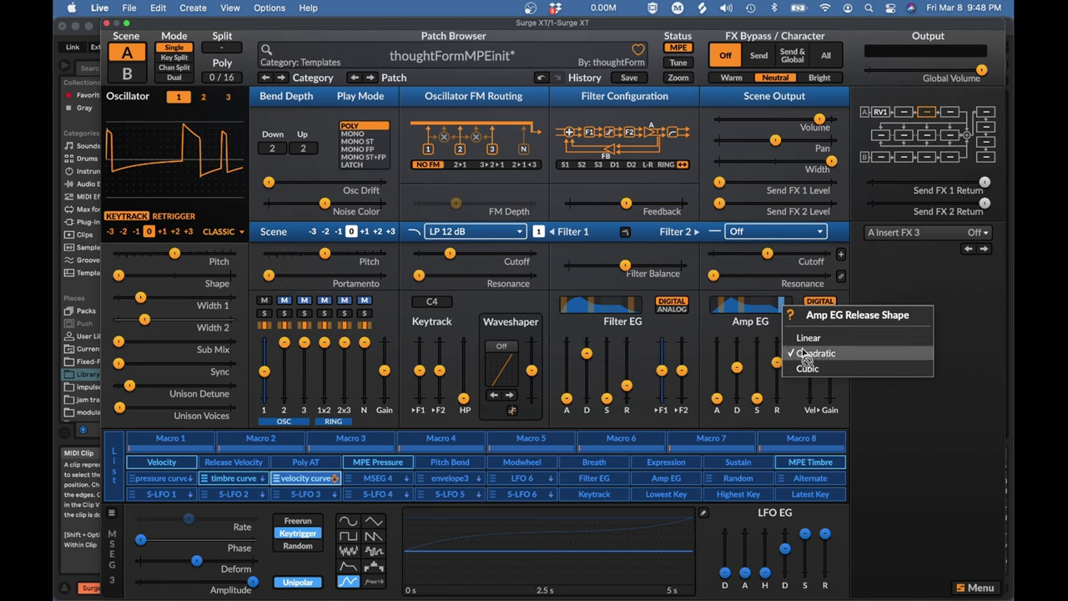
click(762, 299)
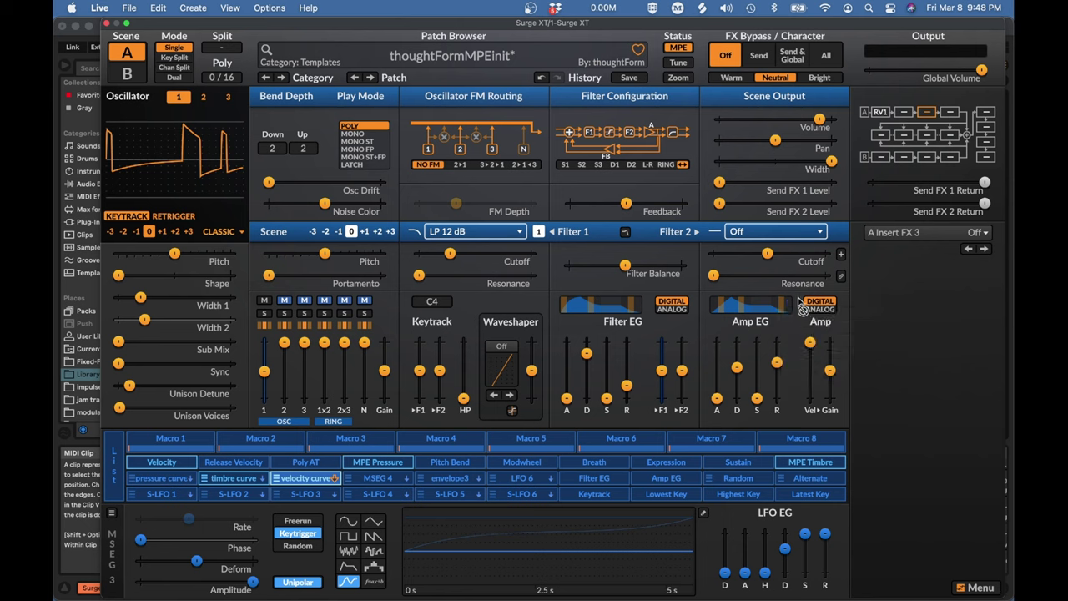
- Switch both the Filter EG and the Amp EG to Analog mode
click(667, 311)
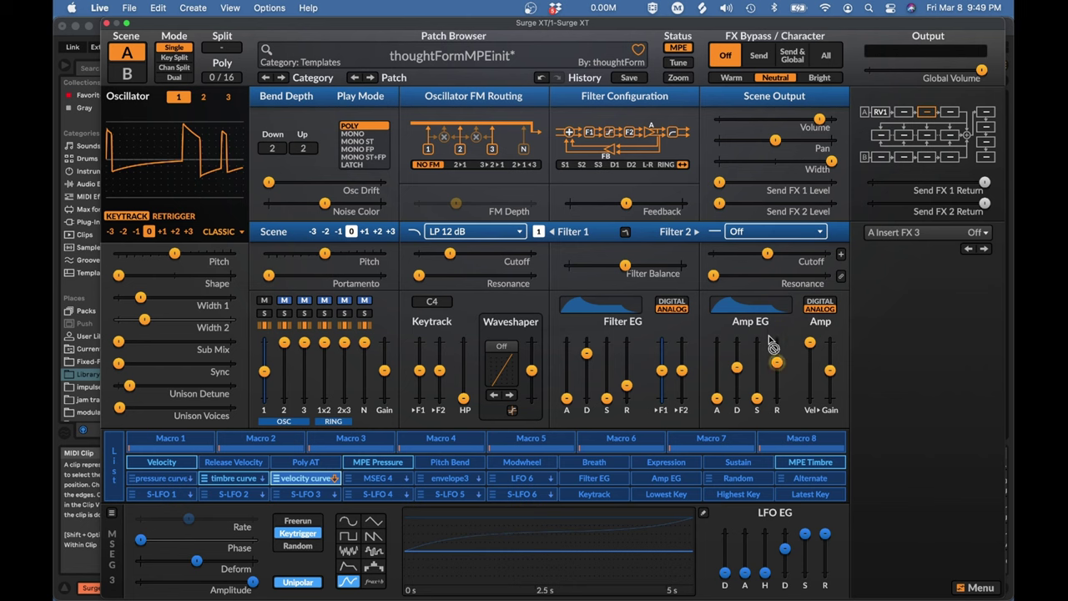
mouse_move(769, 338)
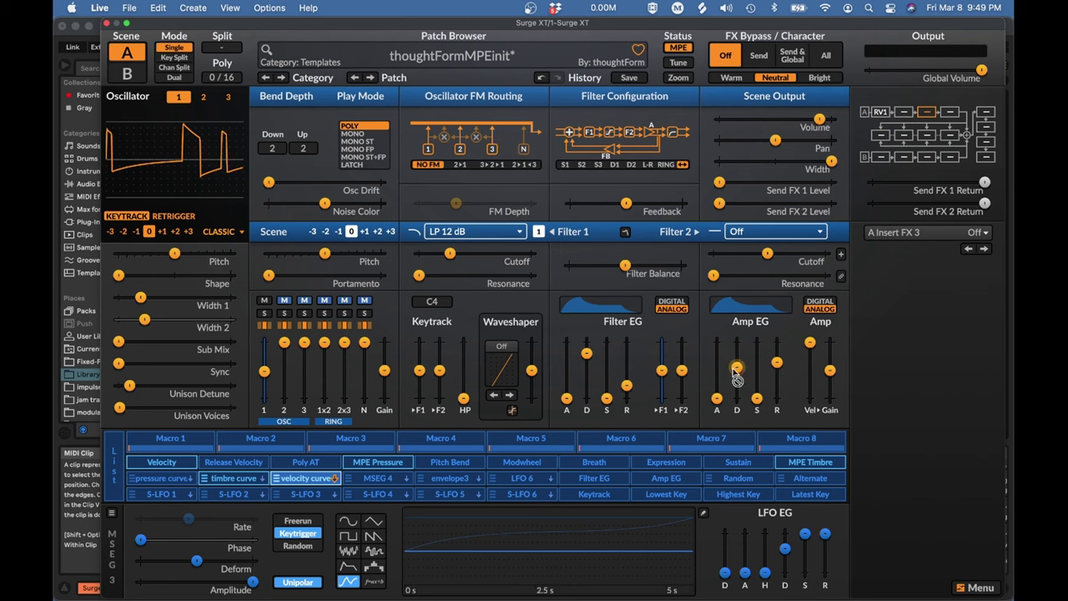
mouse_move(741, 377)
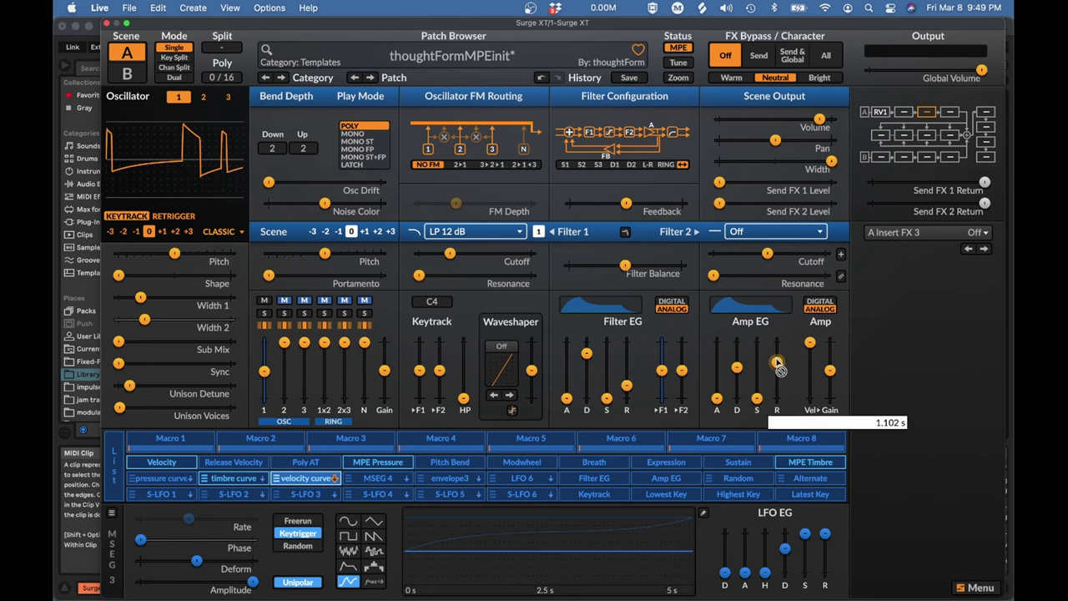
- Shorten the Amp EG release to 0.007 s and lengthen its decay
drag(777, 362, 777, 399)
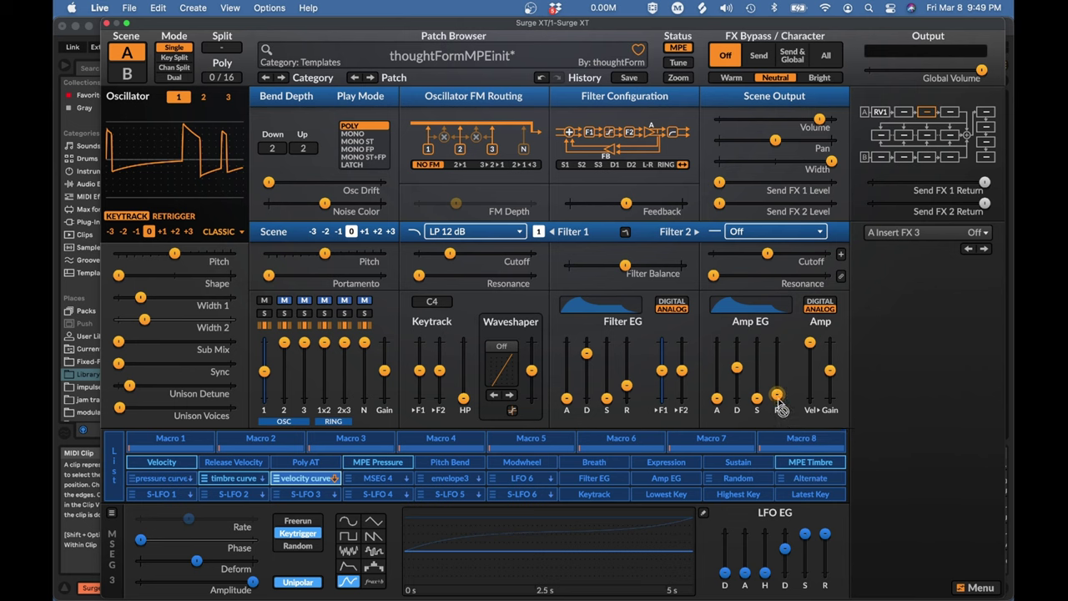
click(779, 399)
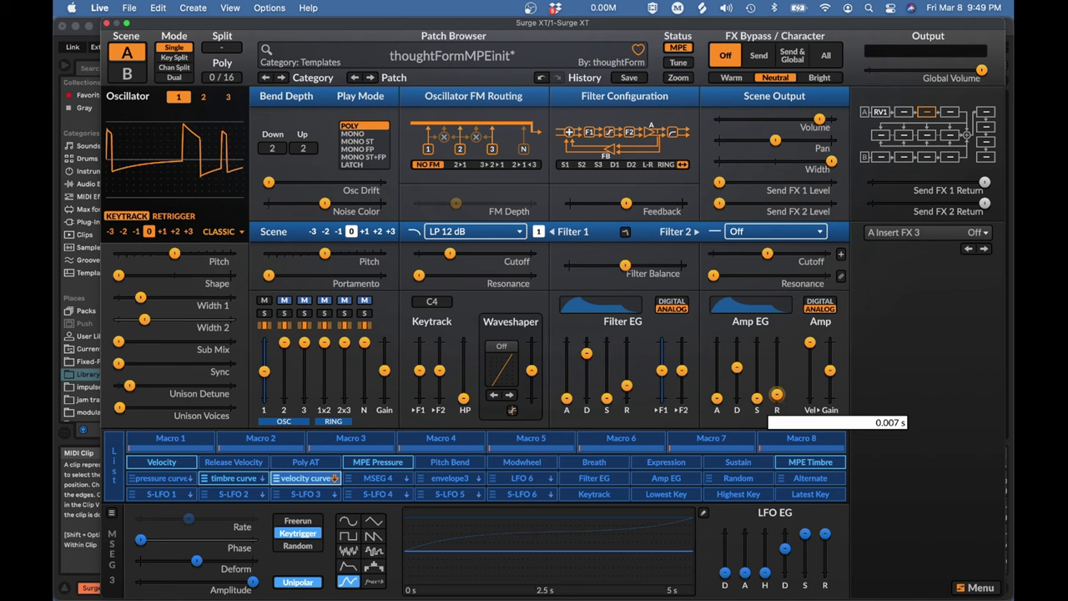
mouse_move(737, 367)
mouse_down()
mouse_move(737, 334)
mouse_move(738, 365)
mouse_move(735, 351)
mouse_up()
click(737, 371)
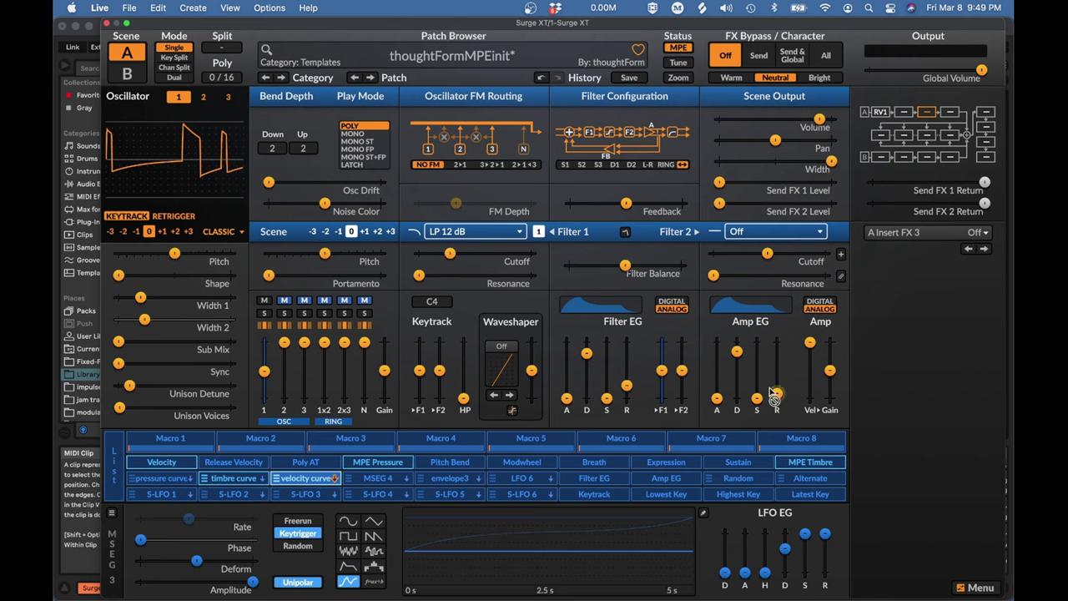
mouse_move(751, 376)
- Lengthen the Amp EG release to about 0.213 s or slightly more and shorten its decay substantially
drag(777, 394, 777, 365)
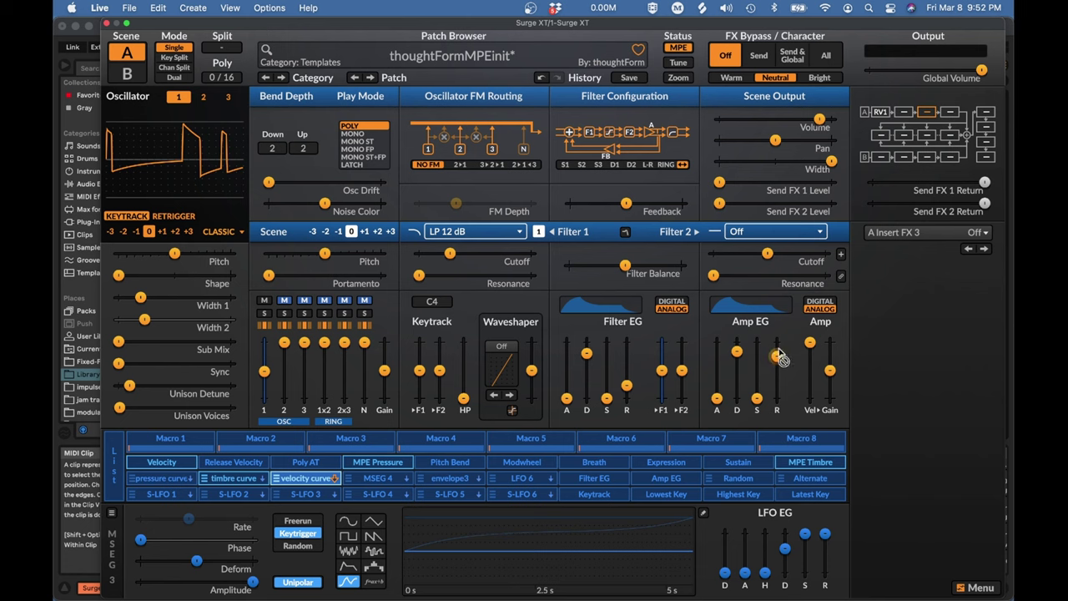
drag(778, 364, 777, 379)
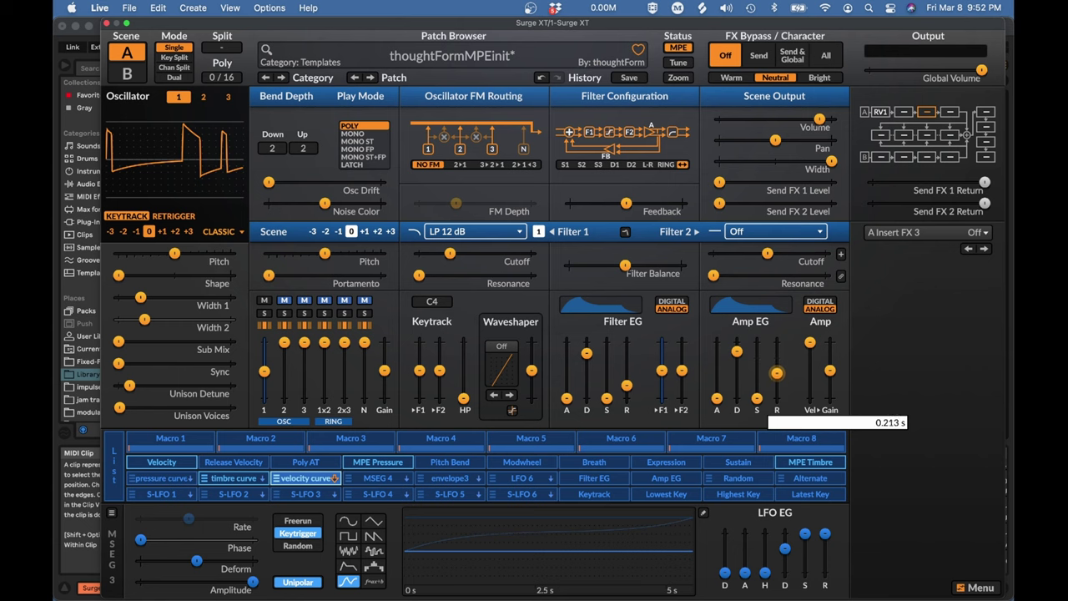
drag(737, 351, 776, 377)
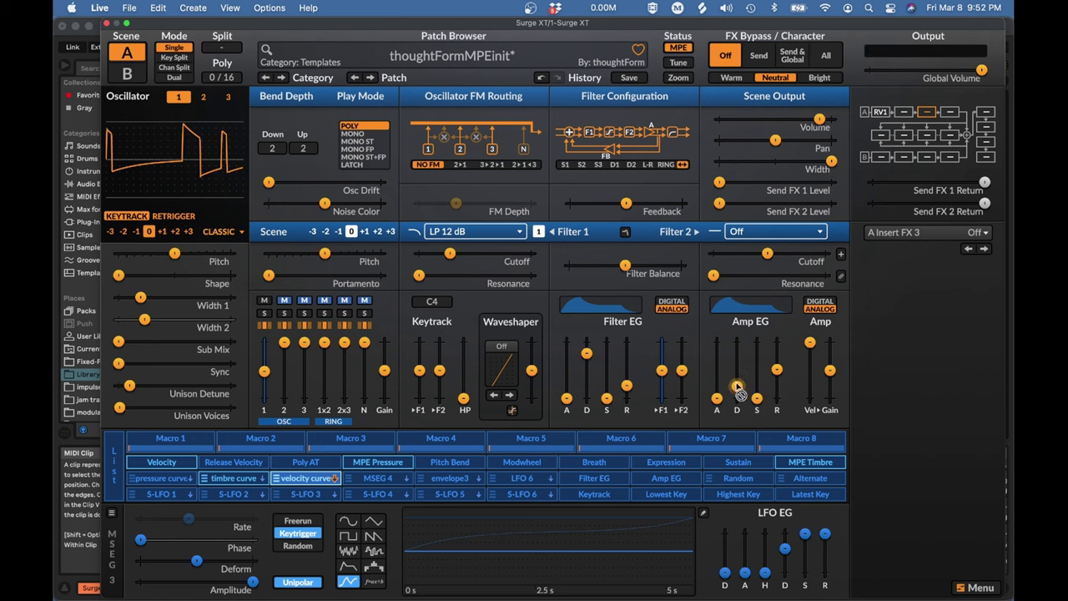
- Lengthen the Amp EG decay and both envelopes' releases, and raise the level of oscillator 1 in the mixer
drag(738, 385, 739, 346)
drag(739, 382, 776, 326)
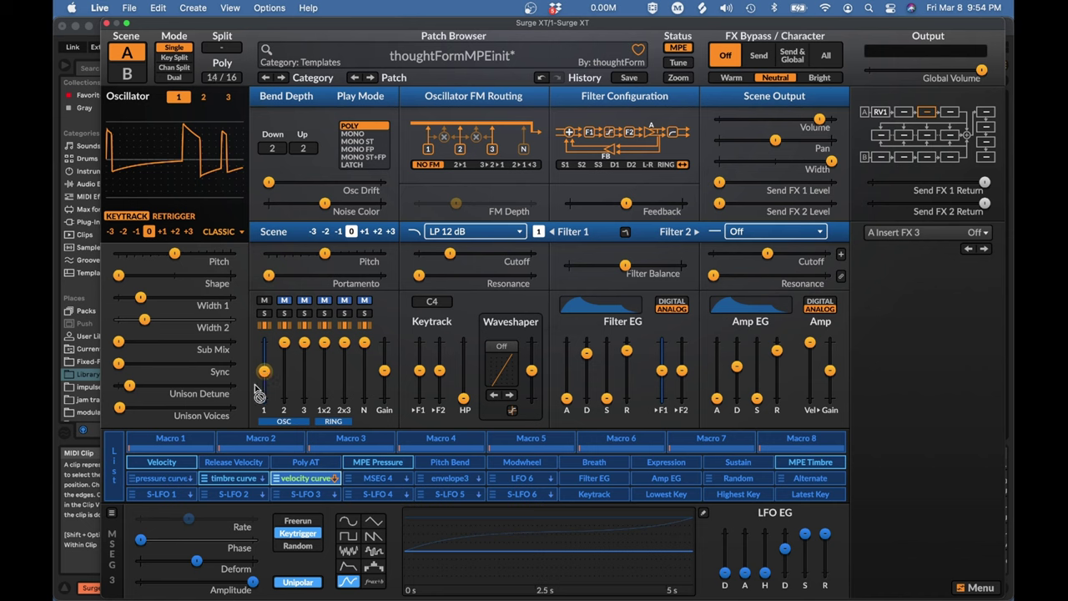
drag(264, 371, 260, 343)
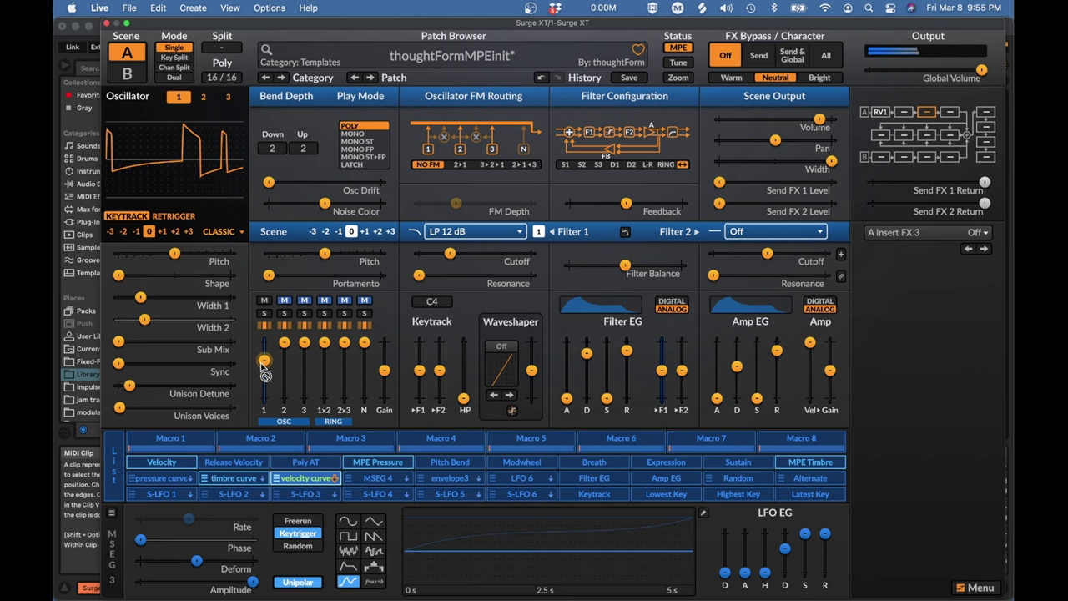
- Raise the Filter EG decay to maximum and give the Amp EG a short decay with a moderate release
drag(737, 367, 736, 357)
mouse_move(770, 361)
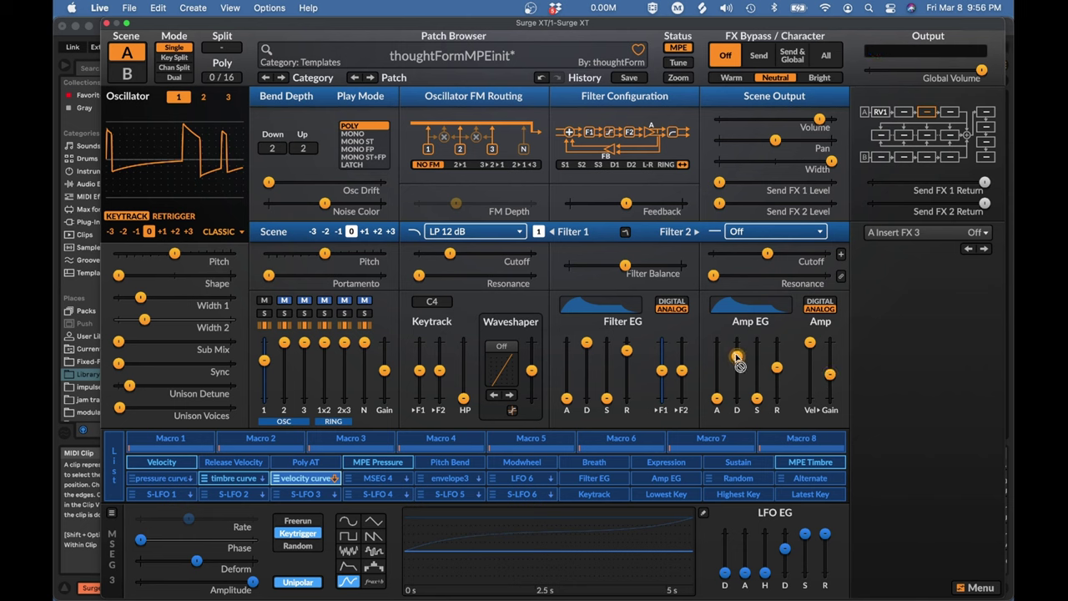
drag(737, 356, 737, 373)
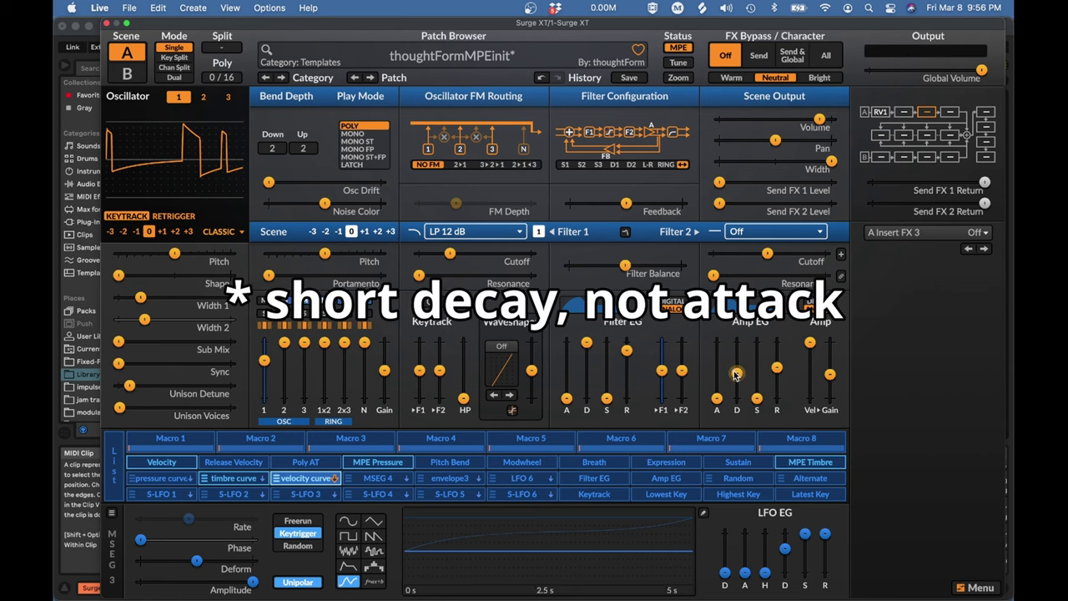
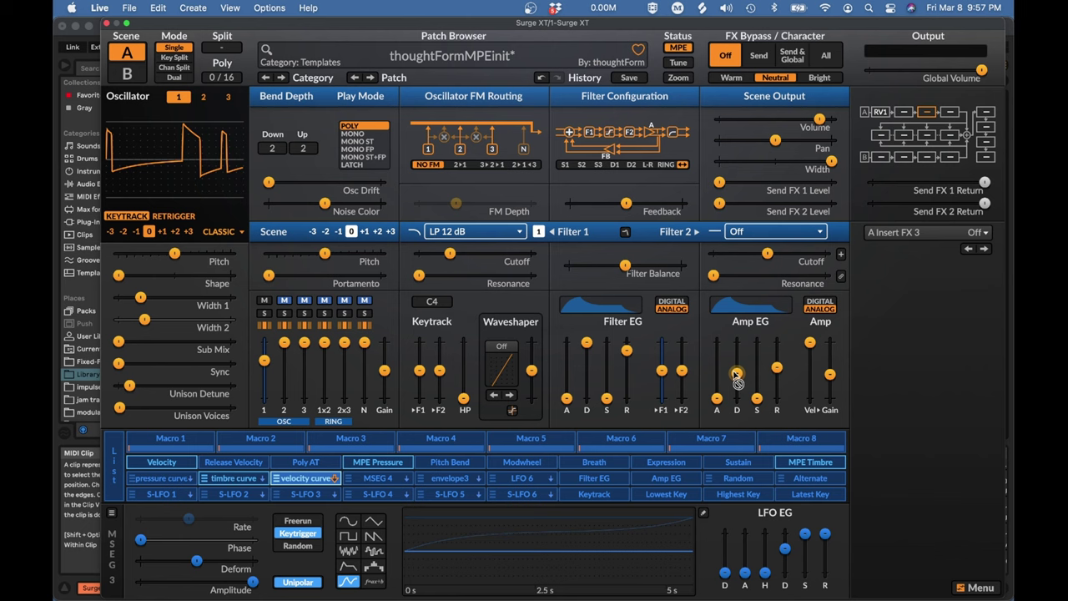
- Bring the Filter EG decay down from its maximum and lengthen the Amp EG decay to a similar level
drag(738, 379, 740, 355)
drag(587, 342, 587, 361)
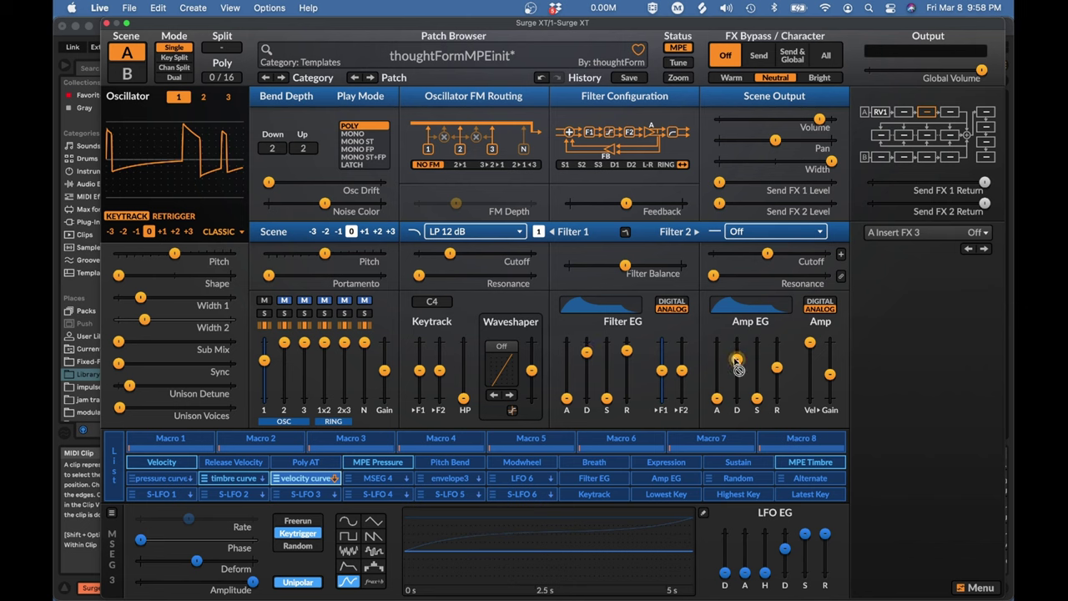
drag(737, 358, 737, 352)
- Examine which oscillator parameter the timbre curve modulates and by how much
click(233, 479)
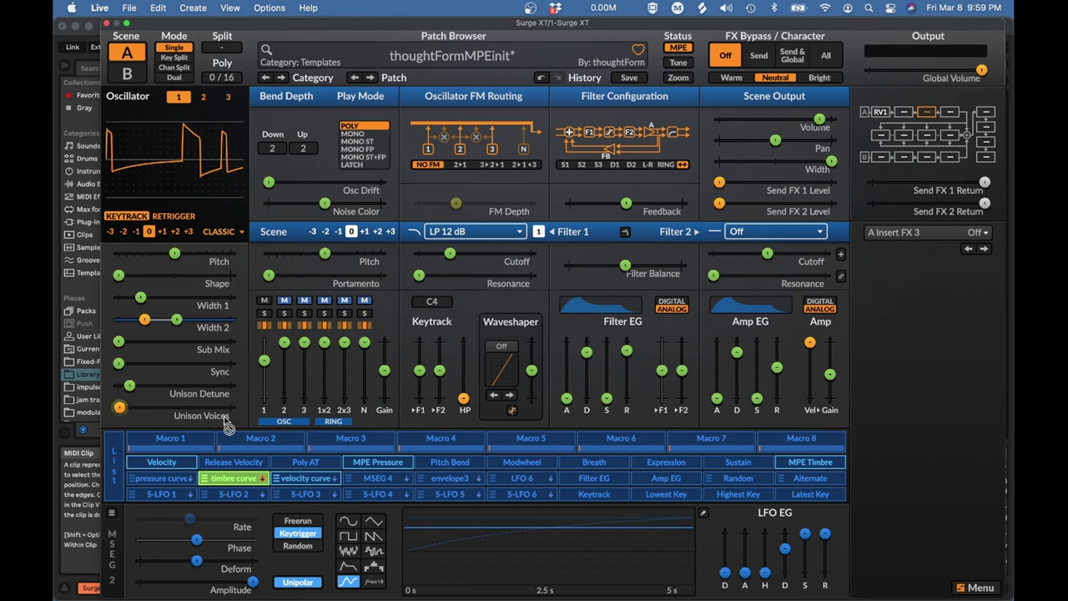
click(238, 480)
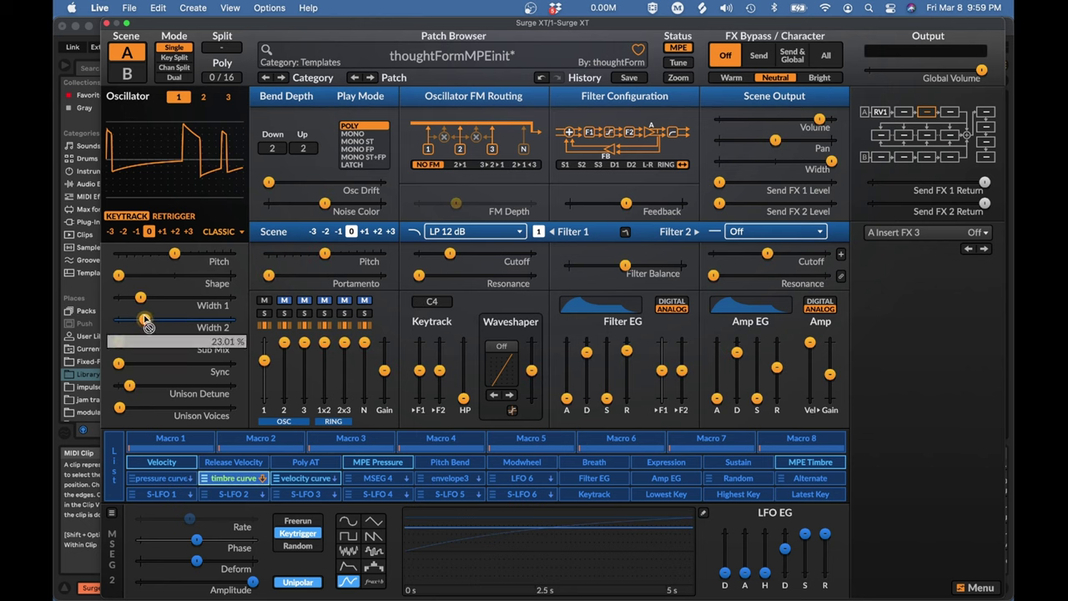
- Set oscillator 1's Width 2 to about 8.65 % and extend its timbre curve modulation to about 48.02 %
mouse_move(145, 319)
mouse_down()
mouse_move(104, 320)
mouse_move(128, 320)
mouse_up()
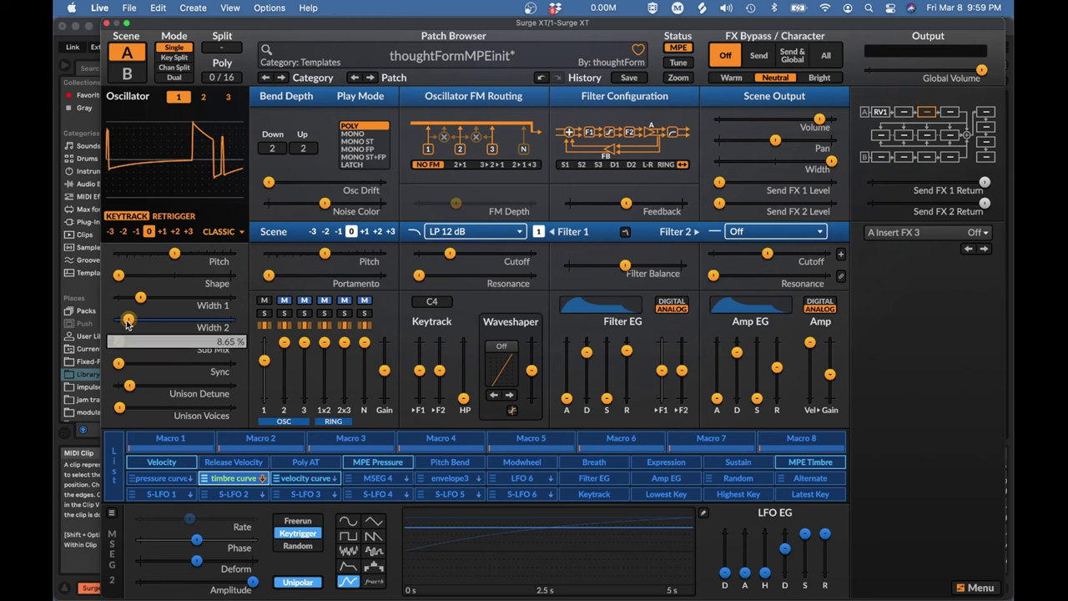
click(234, 479)
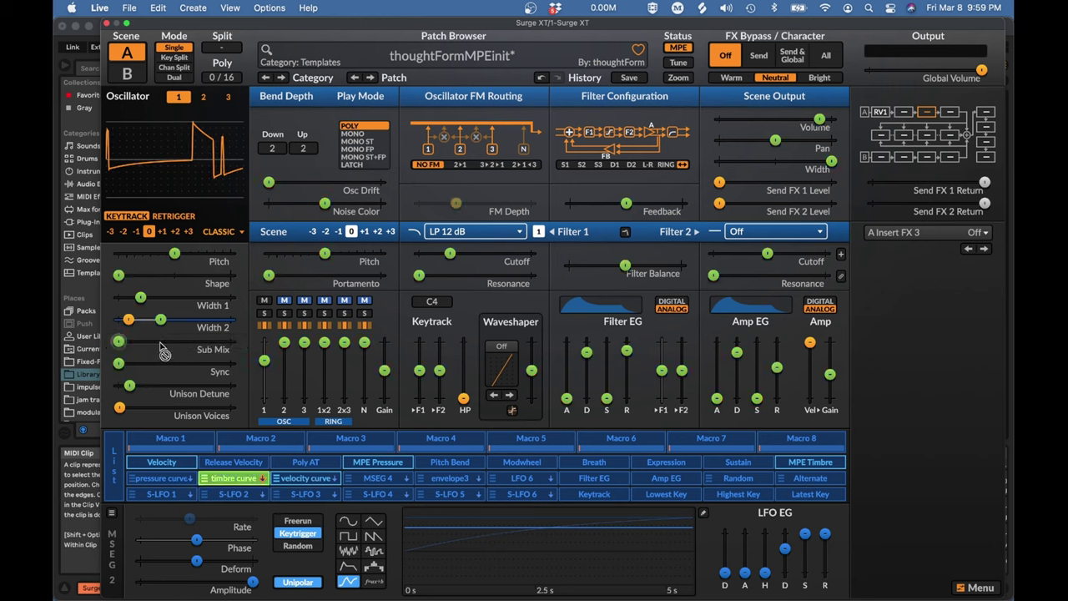
drag(161, 320, 172, 318)
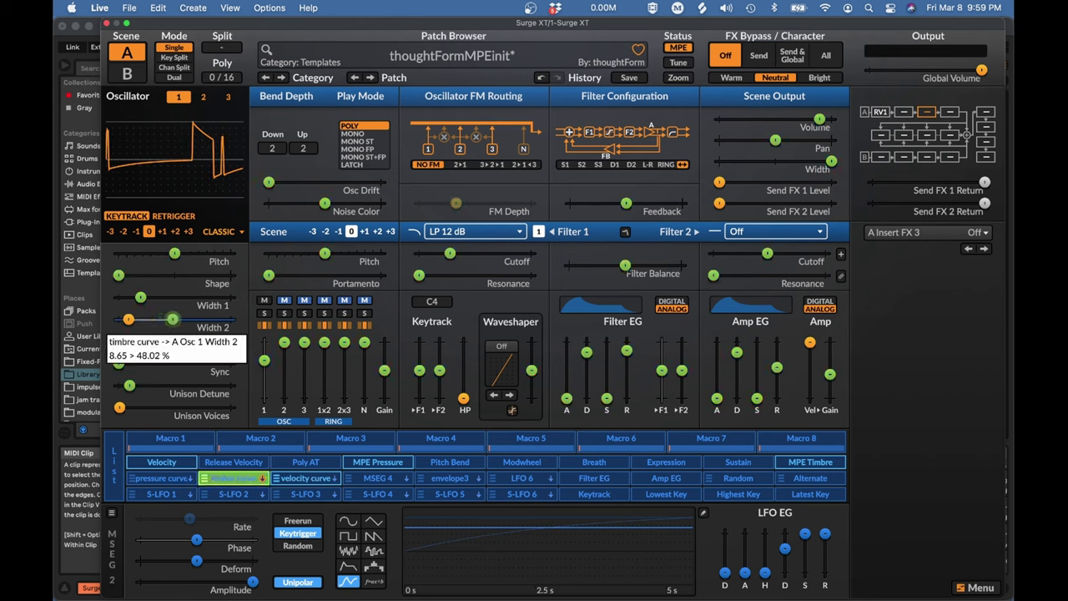
click(227, 479)
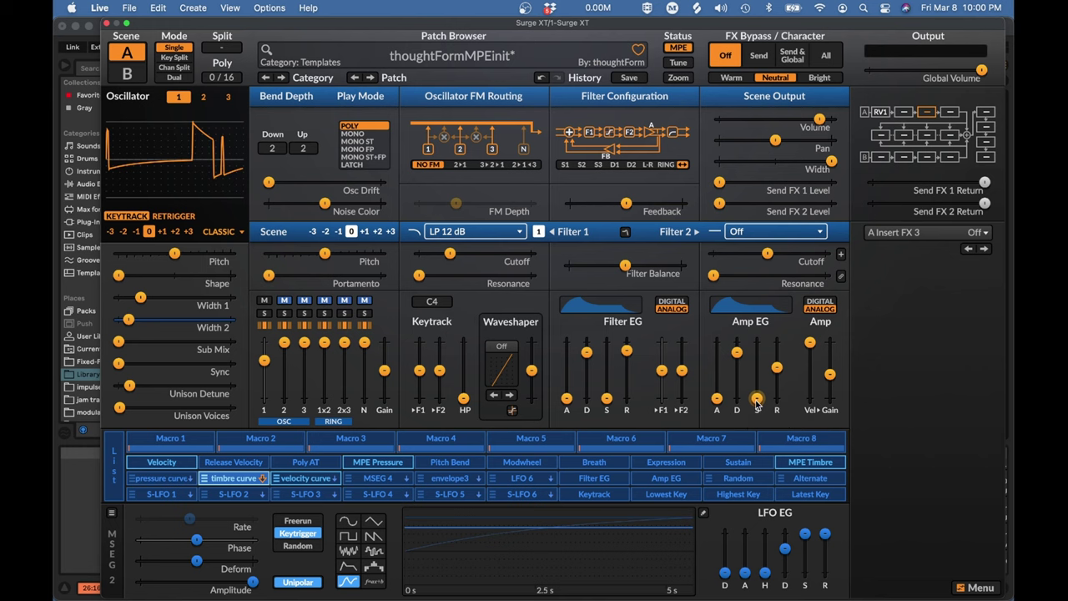
- Modulate the Amp EG sustain with the pressure curve, raising it most of the way up
click(159, 478)
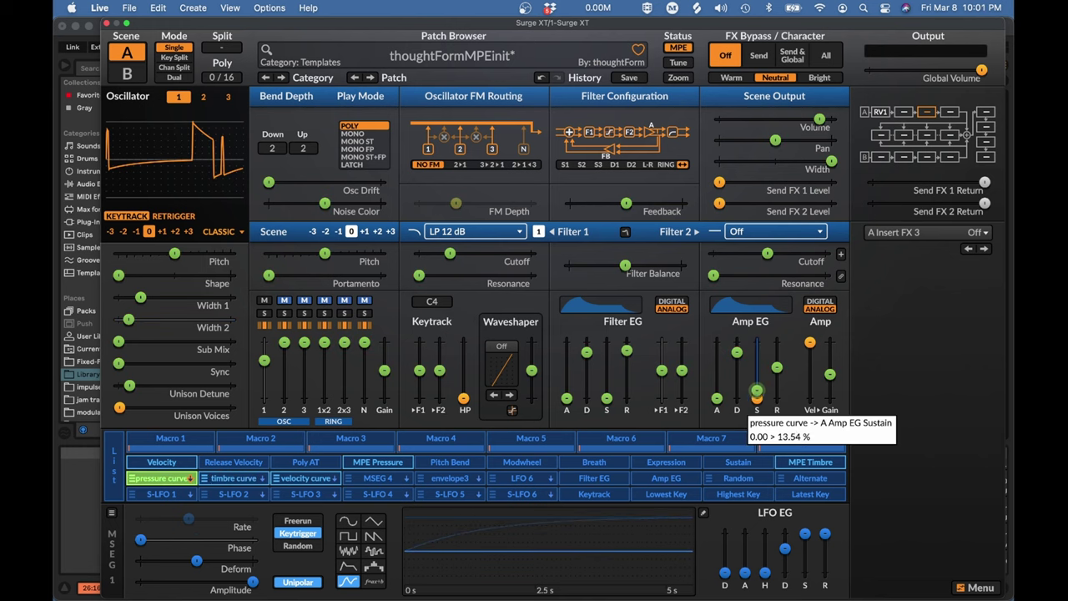
drag(757, 398, 755, 357)
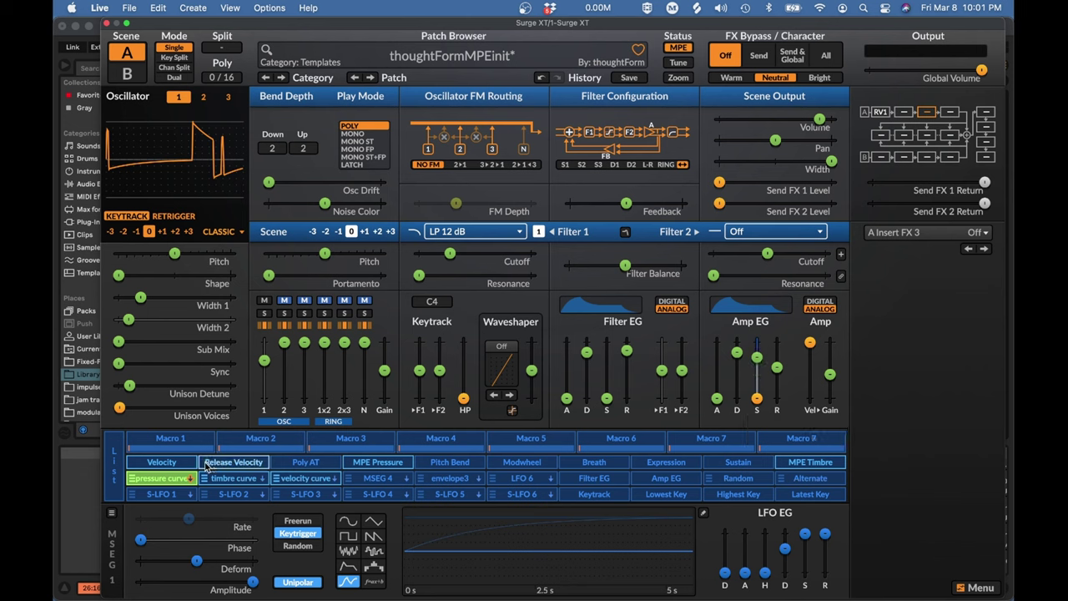
click(160, 481)
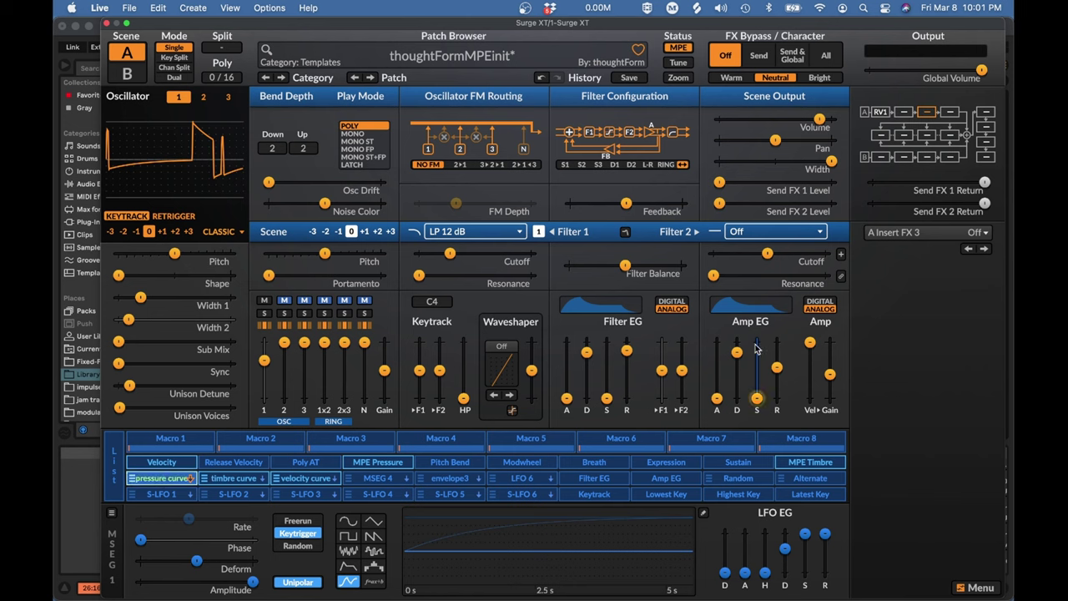
mouse_move(756, 349)
- Check the velocity curve's targets, and raise the pressure curve's modulation of the Amp EG sustain to 100 %
click(305, 479)
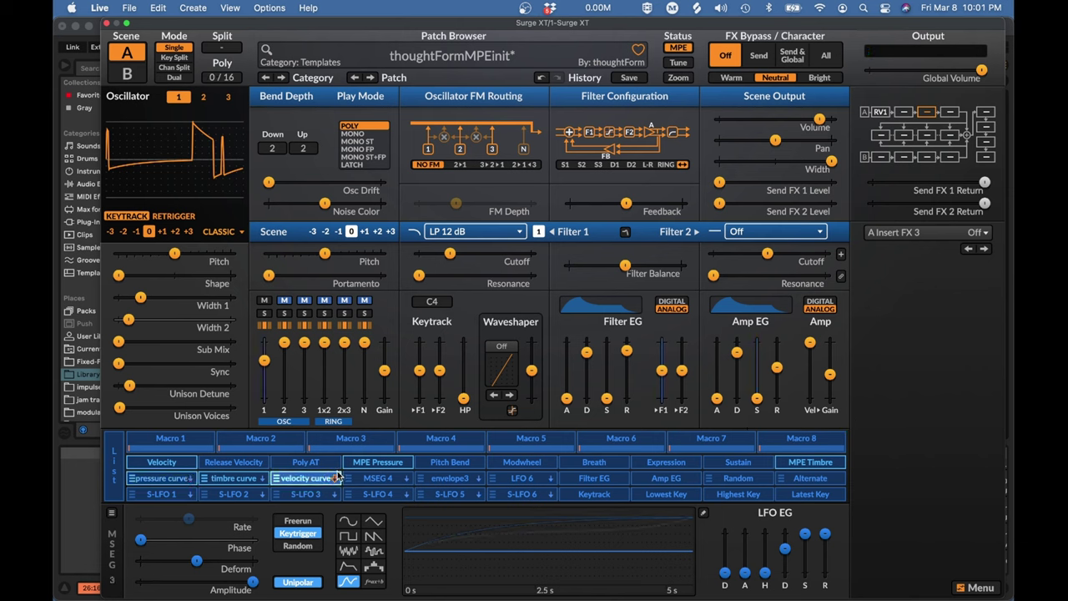
click(173, 483)
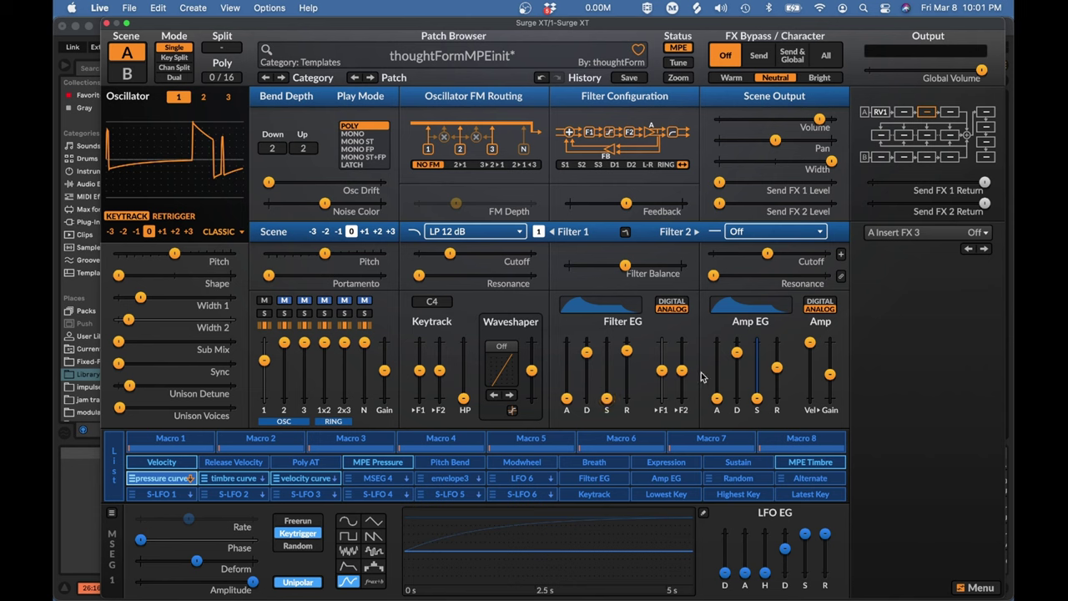
click(757, 399)
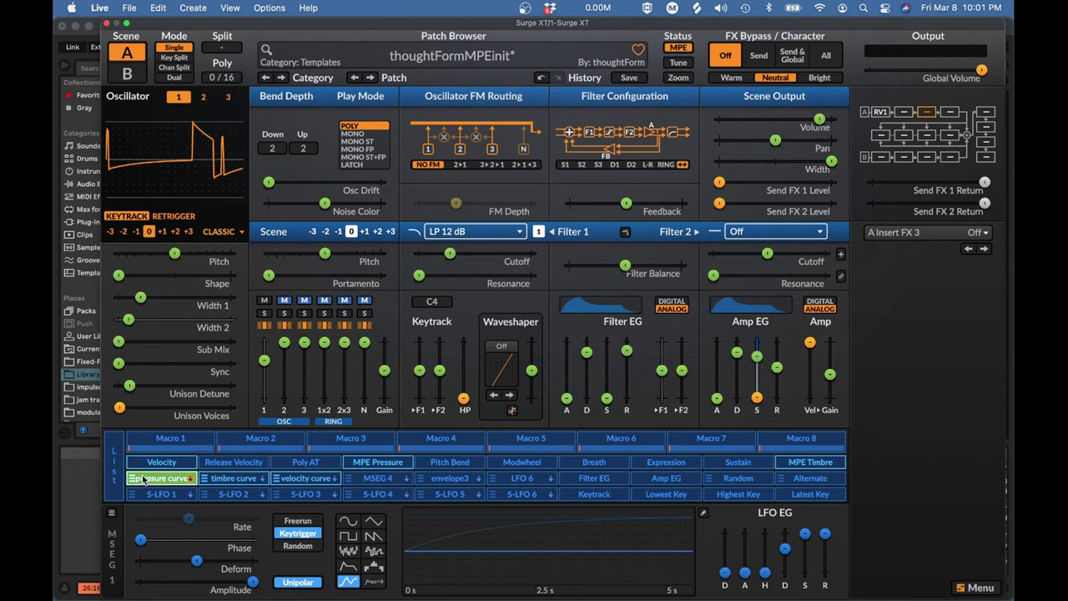
drag(757, 356, 757, 341)
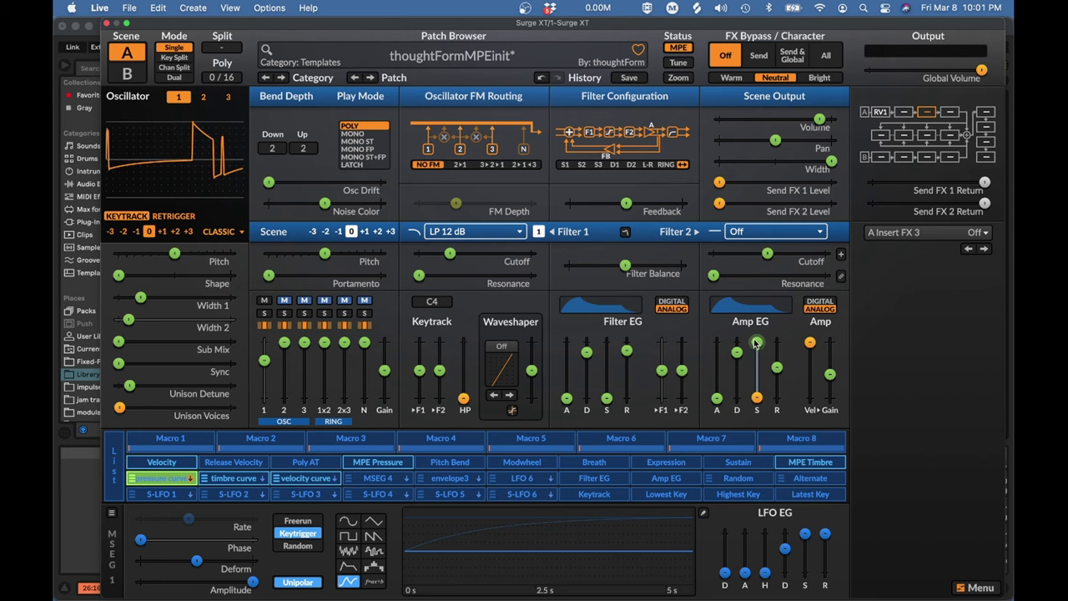
click(152, 480)
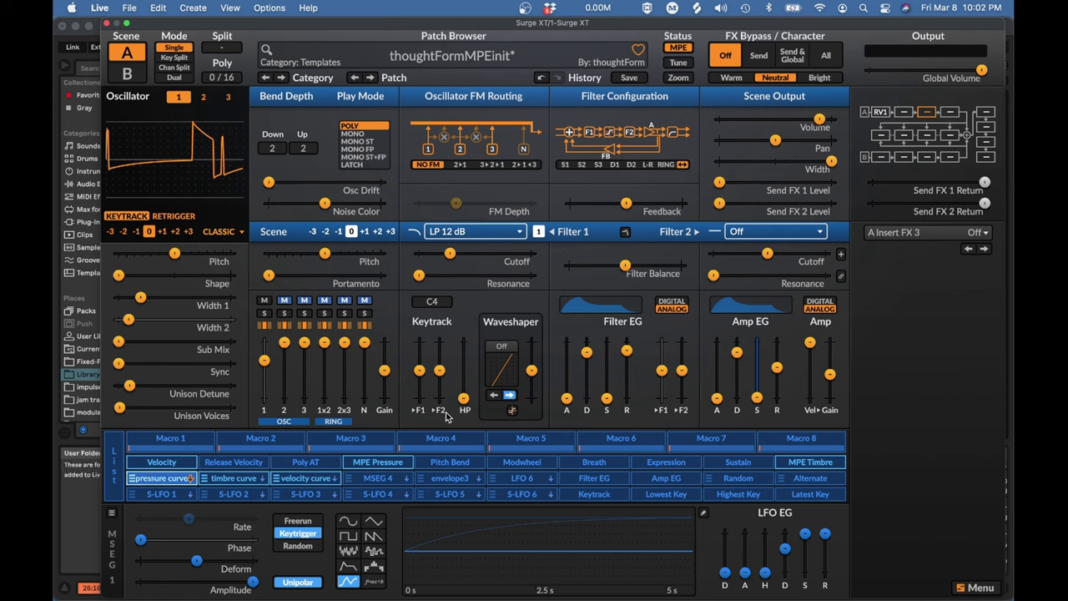
- Modulate the Filter EG sustain with the pressure curve by about 72.26 %
click(159, 478)
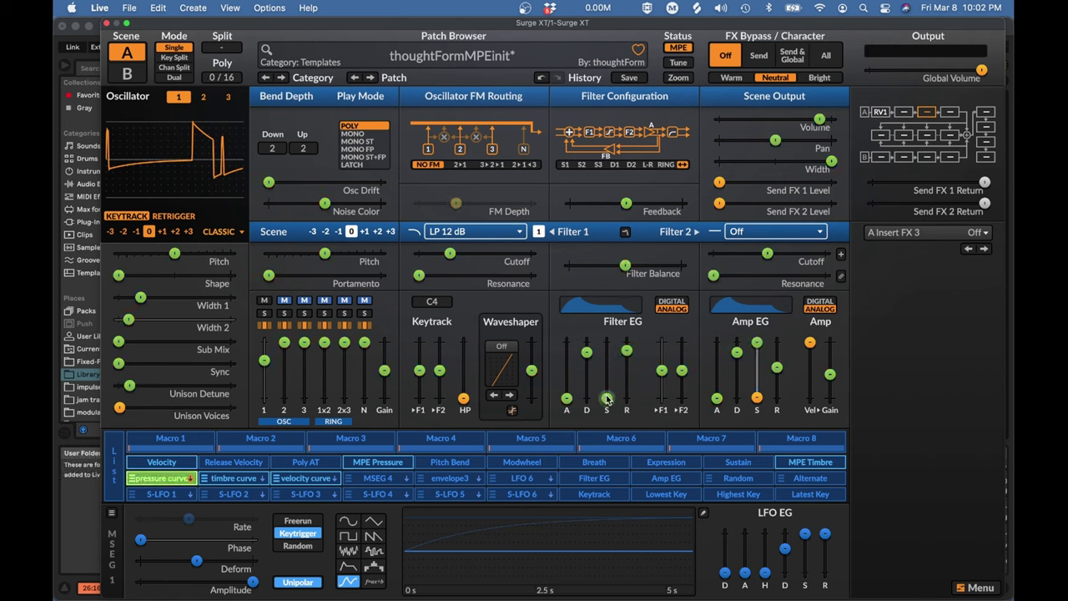
drag(607, 398, 607, 356)
click(163, 479)
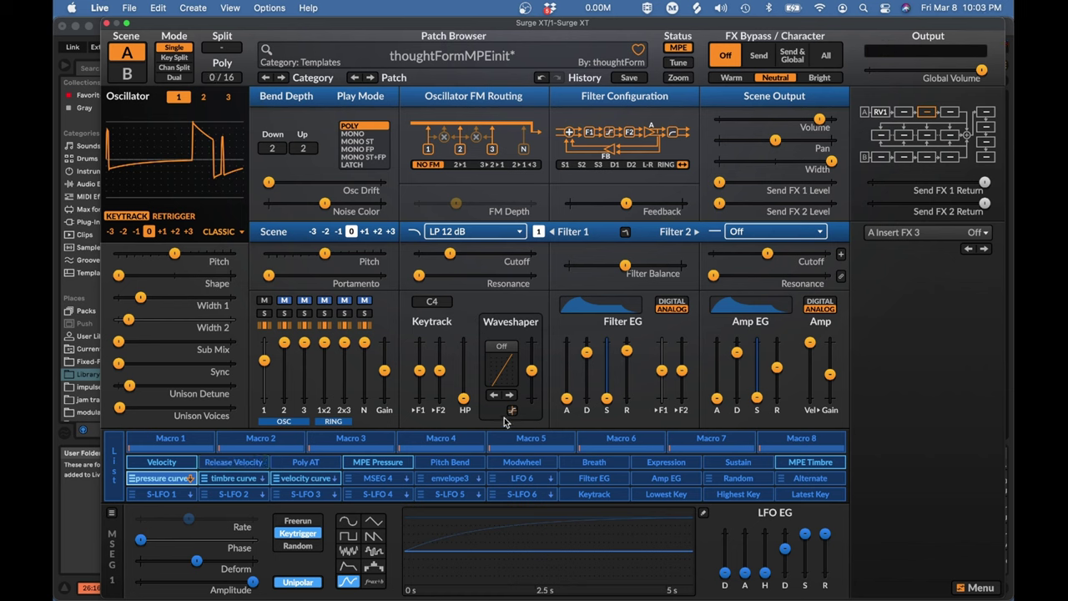
- Remove the pressure curve modulation from both the Filter EG sustain and the Amp EG sustain
right_click(608, 399)
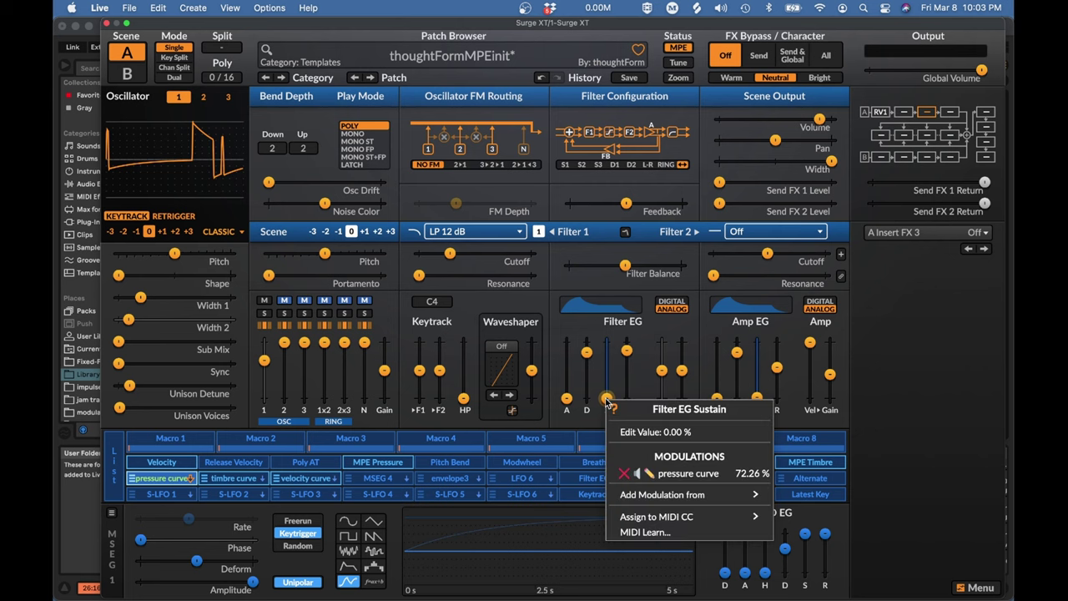
click(625, 475)
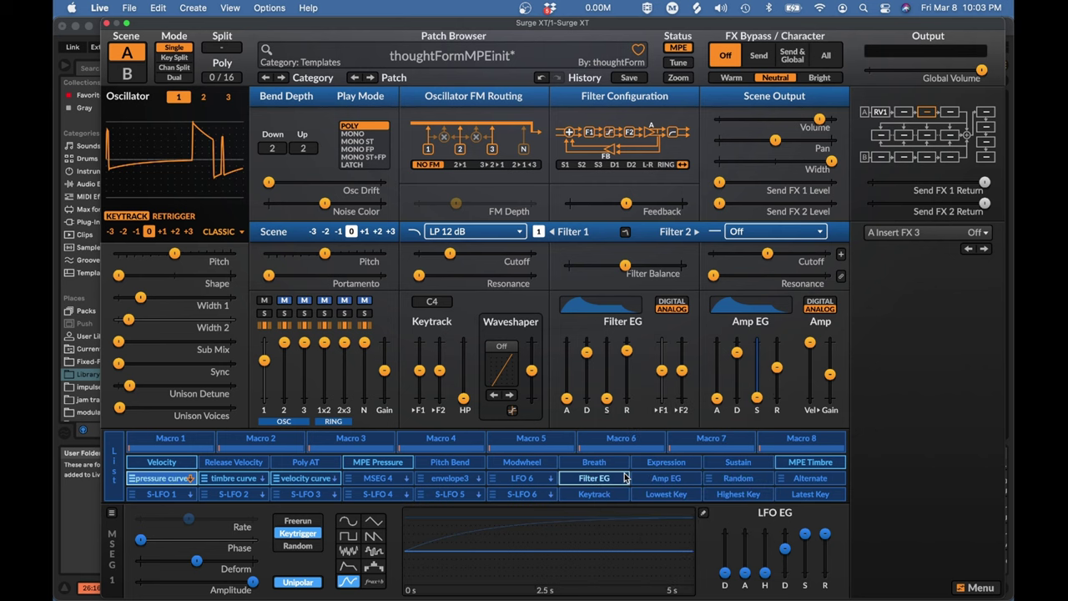
right_click(757, 399)
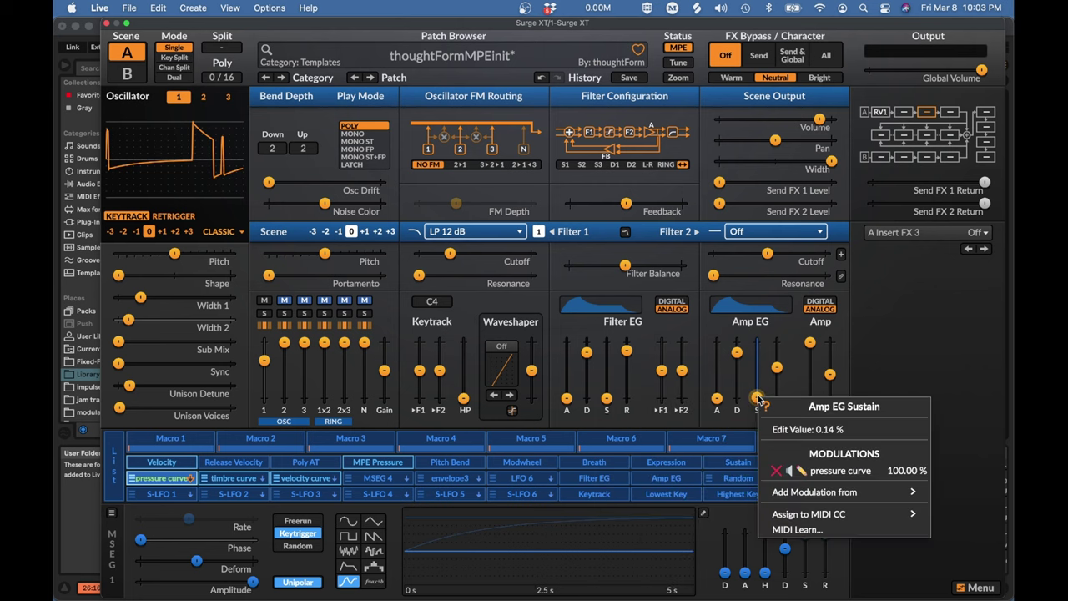
click(775, 470)
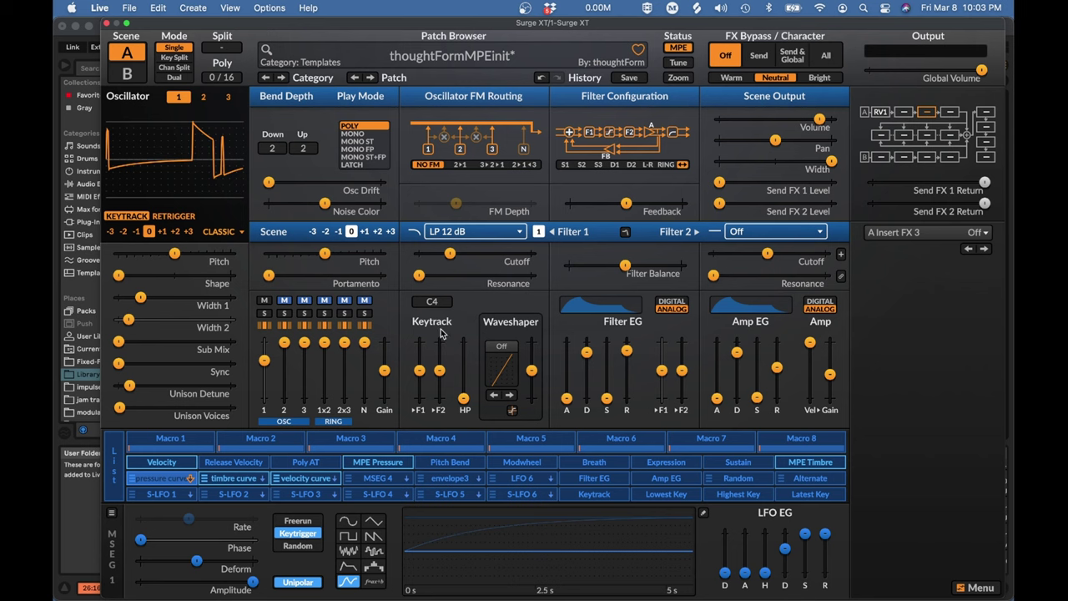
- Modulate oscillator 1's pitch upward with the pressure curve
click(157, 480)
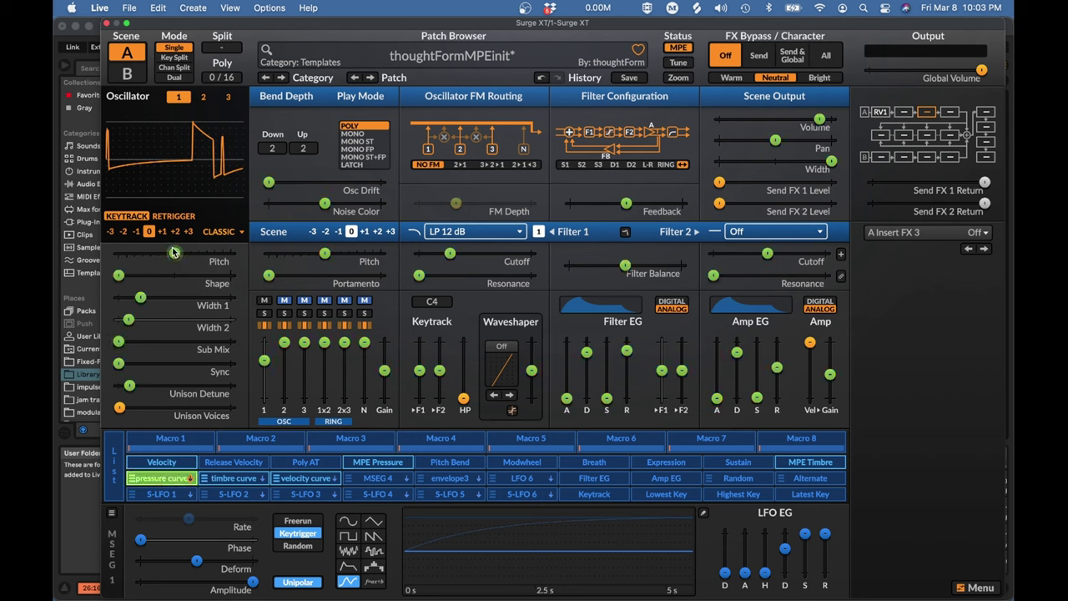
drag(175, 256, 197, 252)
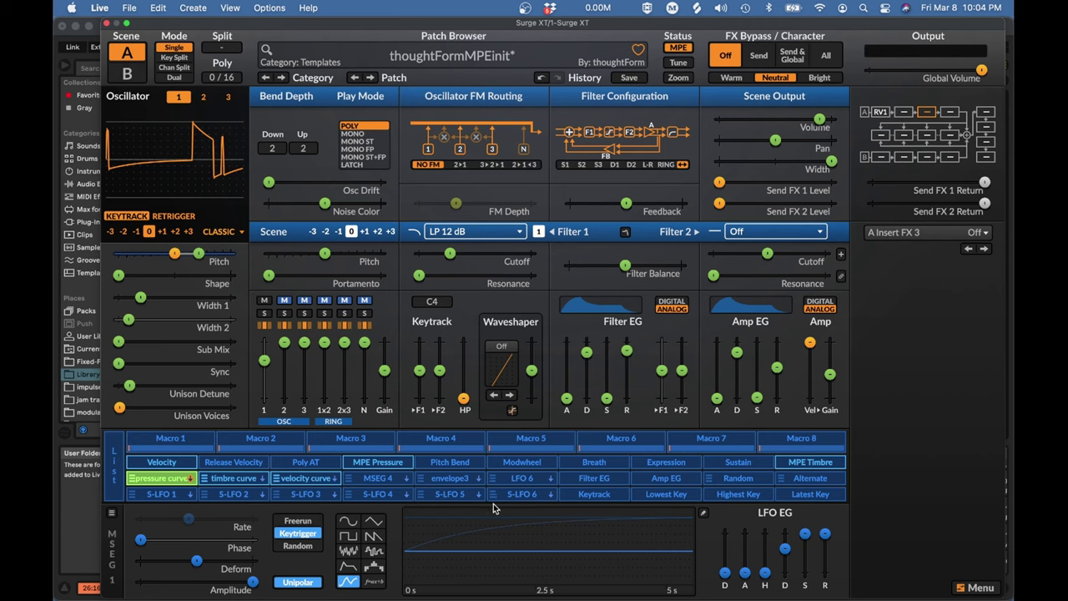
- Reshape the pressure curve MSEG to stay at zero until about 0.6, and rise linearly to 1.0 at the end
click(705, 514)
double_click(171, 318)
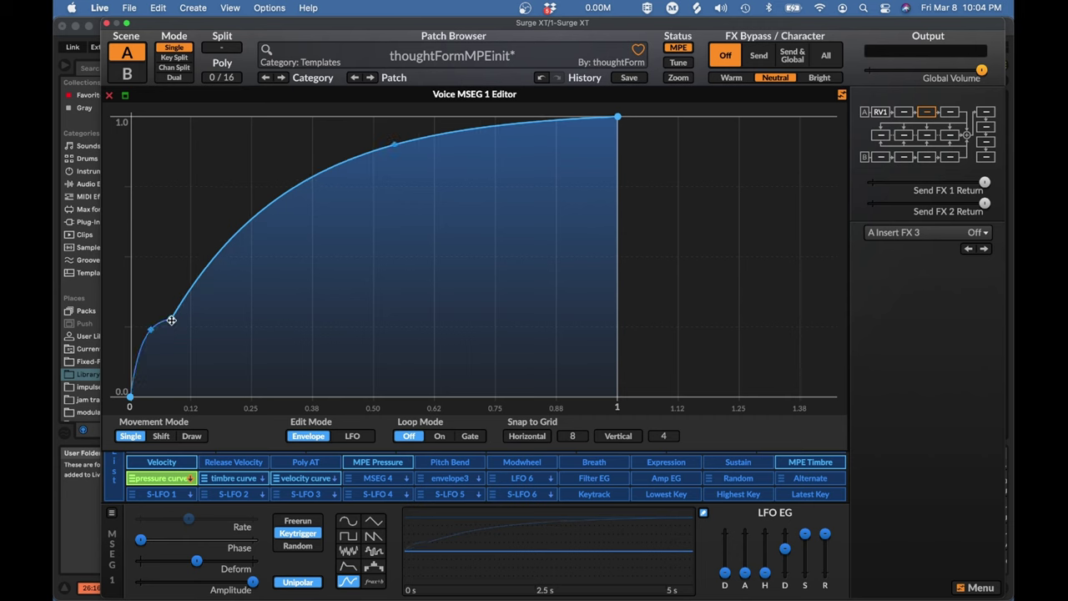
drag(171, 318, 370, 395)
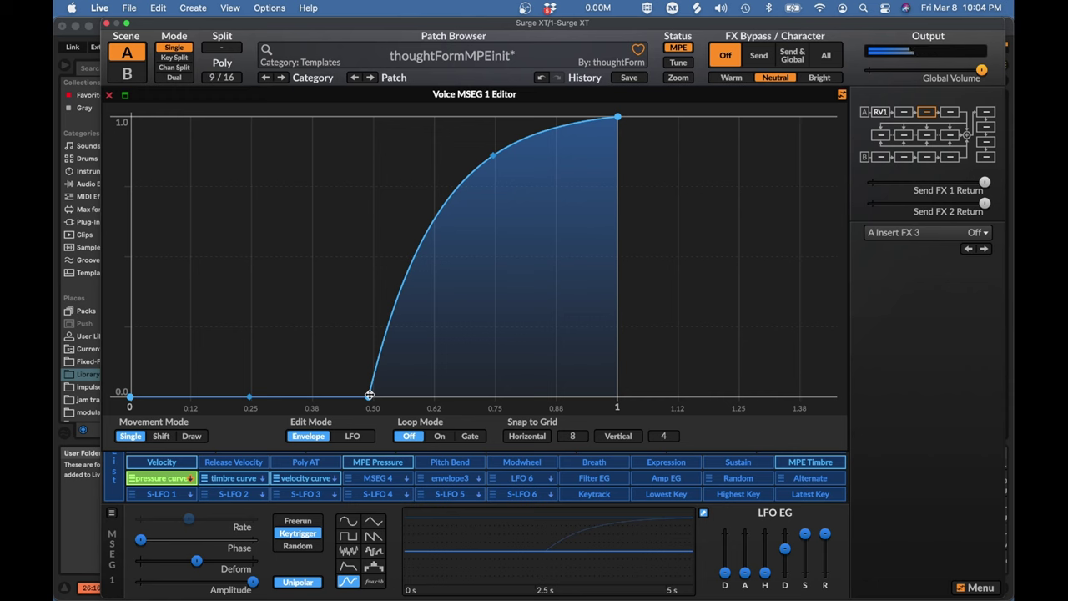
drag(371, 395, 423, 396)
drag(519, 155, 518, 257)
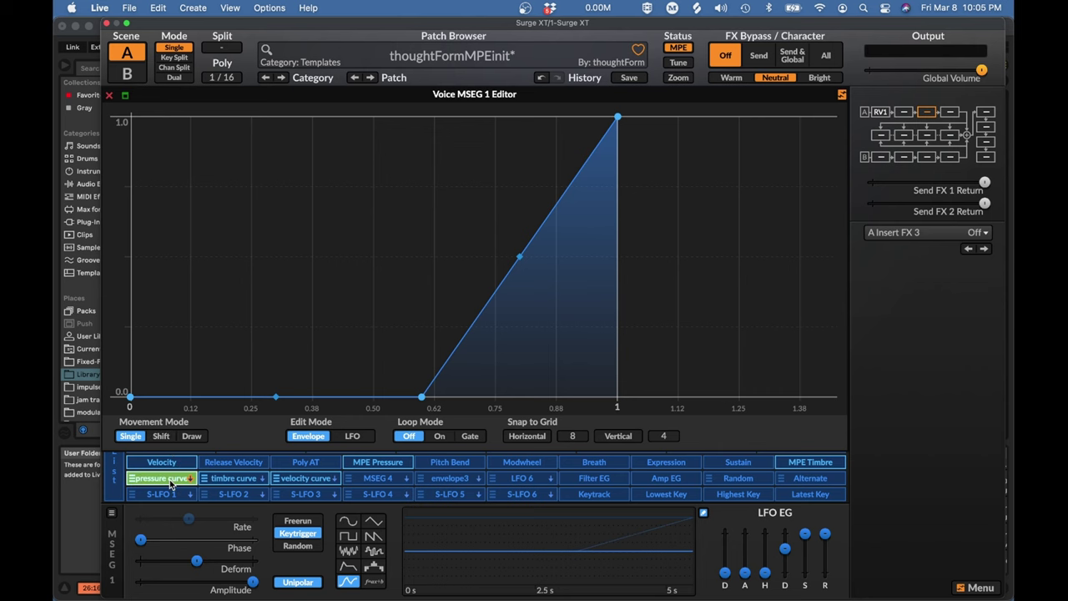
click(703, 513)
- Increase the pressure curve's modulation of oscillator 1's pitch, and clear that modulation again
drag(201, 255, 214, 253)
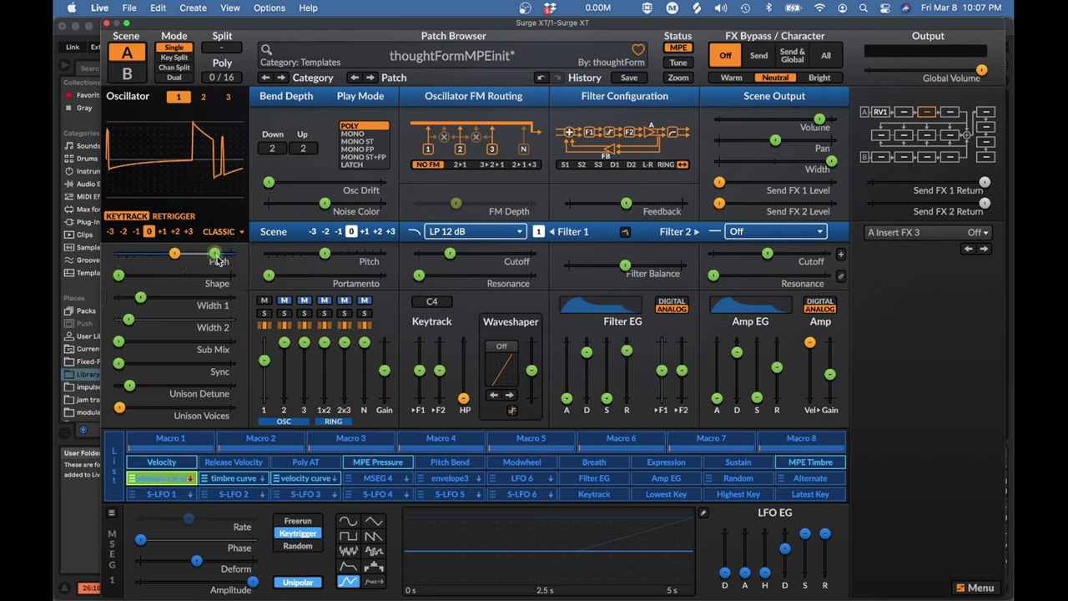
mouse_move(216, 260)
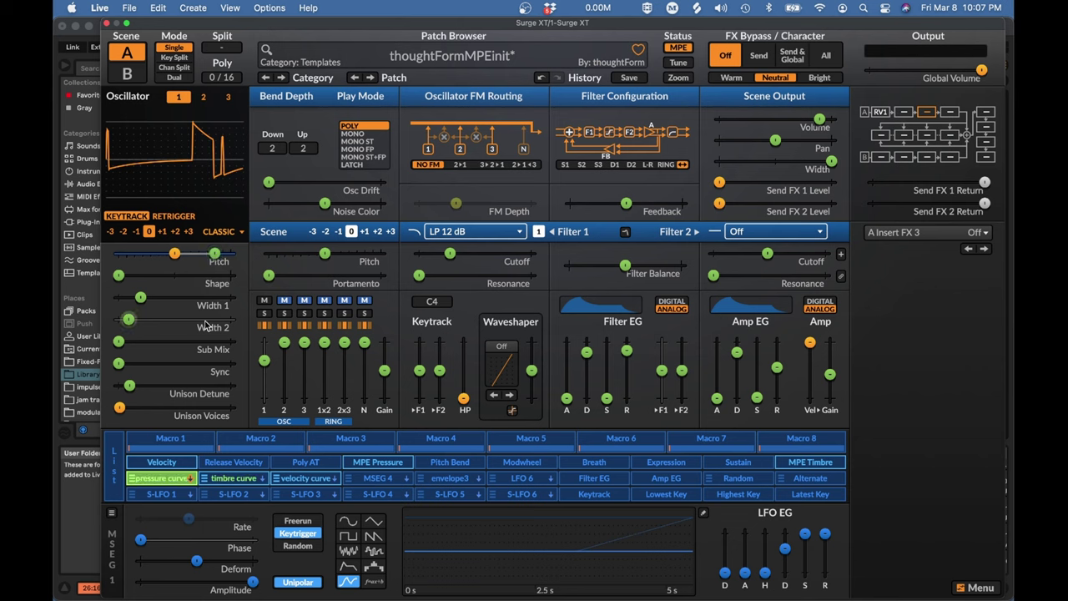
double_click(216, 255)
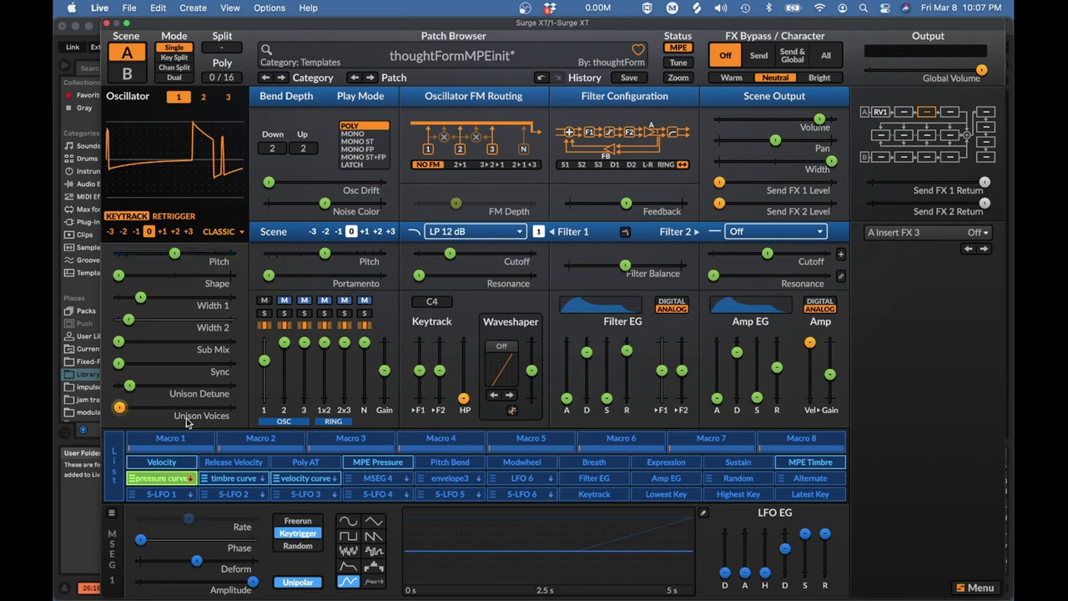
click(168, 482)
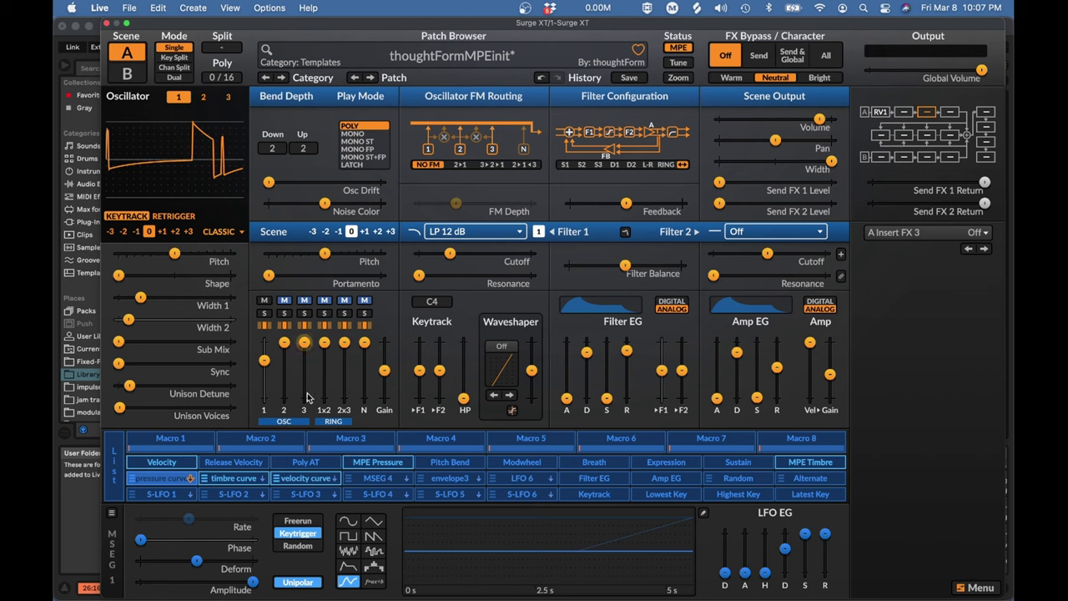
- Assign Macro 1 to MIDI CC 18 (General Purpose Controller #3)
click(177, 440)
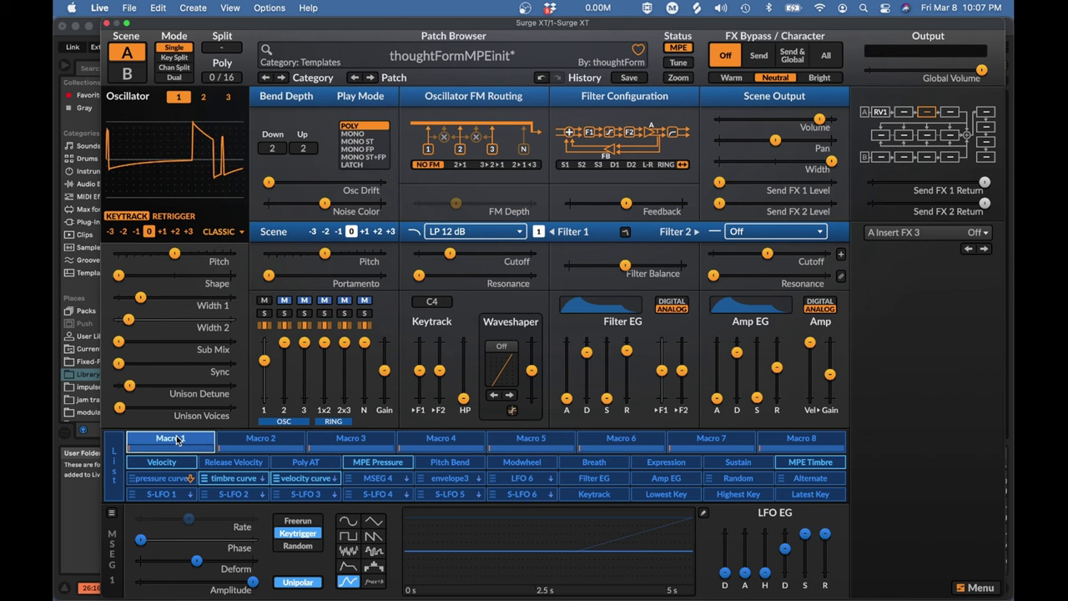
right_click(177, 440)
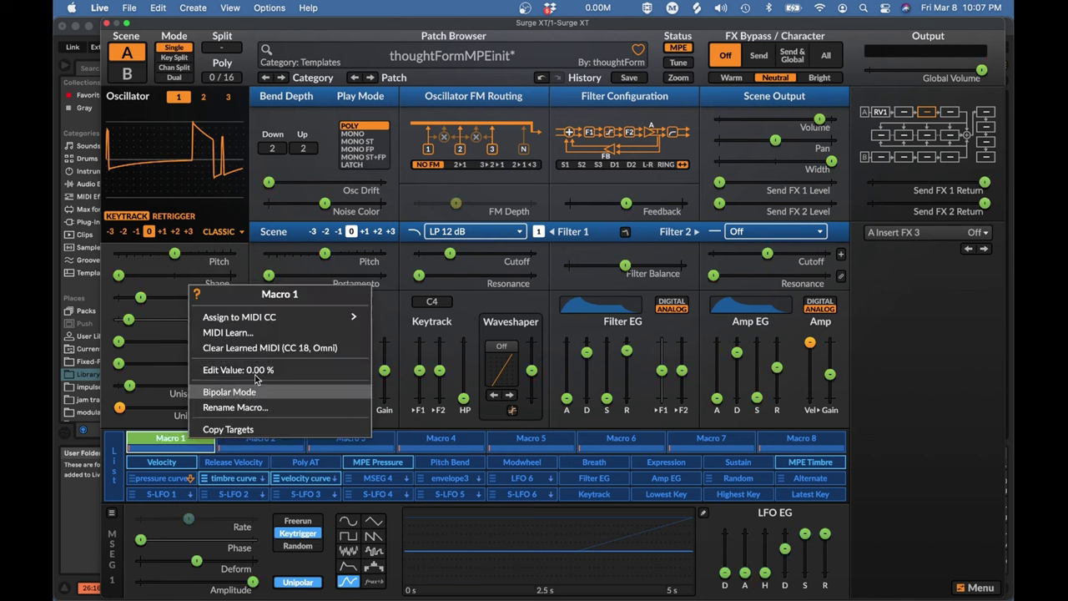
mouse_move(261, 322)
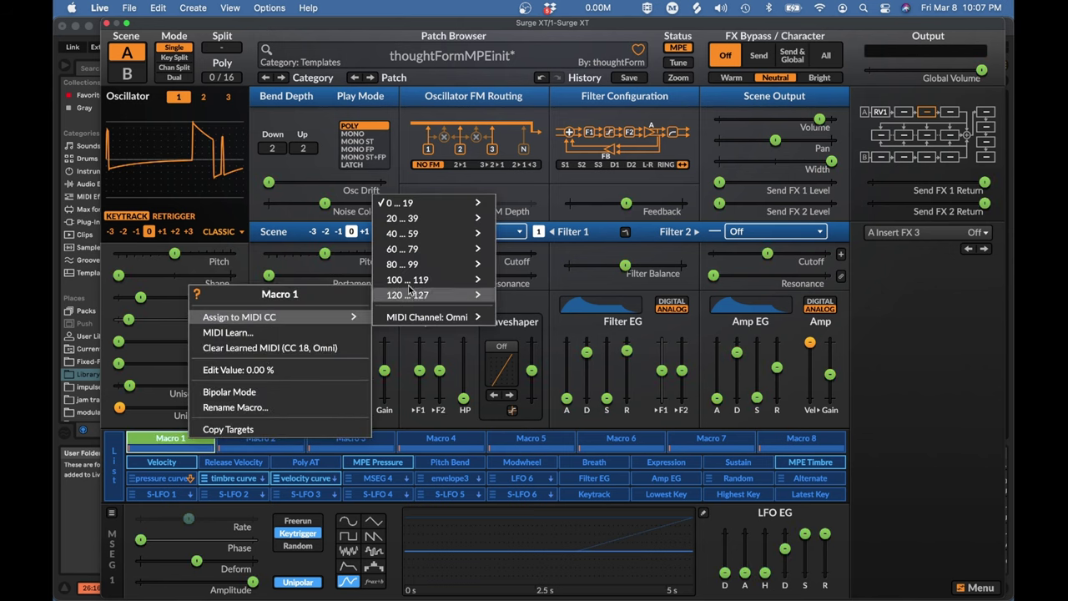
mouse_move(422, 207)
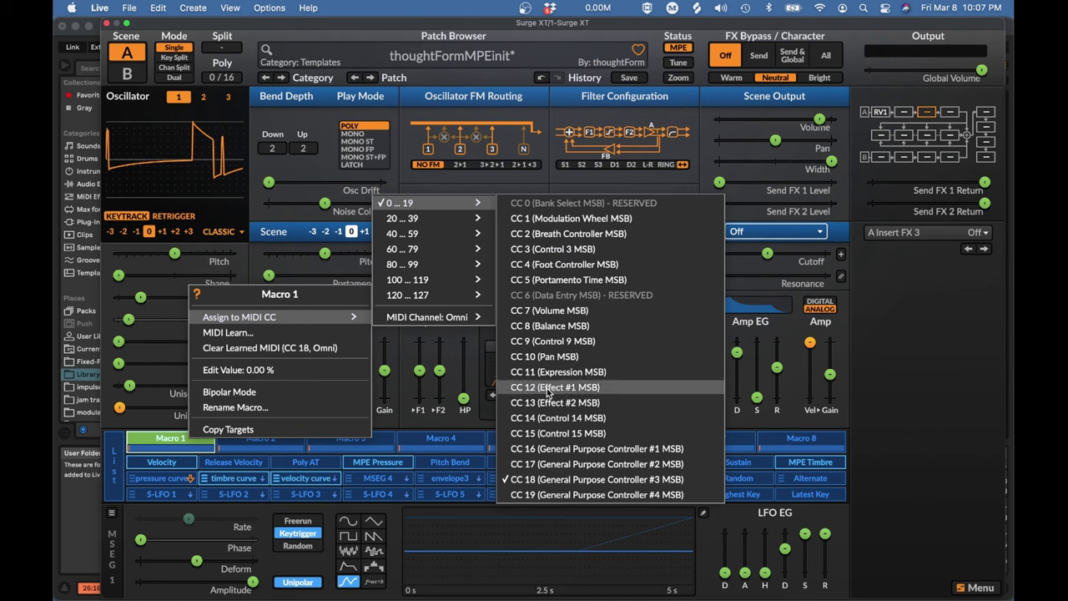
click(596, 479)
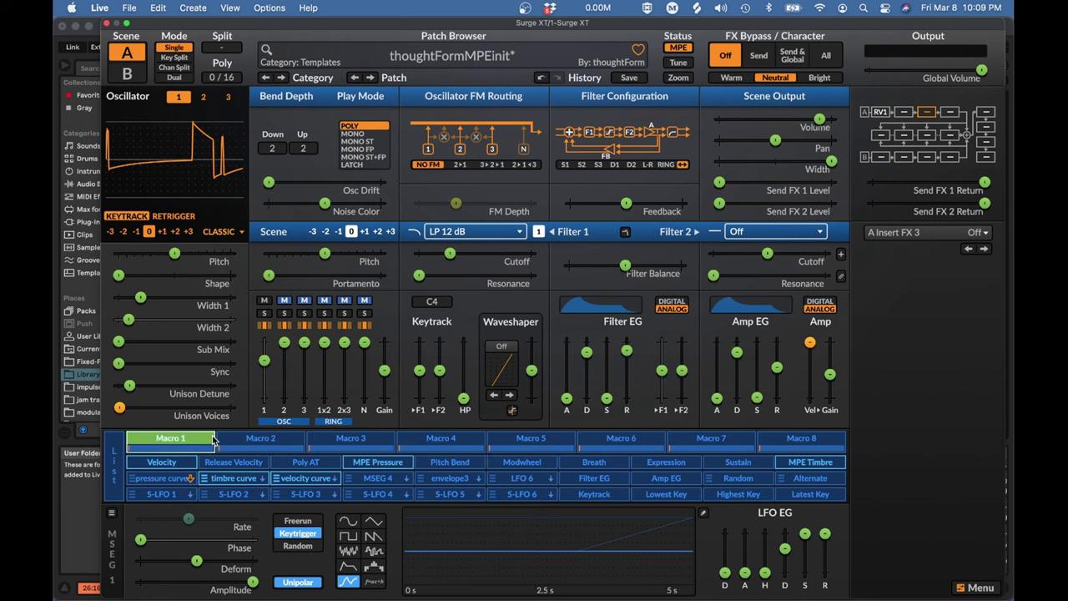
- Rename Macro 1 as Pitch and use it to modulate oscillator 1's pitch upward
drag(214, 441, 198, 252)
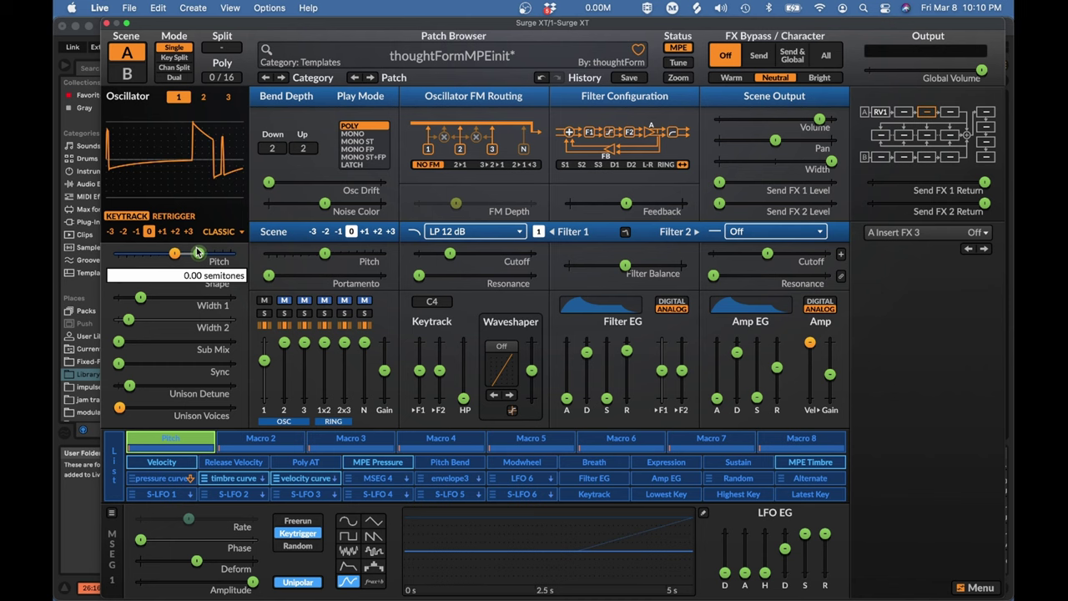
click(185, 443)
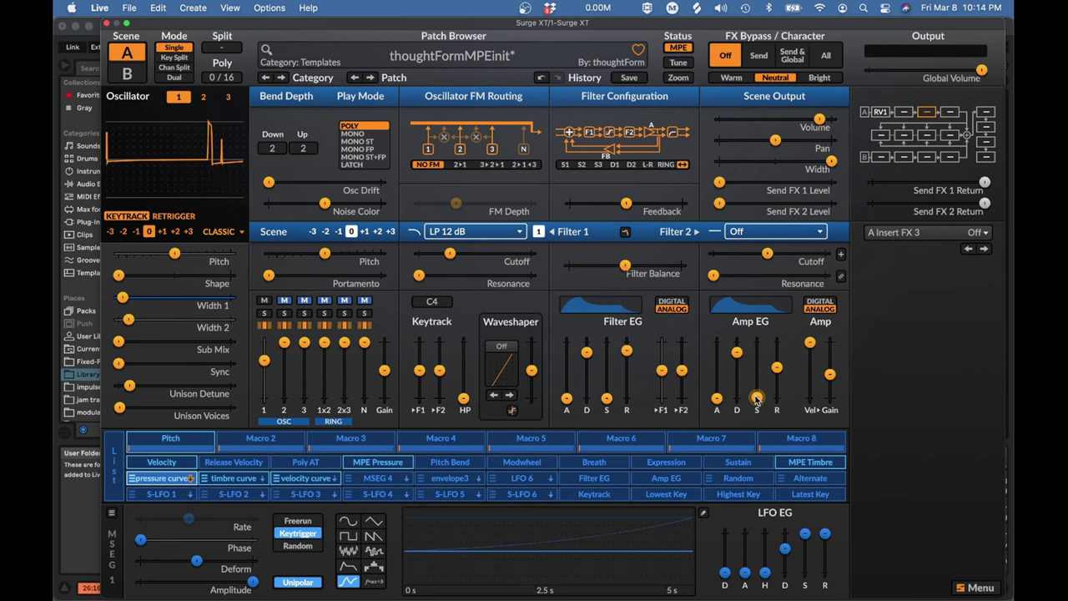
- Modulate the Amp EG sustain fully and the Filter EG sustain to about 62% with the pressure curve
mouse_move(758, 401)
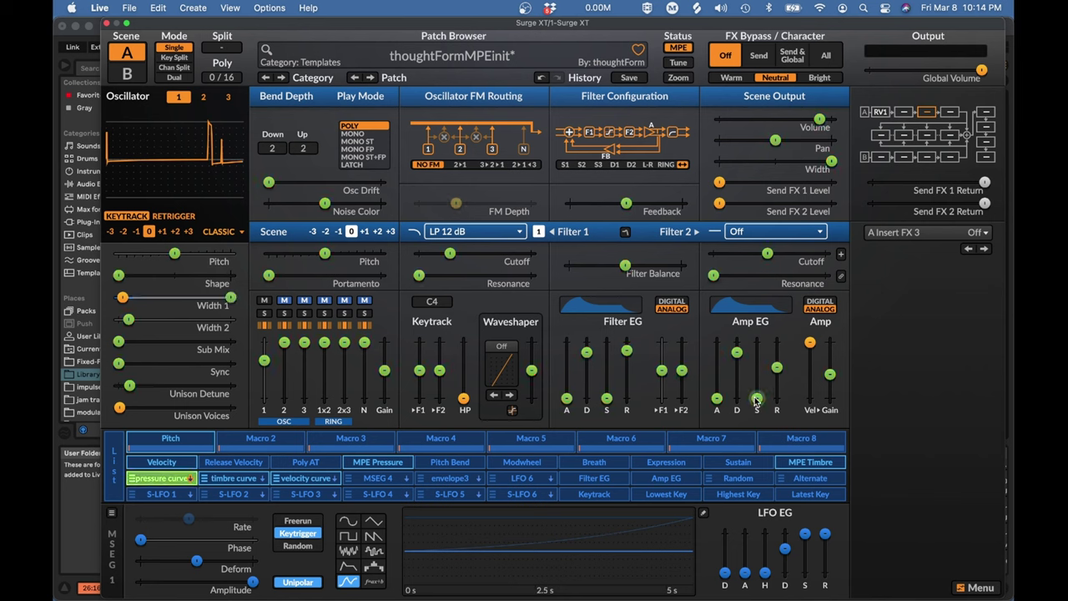
drag(757, 402, 757, 342)
drag(607, 399, 607, 363)
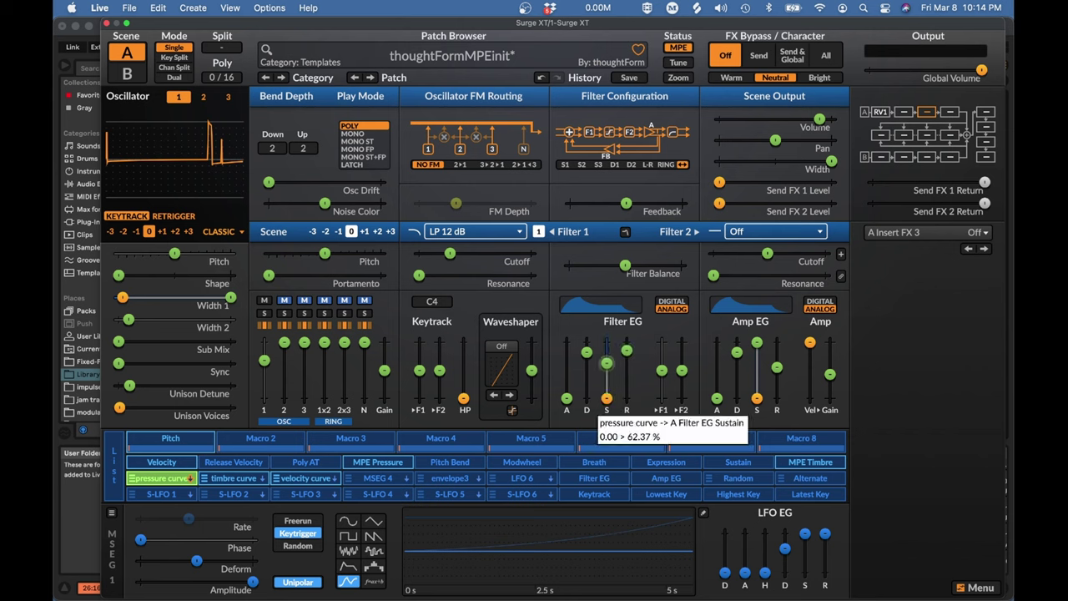
click(189, 474)
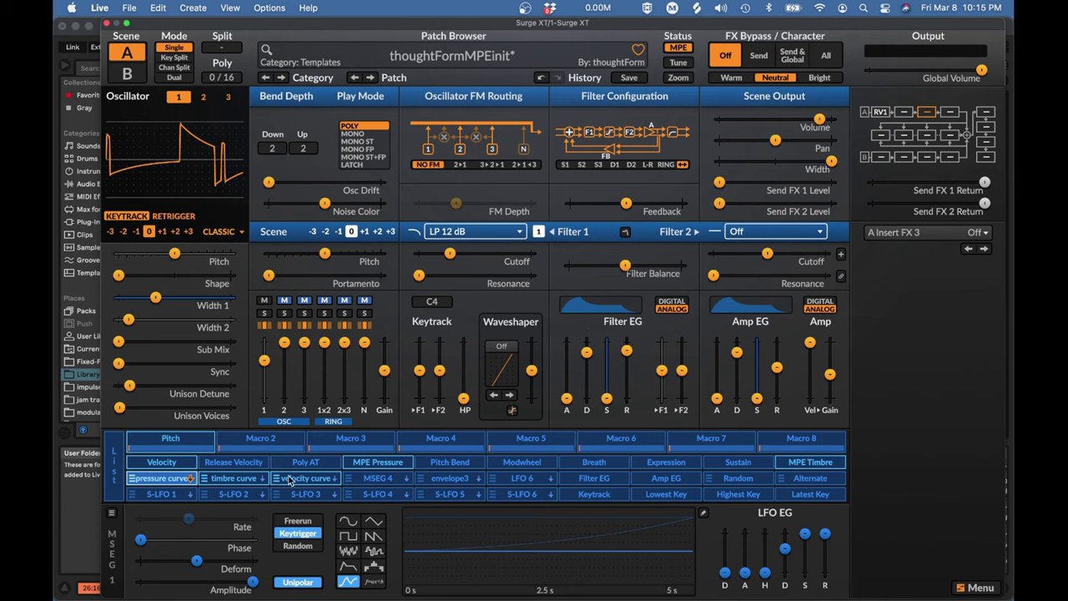
- Shorten the Amp EG and Filter EG releases, and use Release Velocity to modulate both of them upward
drag(235, 470, 776, 384)
mouse_move(627, 351)
mouse_down()
mouse_move(627, 385)
mouse_move(626, 351)
mouse_up()
click(233, 461)
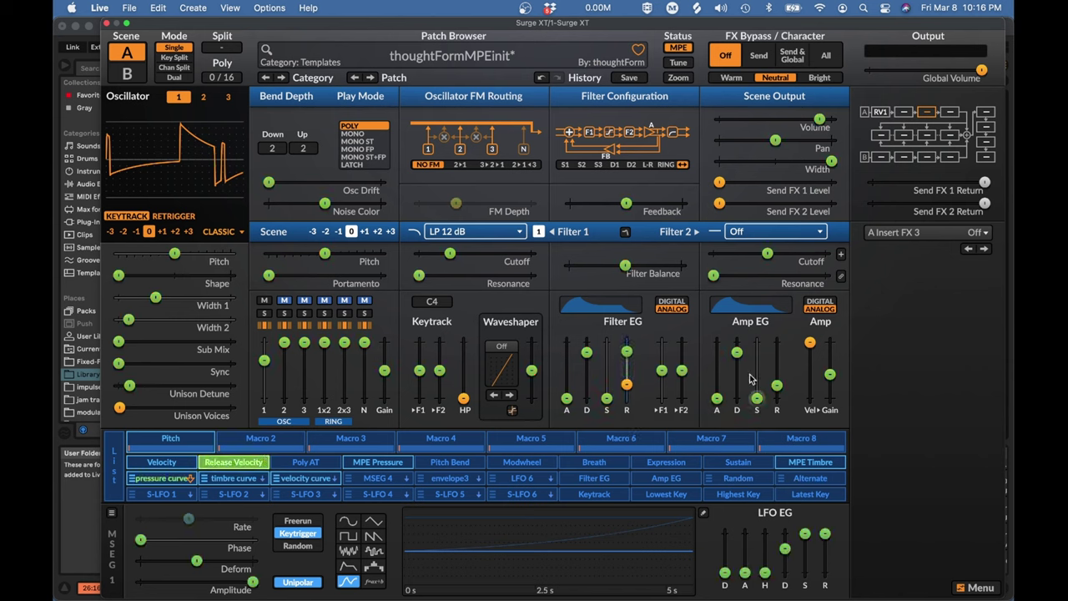
mouse_move(778, 387)
drag(778, 388, 777, 354)
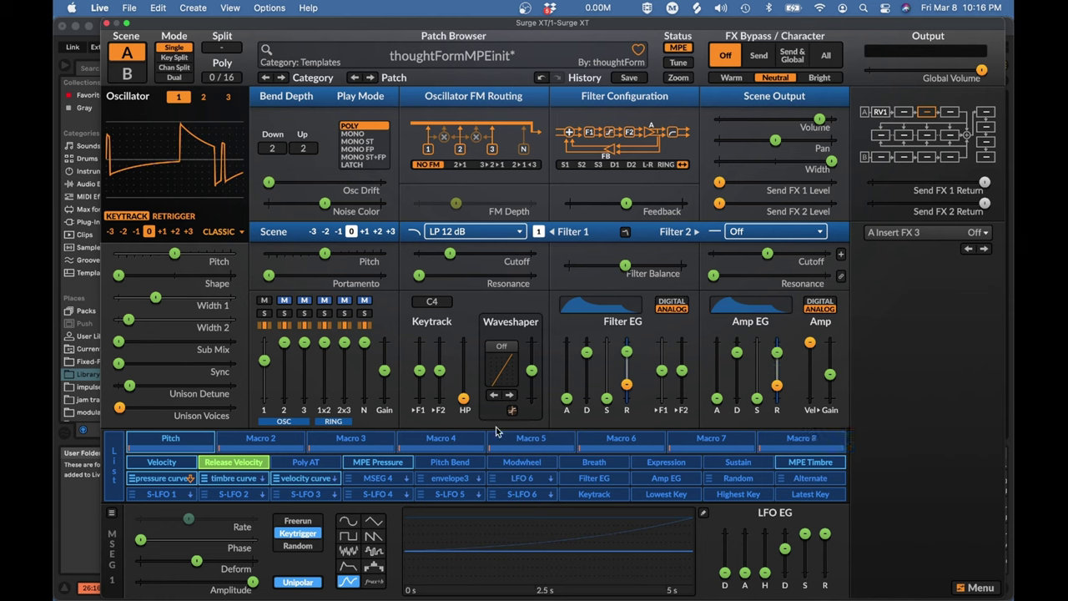
click(238, 466)
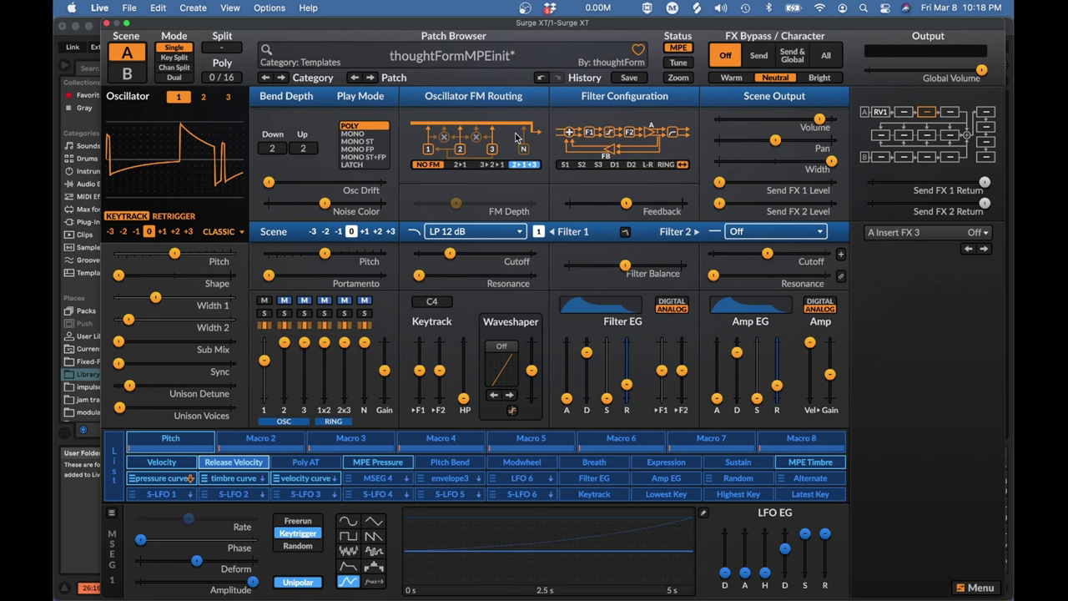
- Load the user patch bender from the Plucked category
click(499, 57)
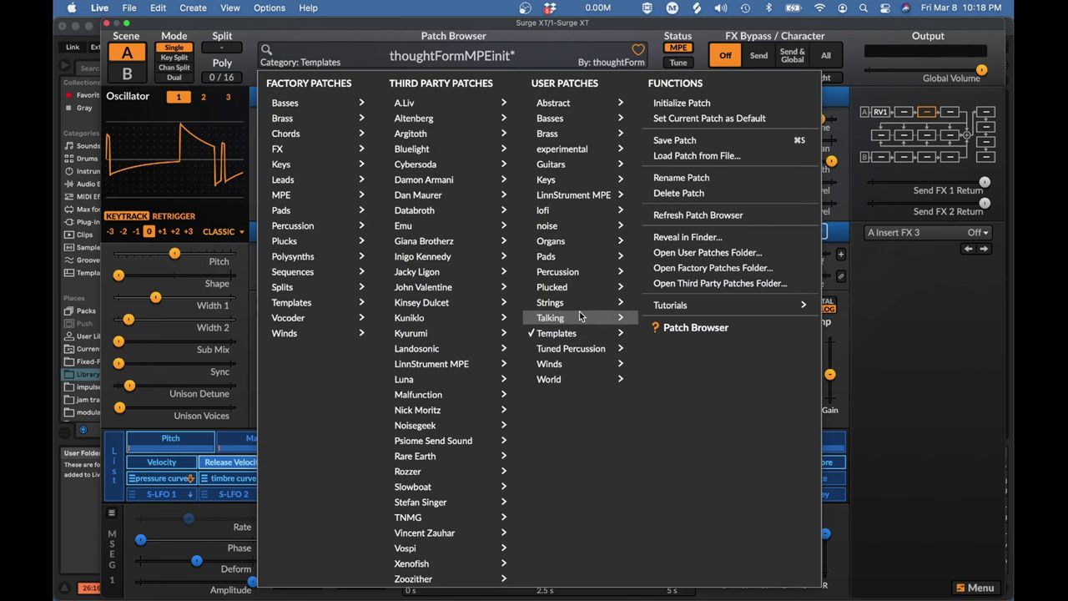
mouse_move(578, 318)
mouse_move(568, 292)
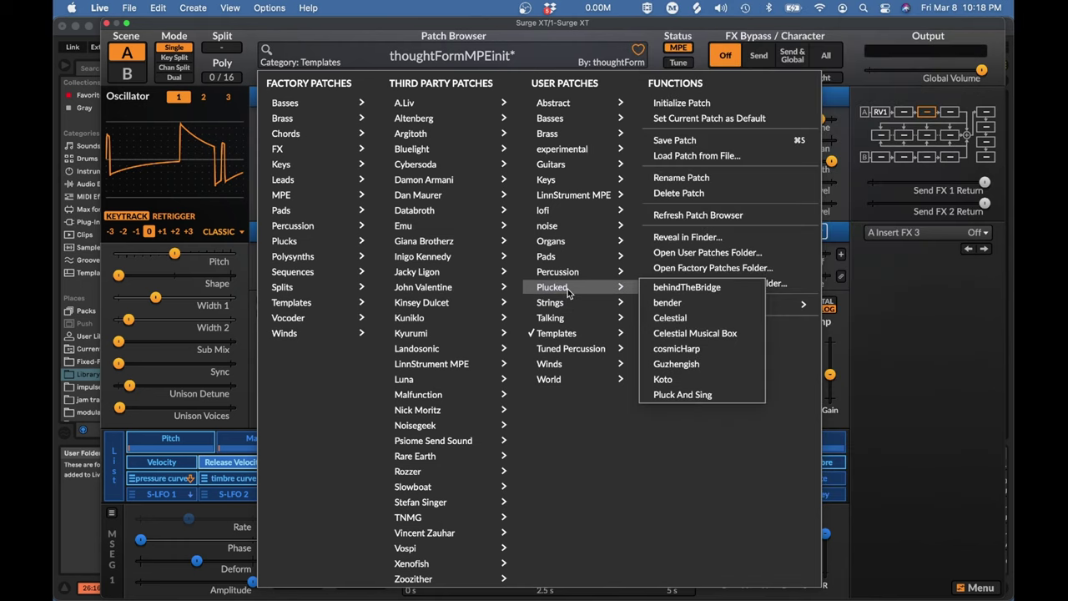
click(673, 305)
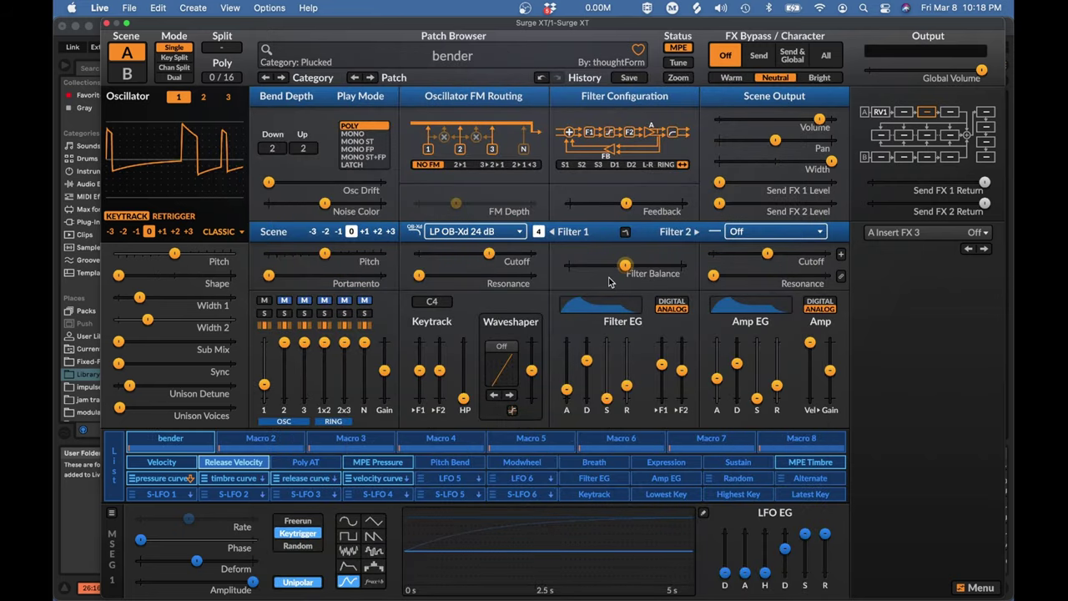
mouse_move(423, 202)
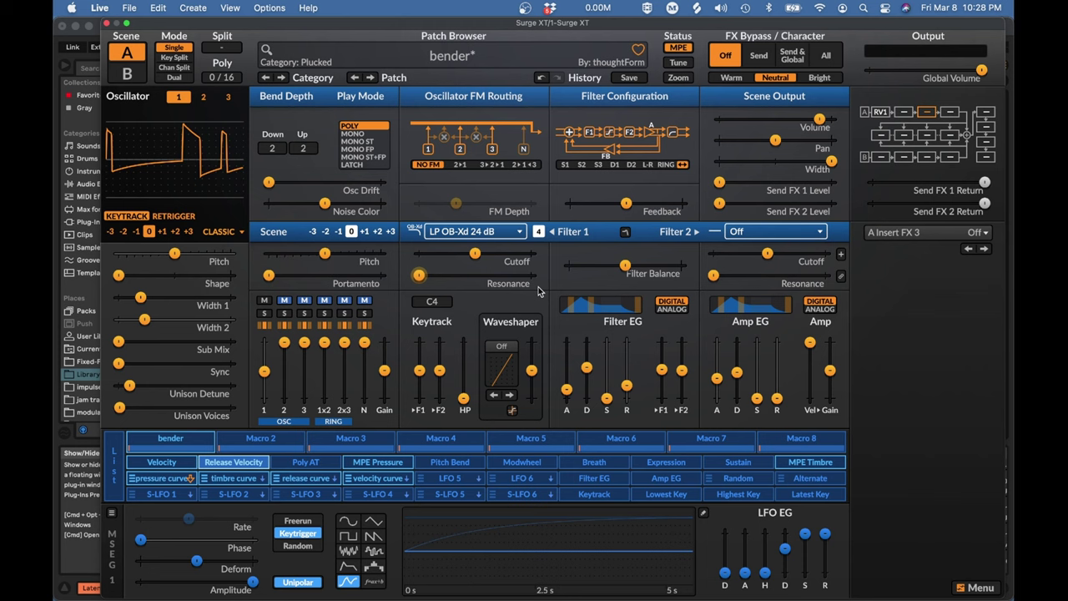
mouse_move(539, 289)
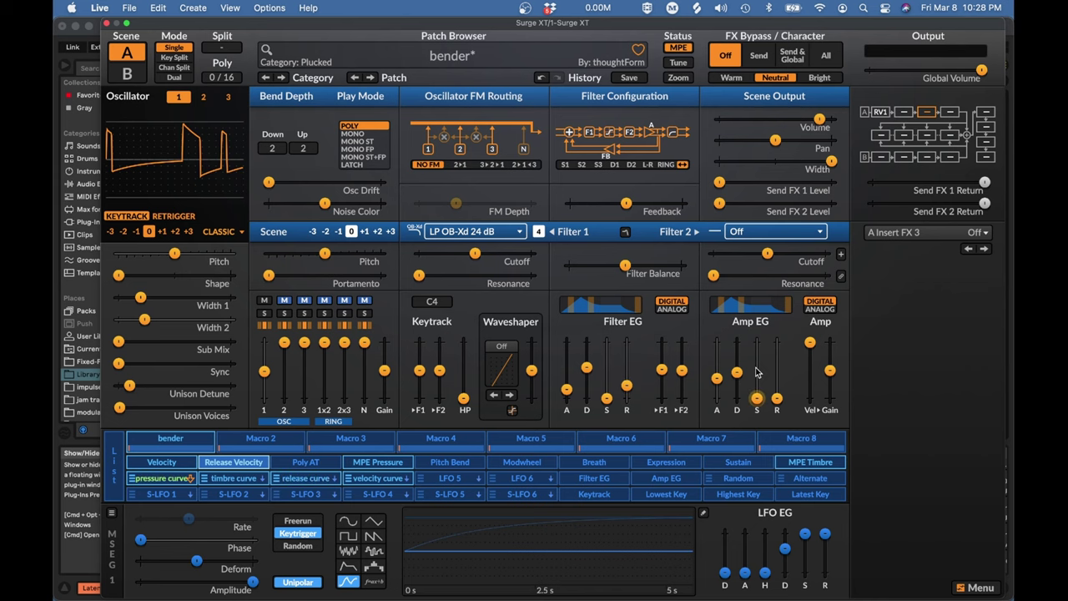
mouse_move(758, 373)
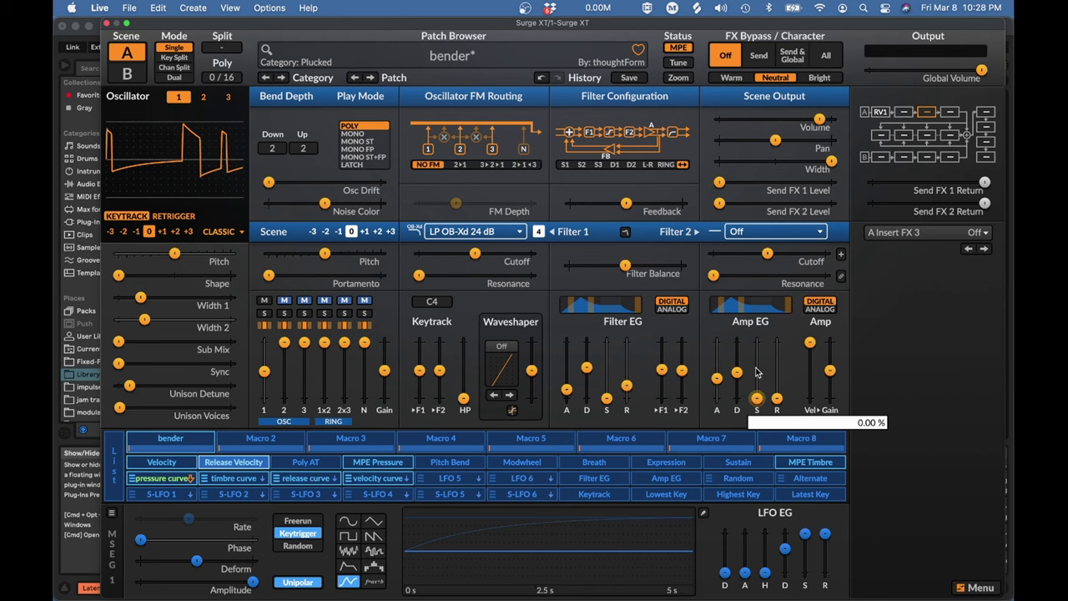
- Make MSEG 5 unipolar and reshape it to peak at about 0.1, decay to zero by about 3.1, and end at 5
click(298, 583)
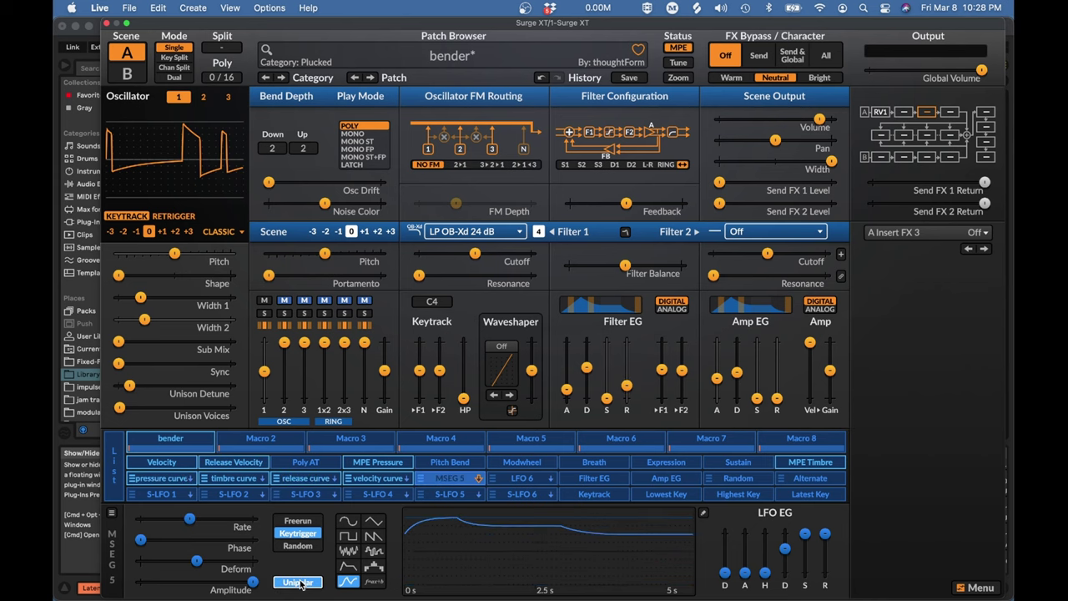
click(704, 512)
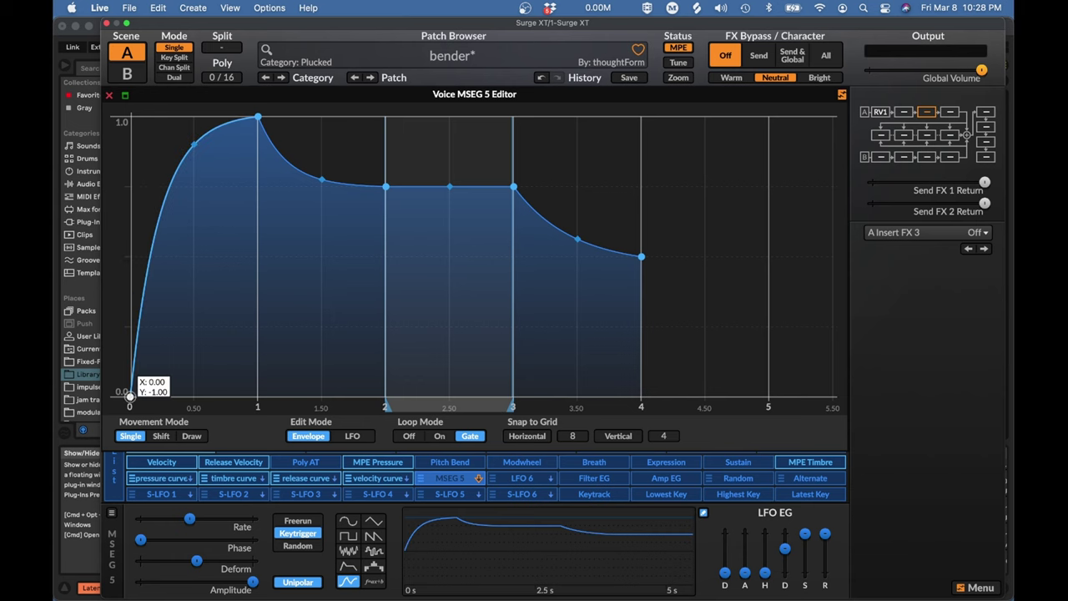
drag(640, 256, 640, 396)
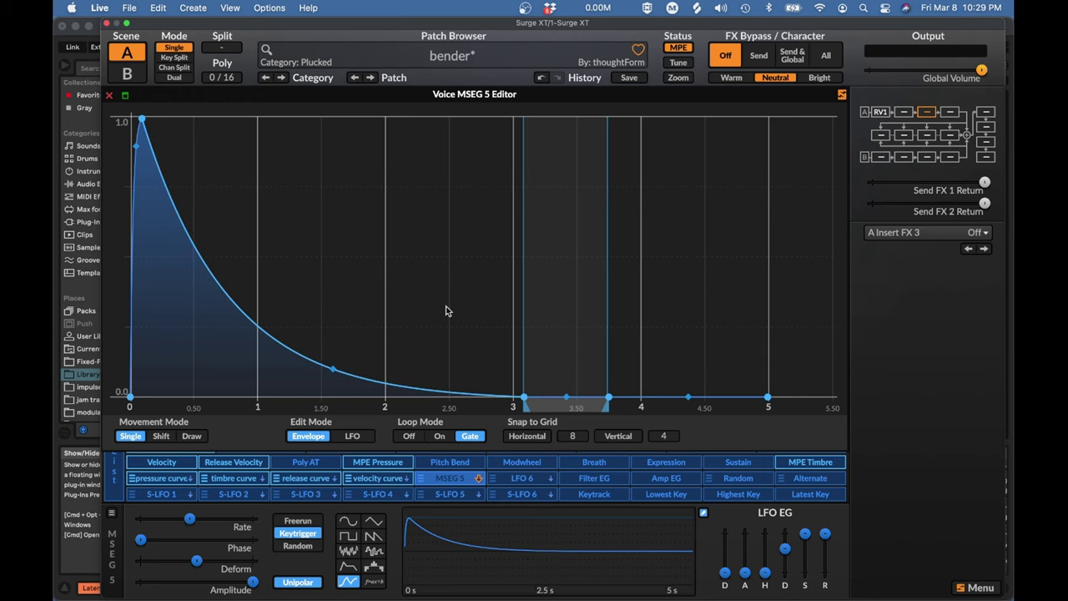
key(Escape)
- Rename MSEG 5 as envelope3
right_click(451, 484)
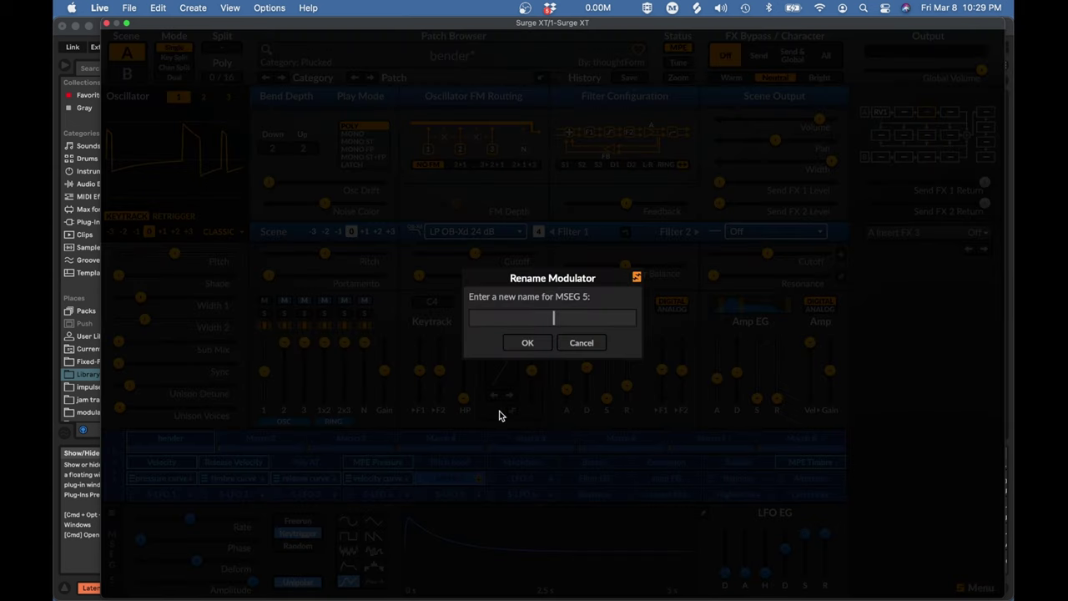
text(envelope3)
key(Return)
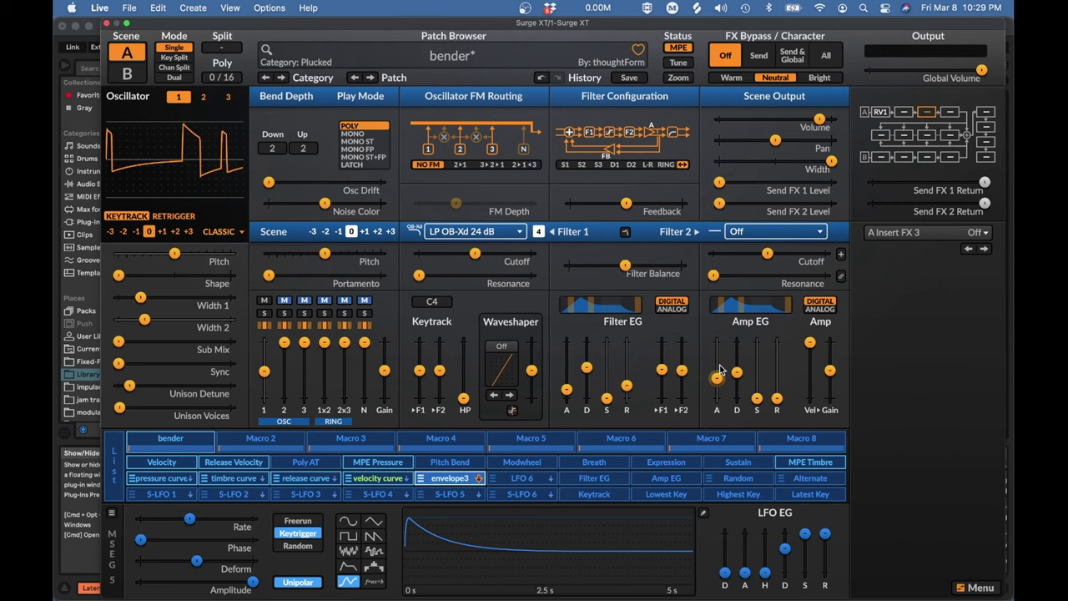
- Set the Amp EG attack to minimum and its sustain to maximum, and raise its release to slightly above mid-range
mouse_move(721, 370)
drag(715, 381, 716, 398)
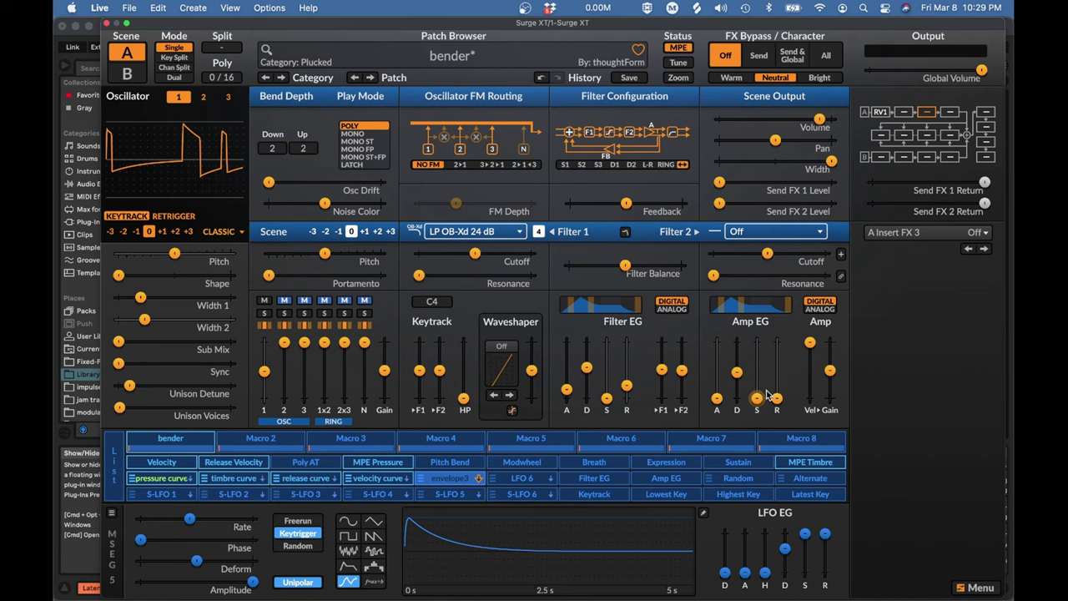
drag(757, 398, 757, 342)
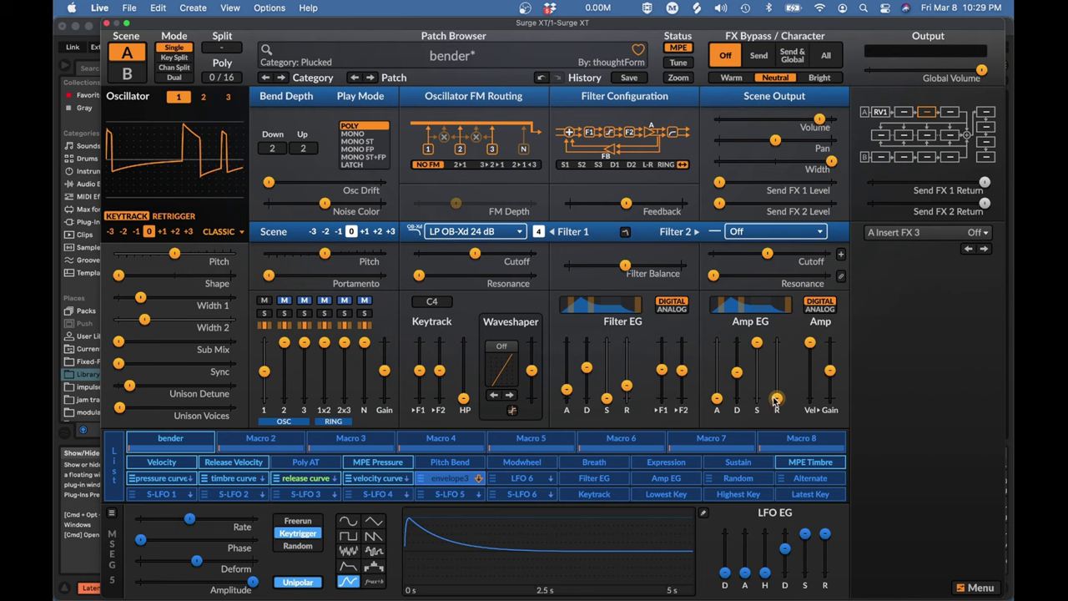
drag(777, 398, 777, 373)
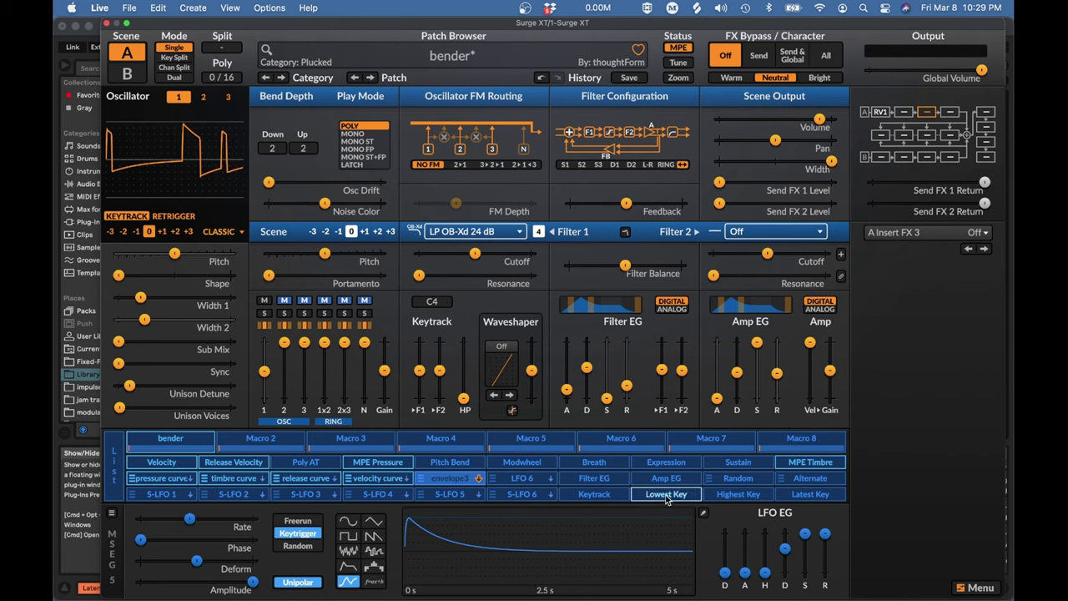
- Shorten envelope3's gate loop by moving the point at its end to 3.50 on the zero line
click(704, 512)
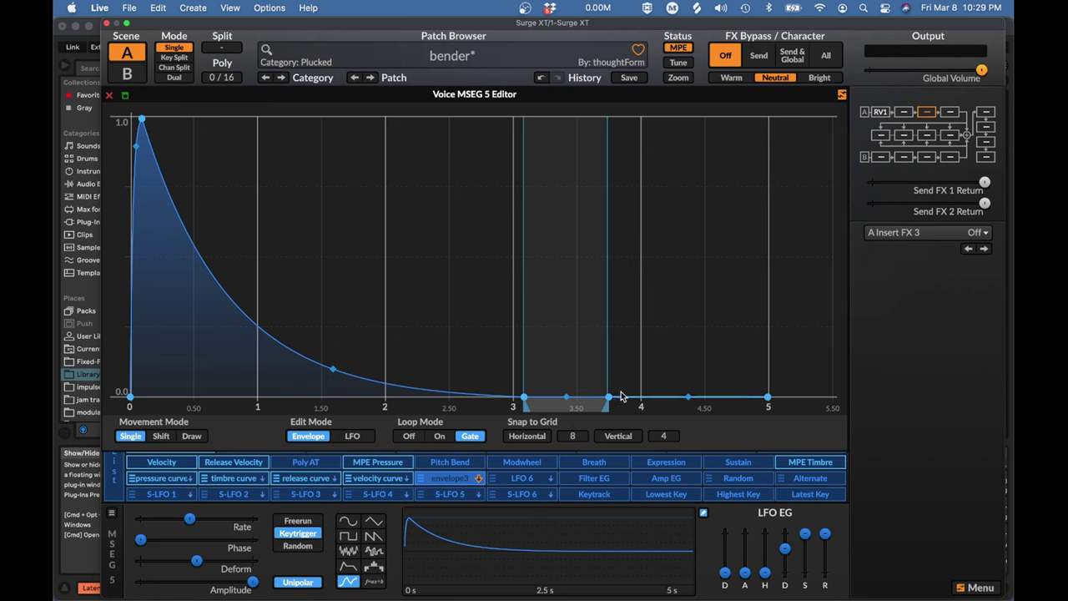
drag(608, 397, 576, 397)
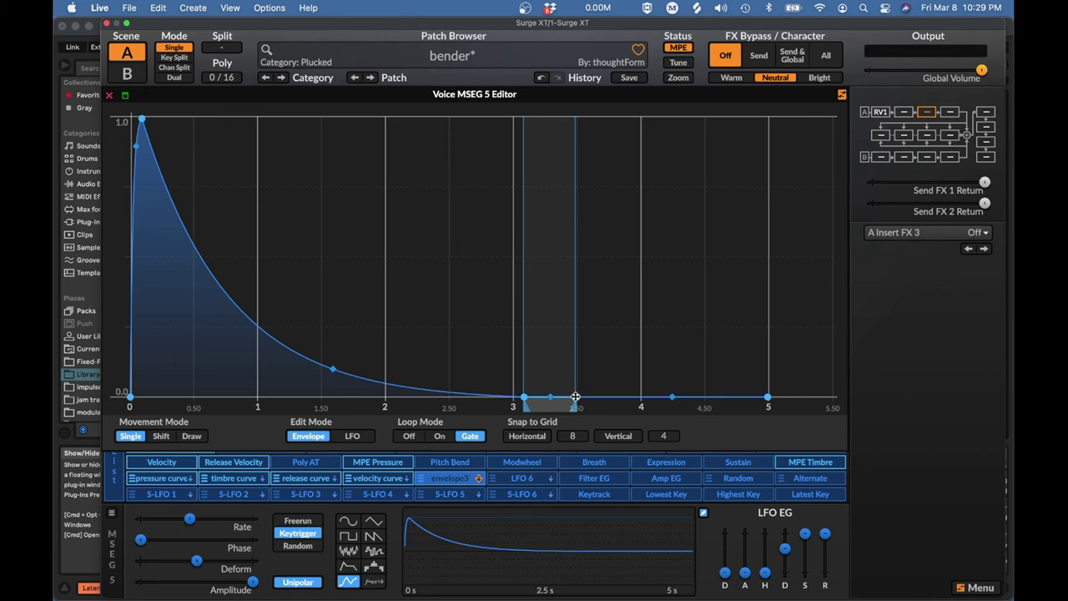
key(alt+e)
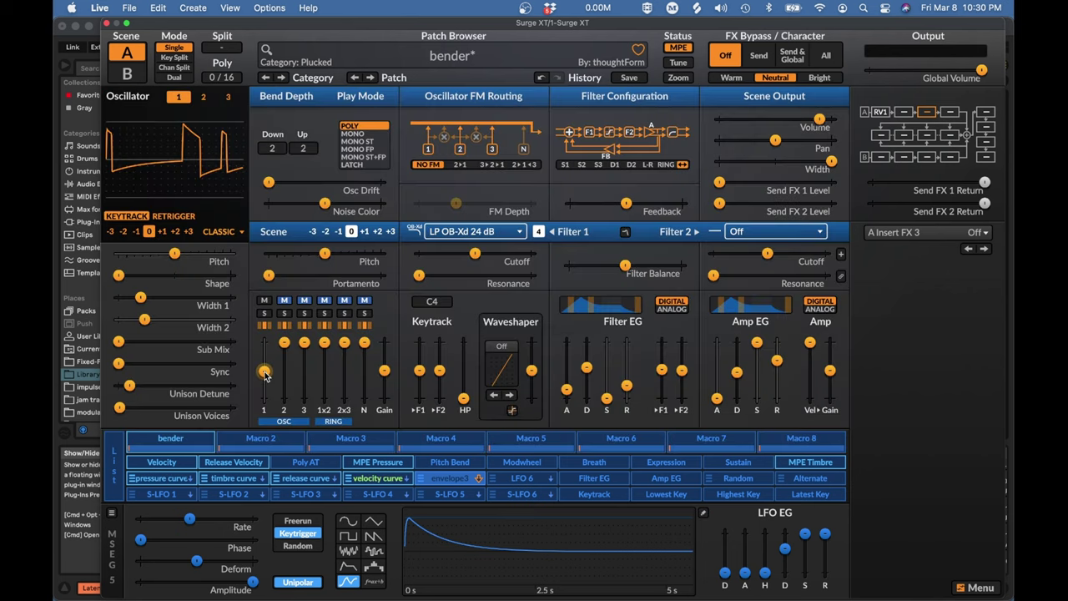
- Remove the velocity curve modulation from oscillator 1's volume
mouse_move(266, 376)
right_click(266, 376)
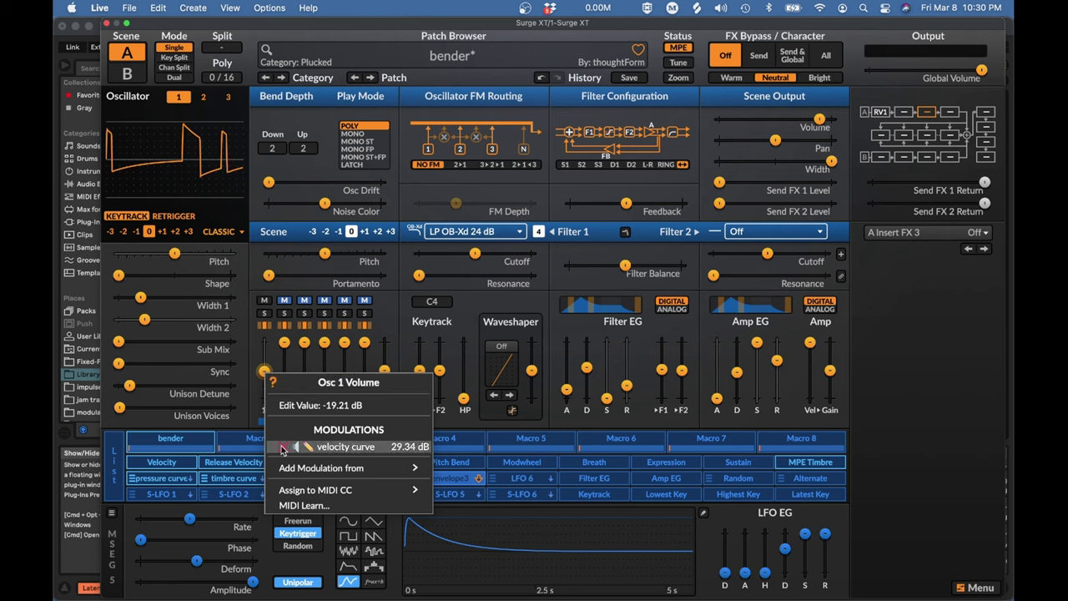
click(283, 448)
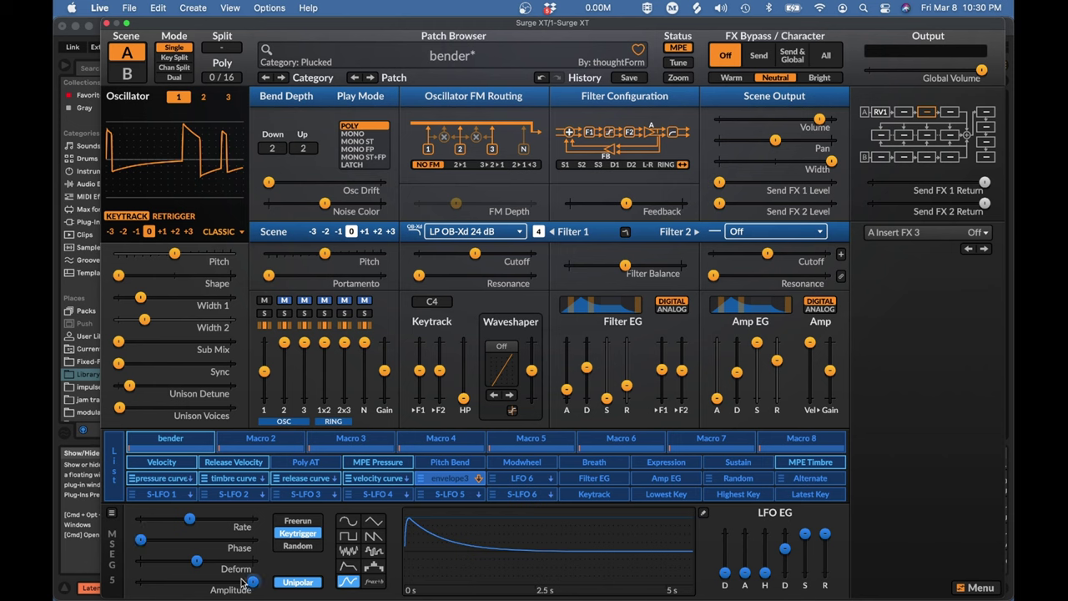
- Set envelope3's amplitude to 0% and add the velocity curve as its modulation source with an amount of 99
drag(253, 582, 140, 581)
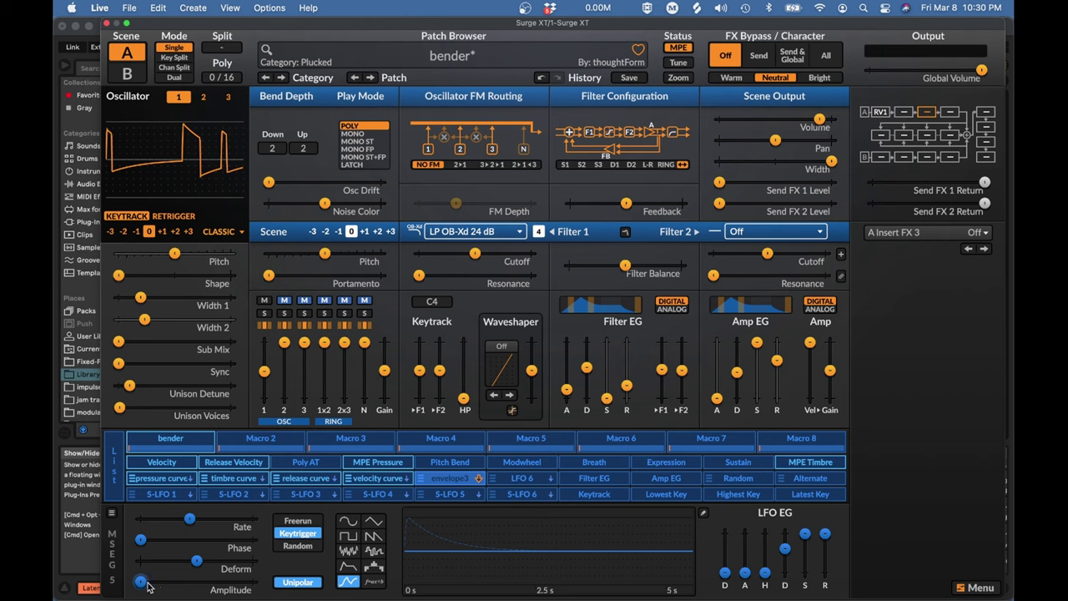
right_click(140, 582)
mouse_move(190, 538)
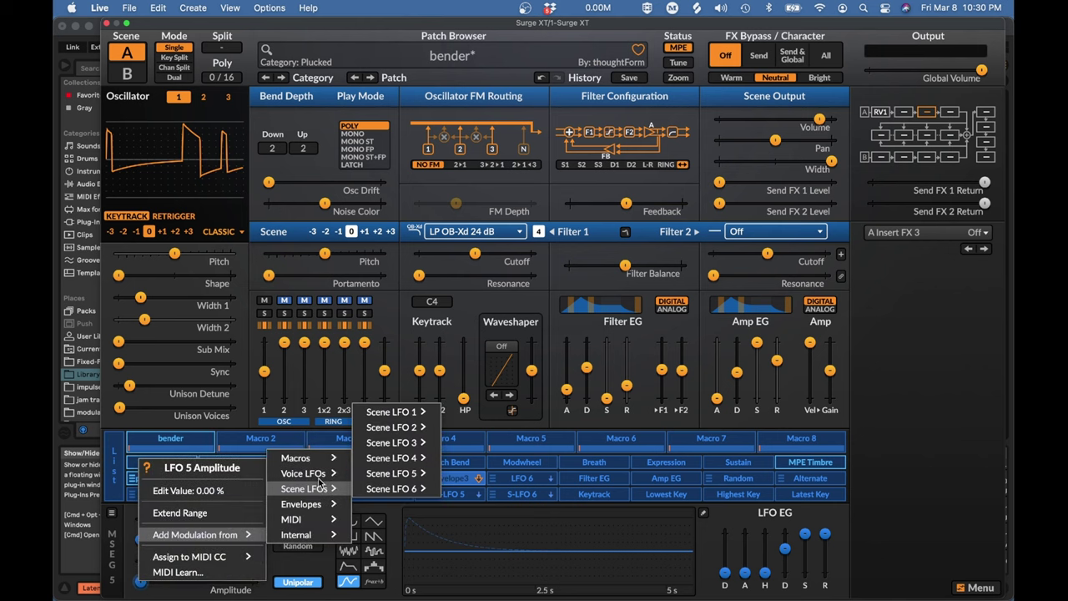
mouse_move(317, 474)
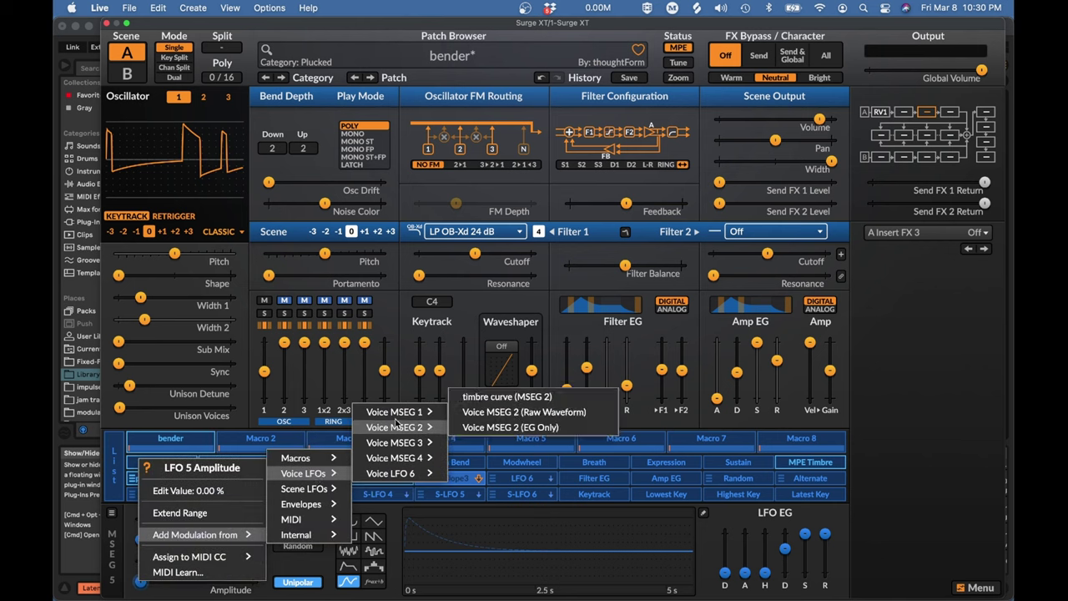
mouse_move(396, 444)
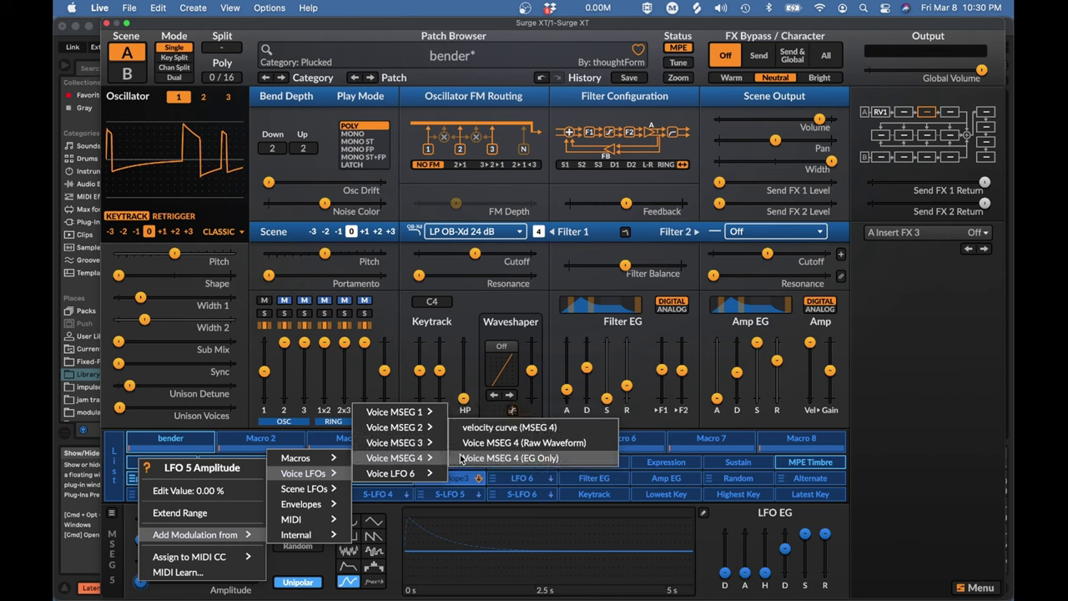
click(480, 428)
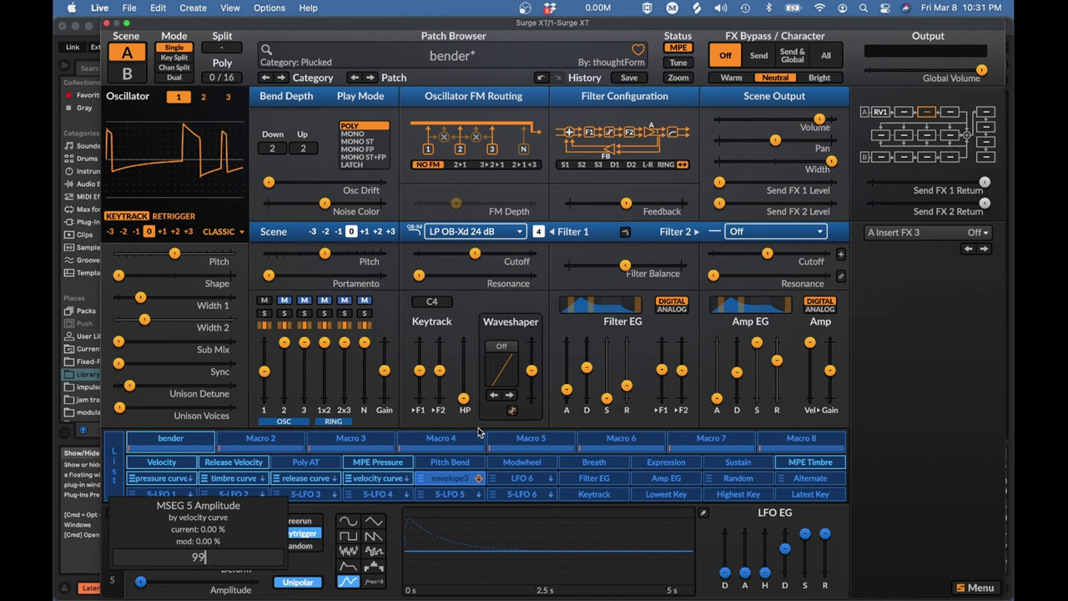
key(Escape)
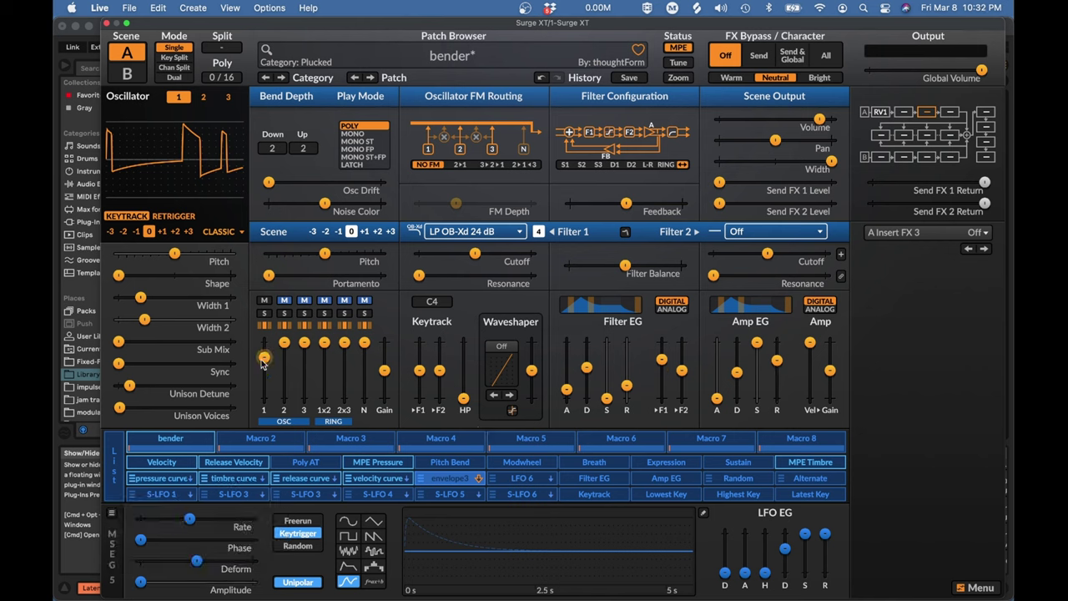
- Lower oscillator 1's volume to about mid-range and use envelope3 to modulate it up to maximum
drag(263, 357, 264, 370)
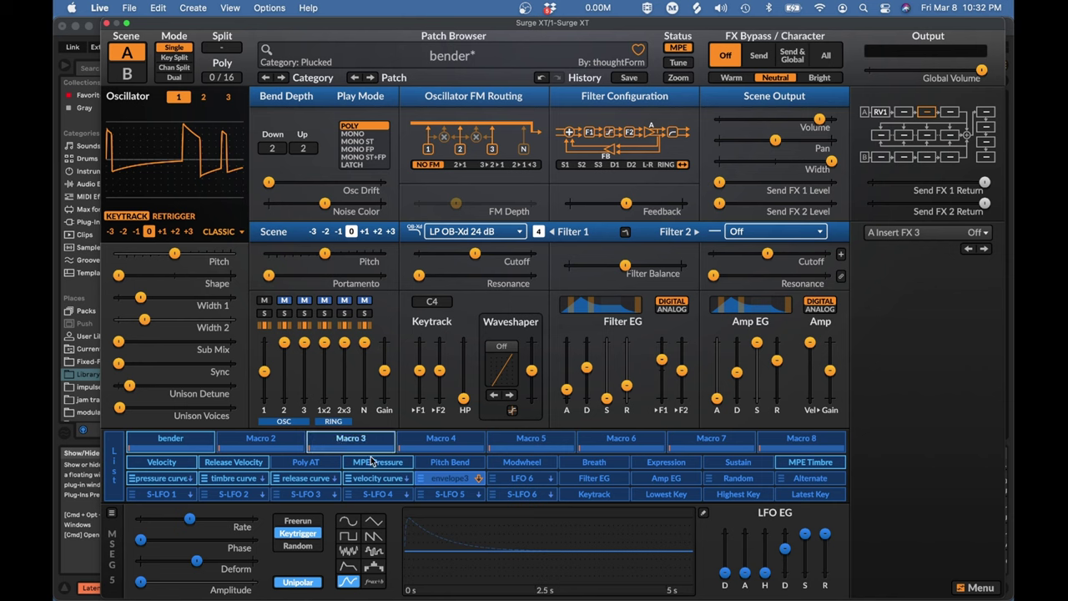
click(448, 479)
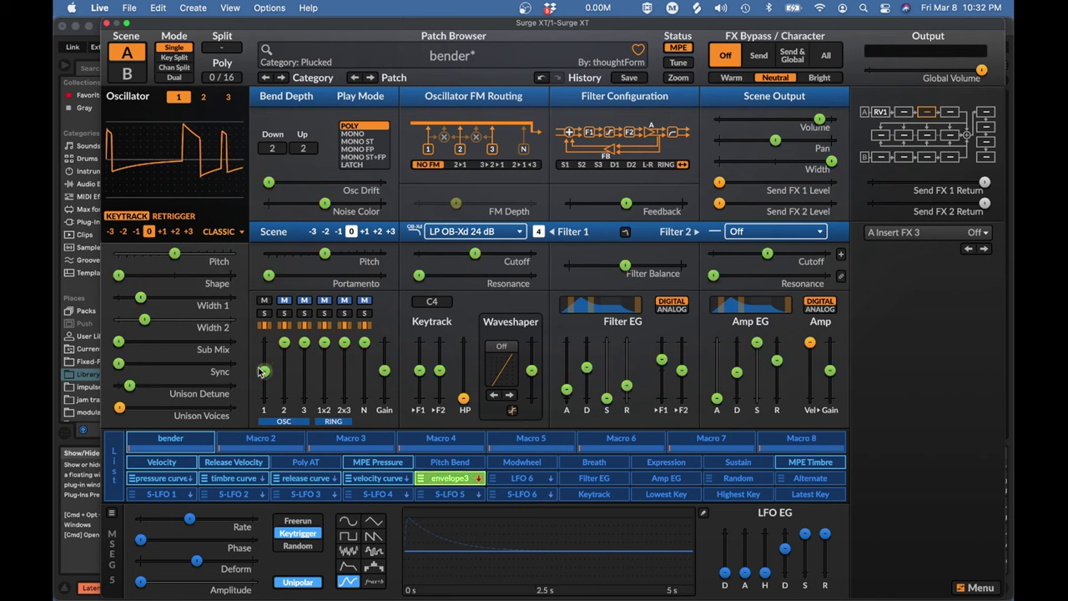
drag(264, 372, 264, 341)
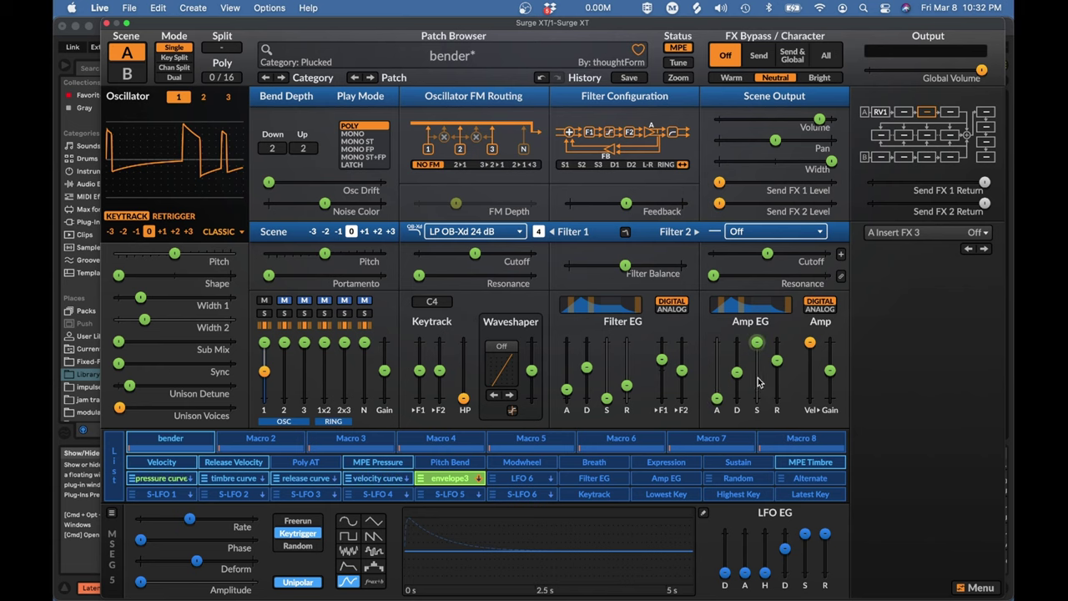
- Steepen envelope3's decay by lowering the curve's control point, and shorten its attack by moving the peak almost to time zero
click(703, 513)
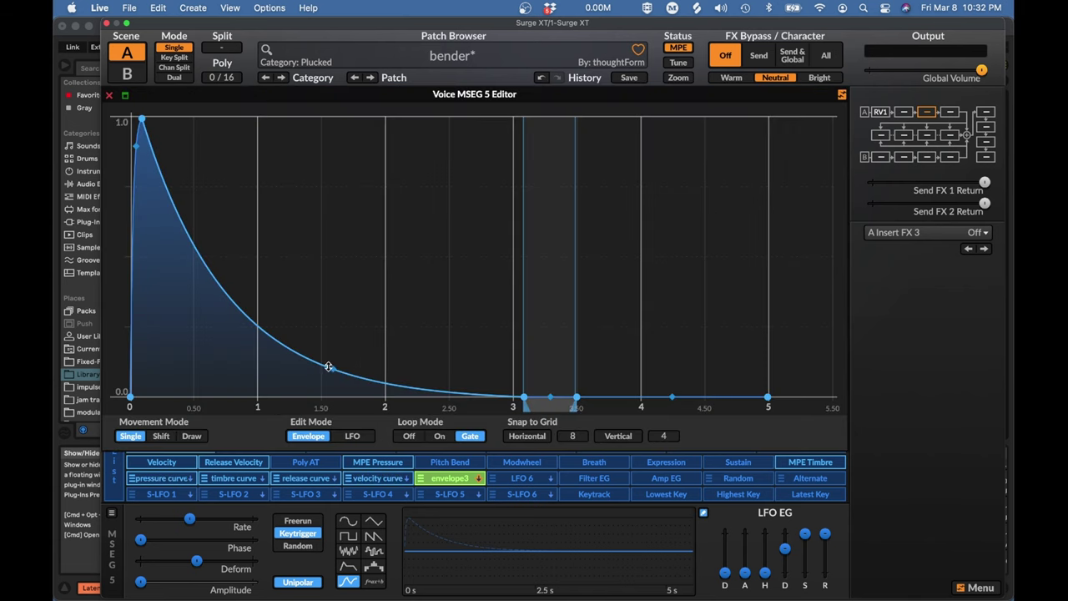
drag(328, 367, 332, 381)
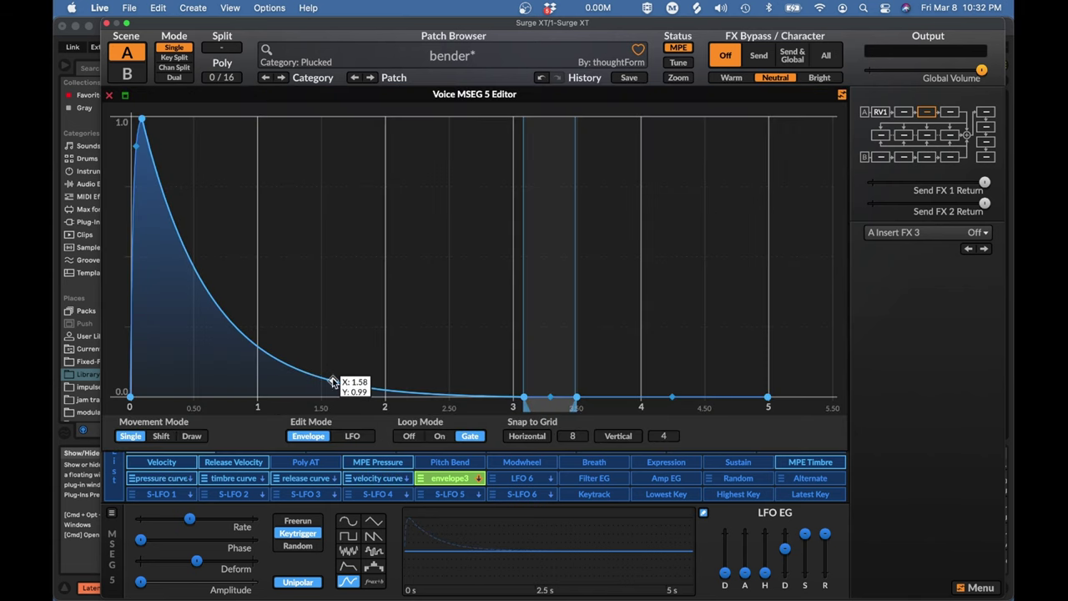
scroll(332, 380, up, 5)
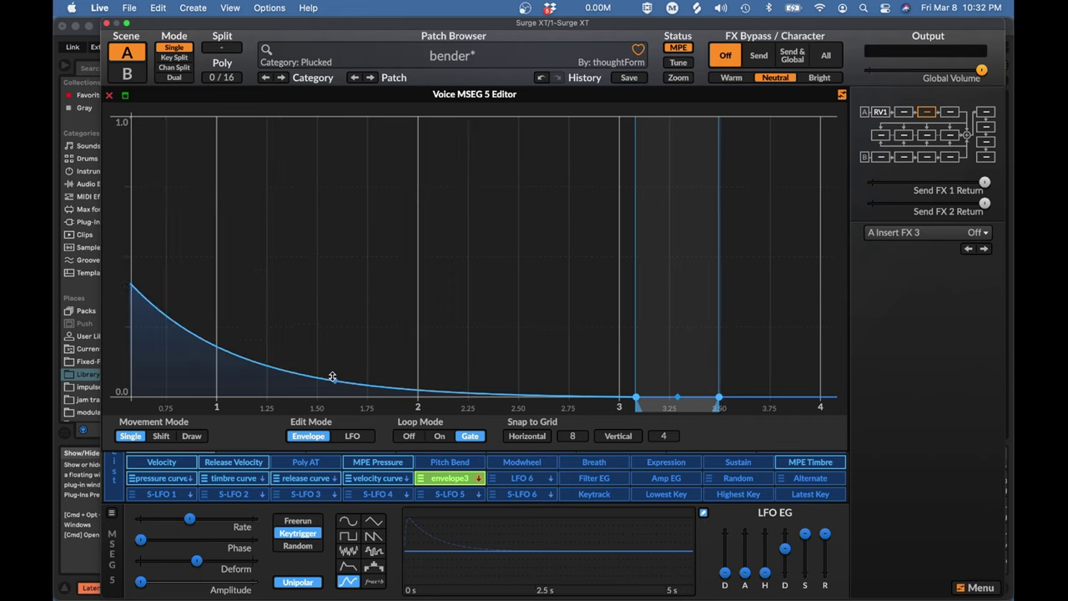
scroll(332, 377, left, 5)
scroll(234, 321, up, 3)
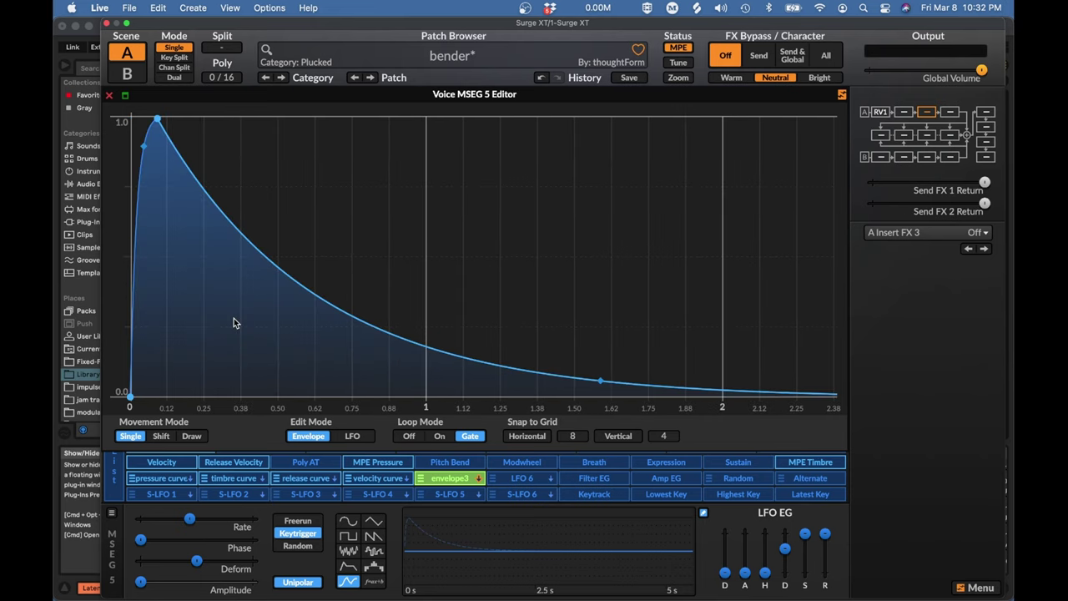
drag(157, 119, 133, 134)
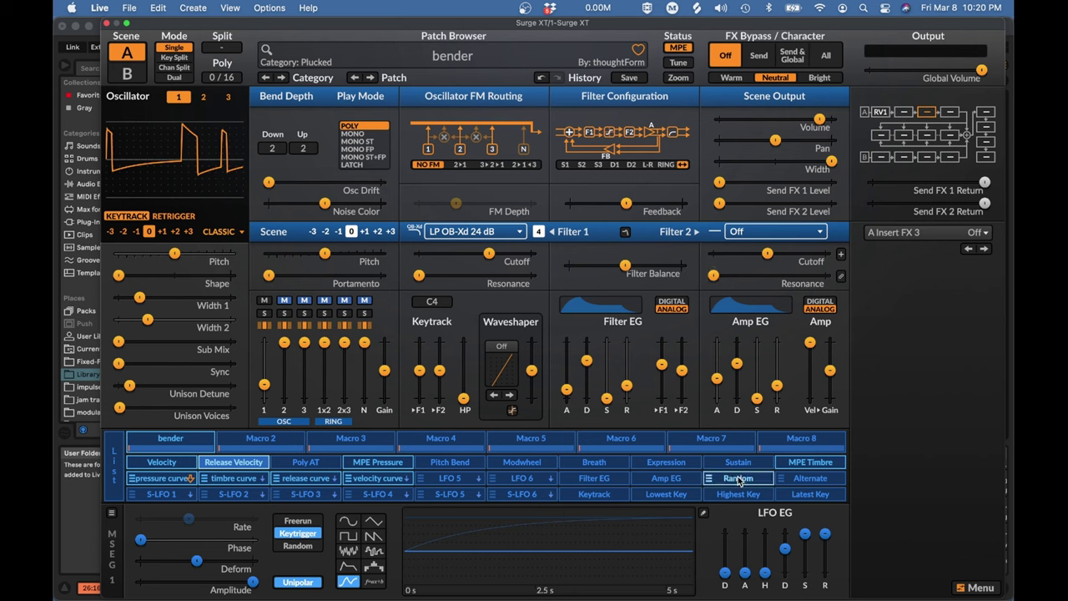
mouse_move(661, 364)
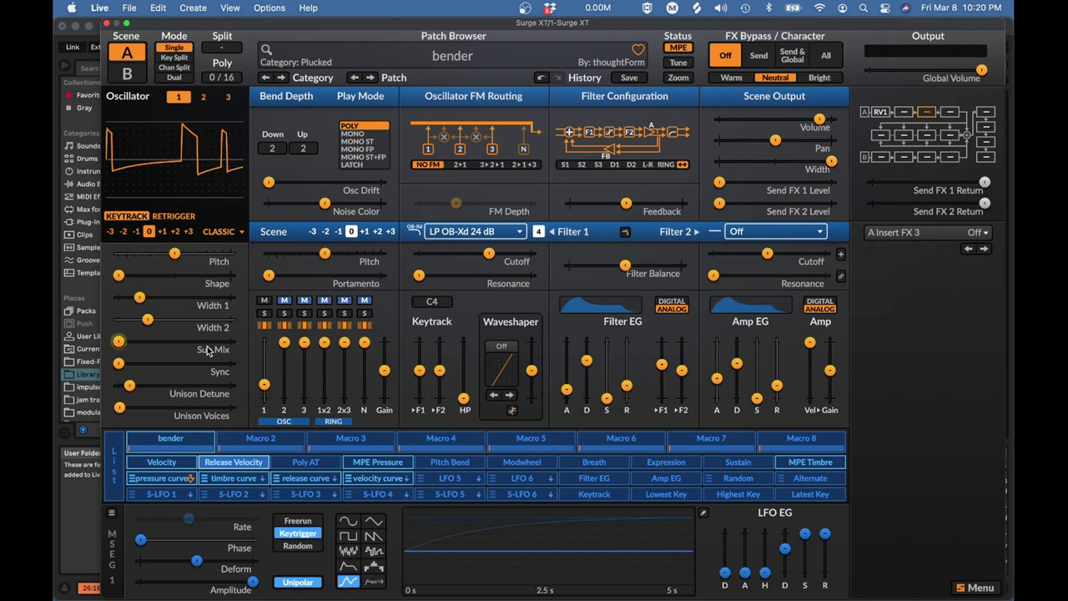
click(215, 233)
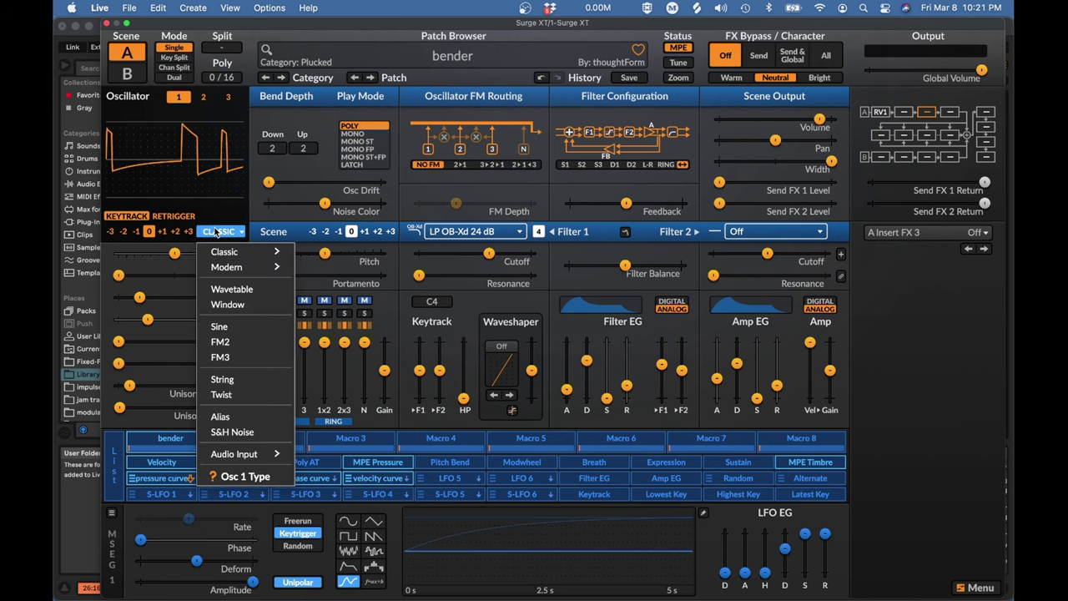
click(216, 233)
click(215, 233)
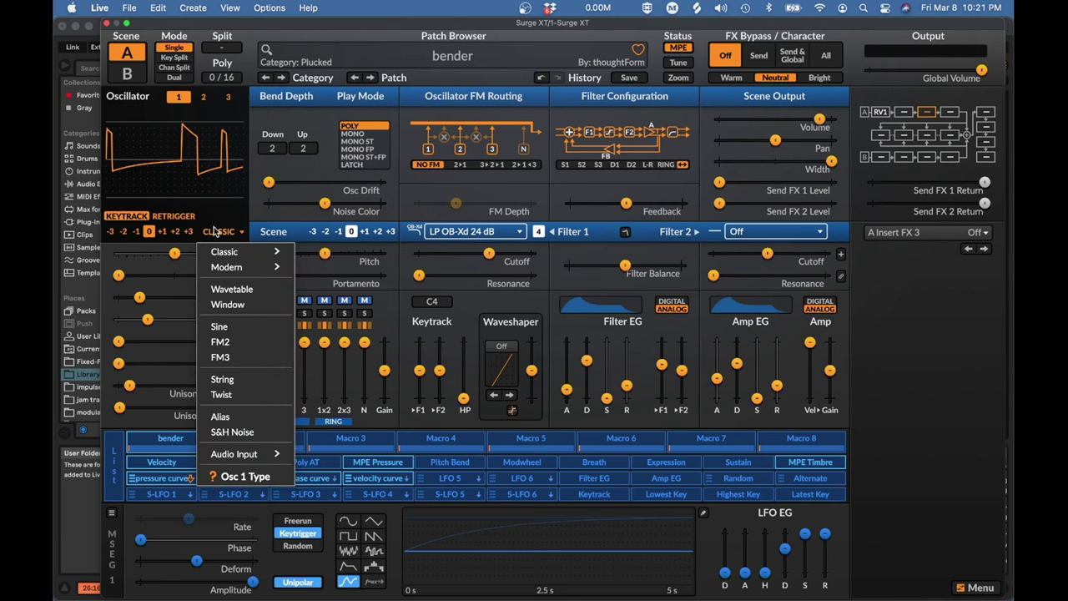
click(215, 232)
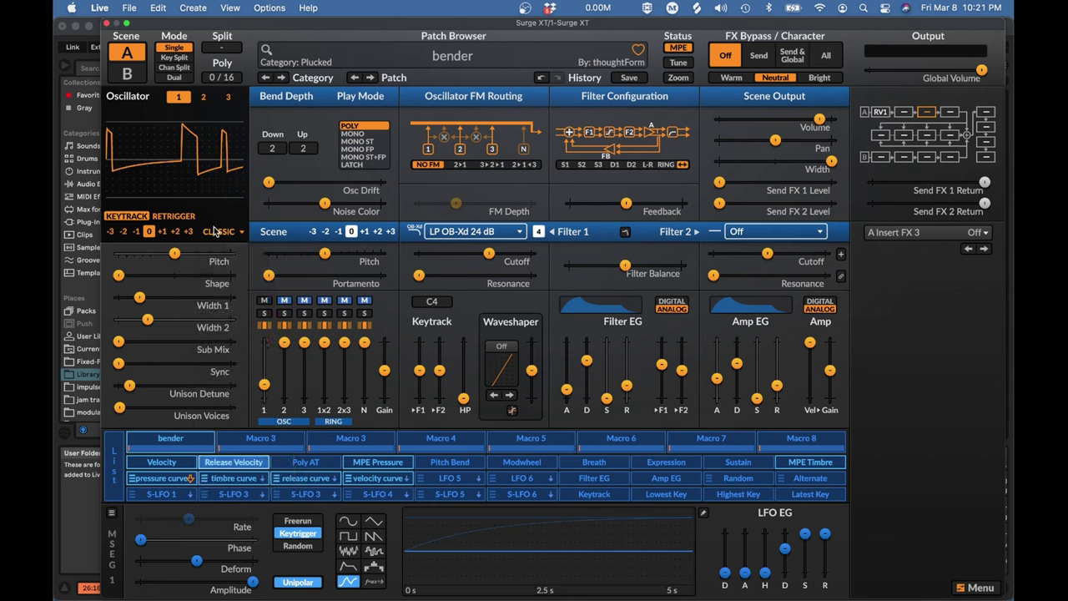